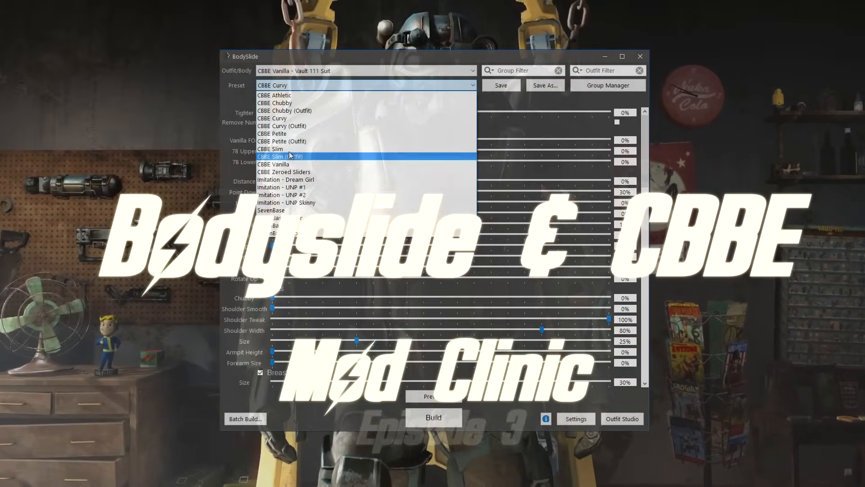
# Apply the CBBE Slim preset to the Vault 111 Suit and inspect the outfit from an angle in the preview
pyautogui.click(288, 149)
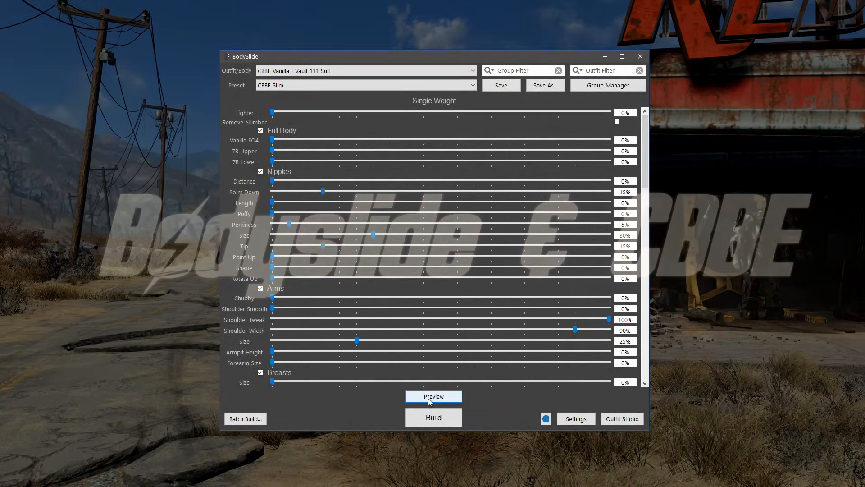
pyautogui.click(428, 397)
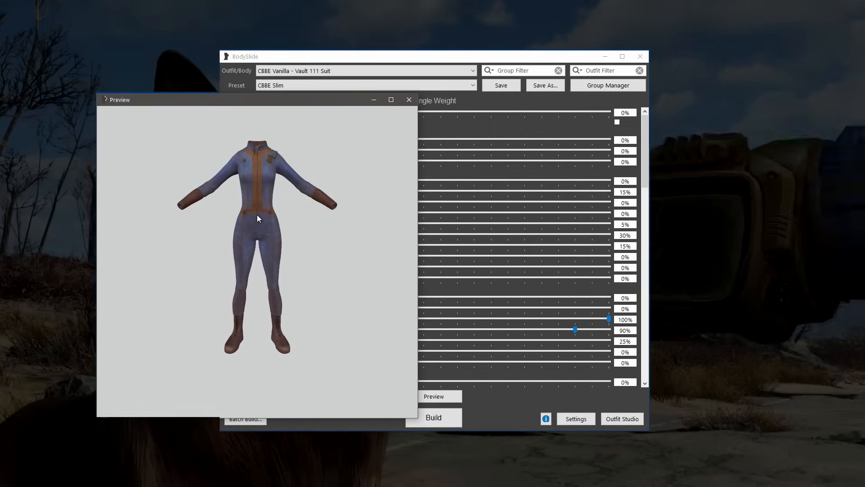
pyautogui.moveTo(257, 215)
pyautogui.mouseDown()
pyautogui.moveTo(188, 216)
pyautogui.moveTo(350, 216)
pyautogui.moveTo(249, 214)
pyautogui.mouseUp()
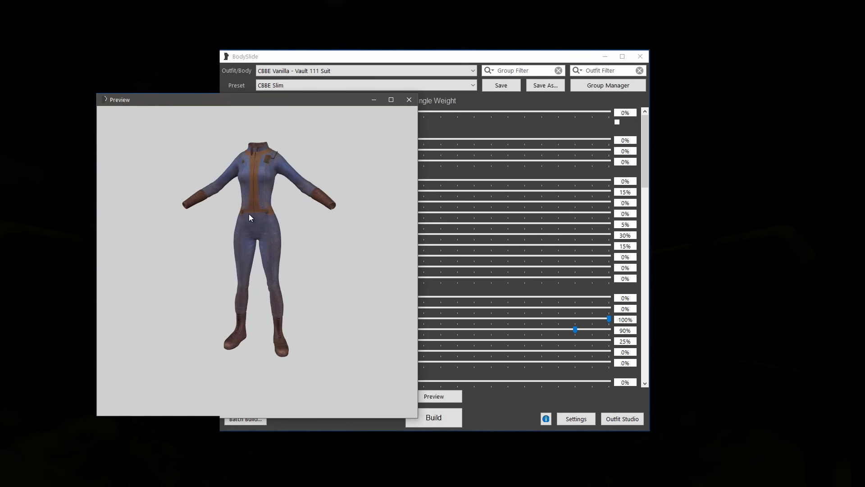
pyautogui.click(409, 100)
pyautogui.click(396, 85)
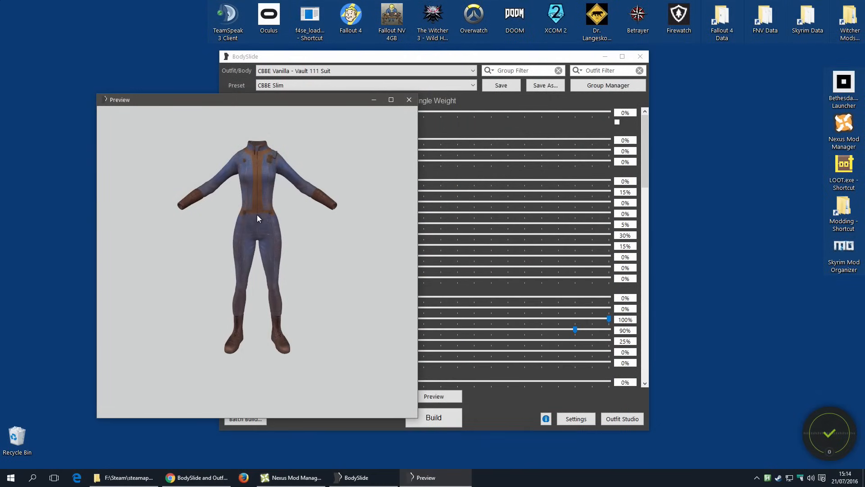
# Rotate the previewed Vault 111 Suit slightly, close the preview and return to the preset choice
pyautogui.moveTo(257, 215)
pyautogui.mouseDown()
pyautogui.moveTo(189, 217)
pyautogui.moveTo(350, 218)
pyautogui.moveTo(249, 214)
pyautogui.mouseUp()
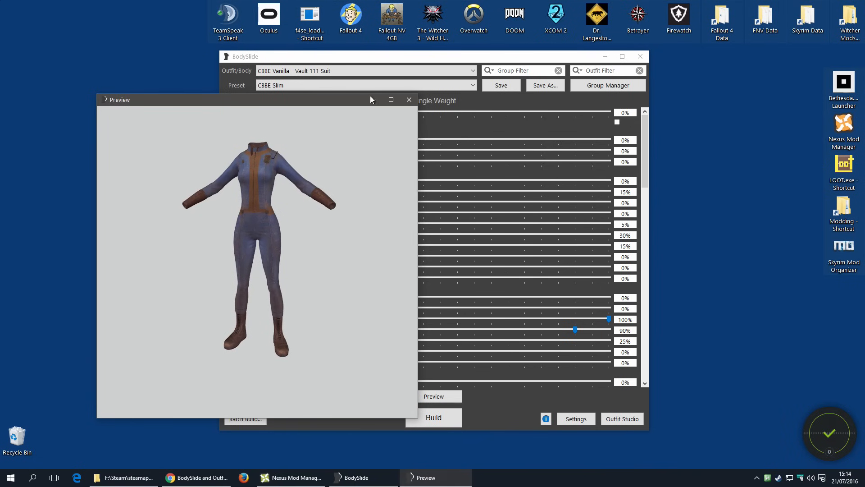
pyautogui.click(408, 100)
pyautogui.click(472, 86)
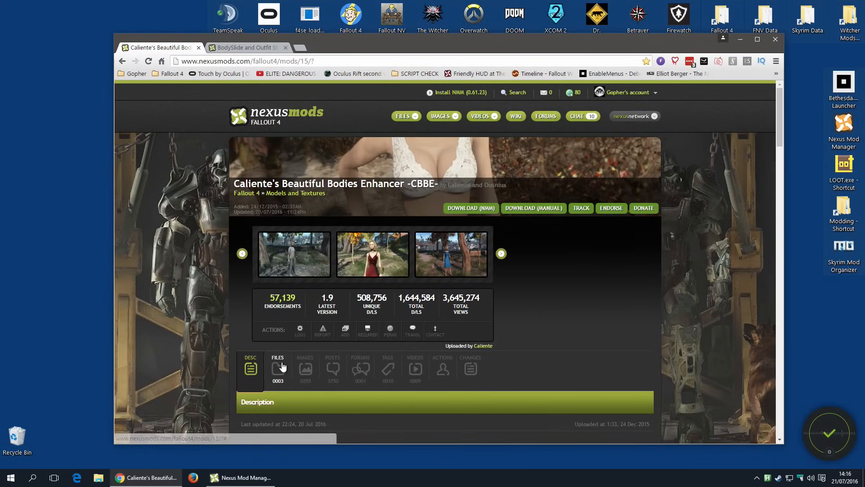
# Download Caliente's Beautiful Bodies Enhancer v1.9 through the mod manager and install it with the Vanilla Shape and NeverNude options
pyautogui.scroll(-5, 657, 321)
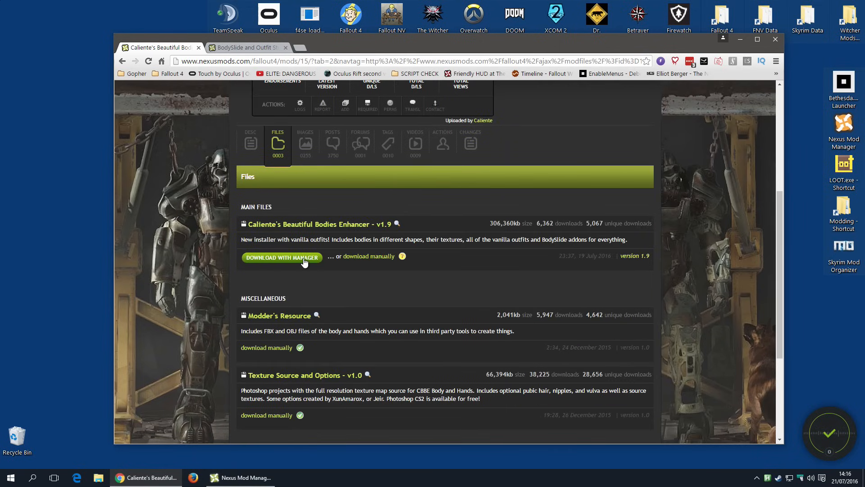
pyautogui.click(304, 258)
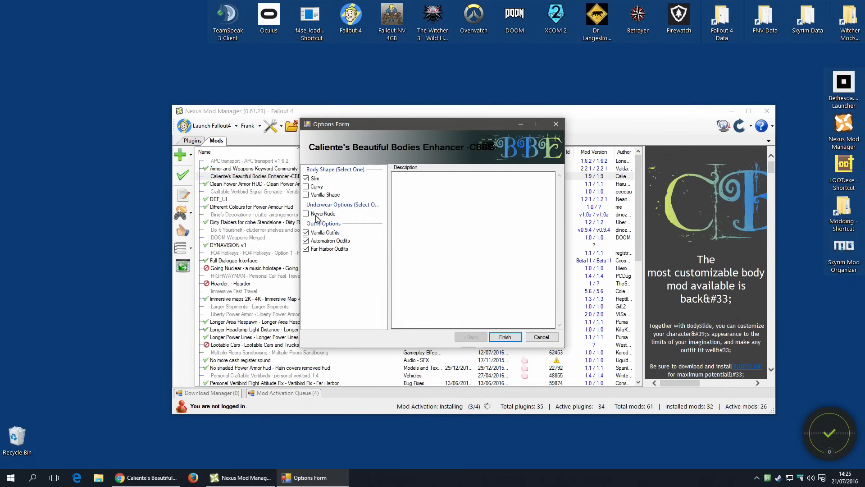
pyautogui.click(307, 214)
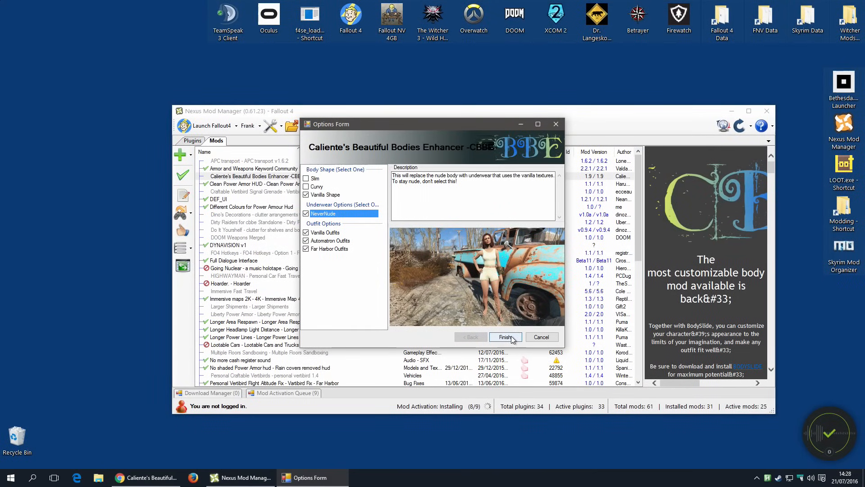
pyautogui.click(512, 338)
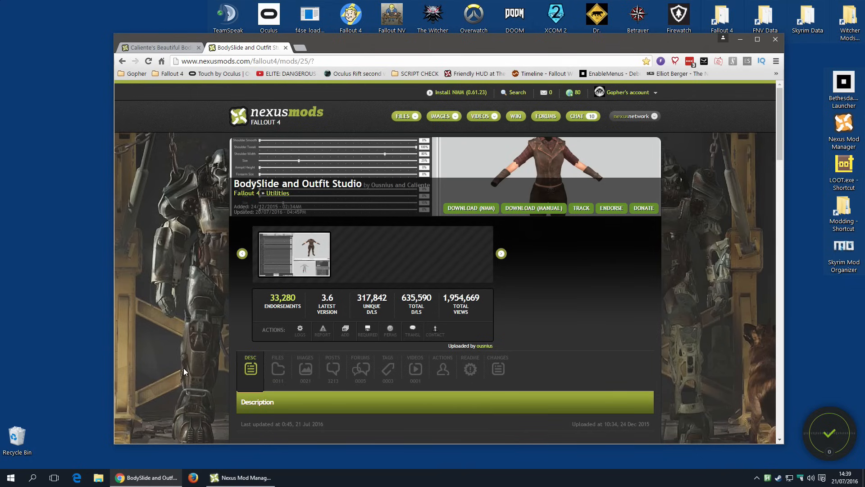
# Find the main file BodySlide and Outfit Studio v3.6 on its mod page and download it with the mod manager
pyautogui.scroll(-2, 237, 348)
pyautogui.click(288, 289)
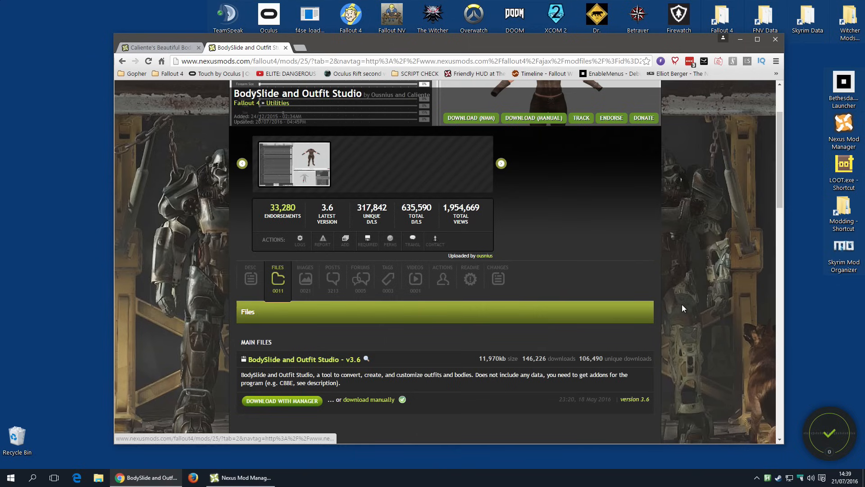
pyautogui.scroll(-2, 716, 307)
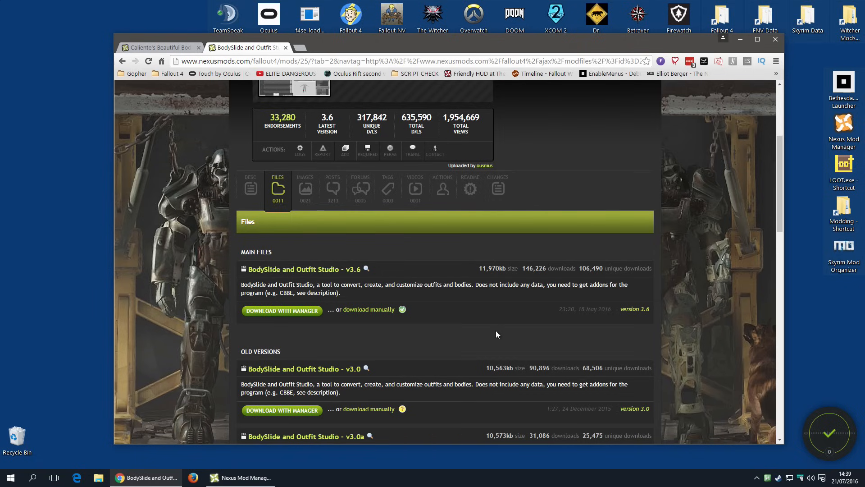
pyautogui.click(289, 311)
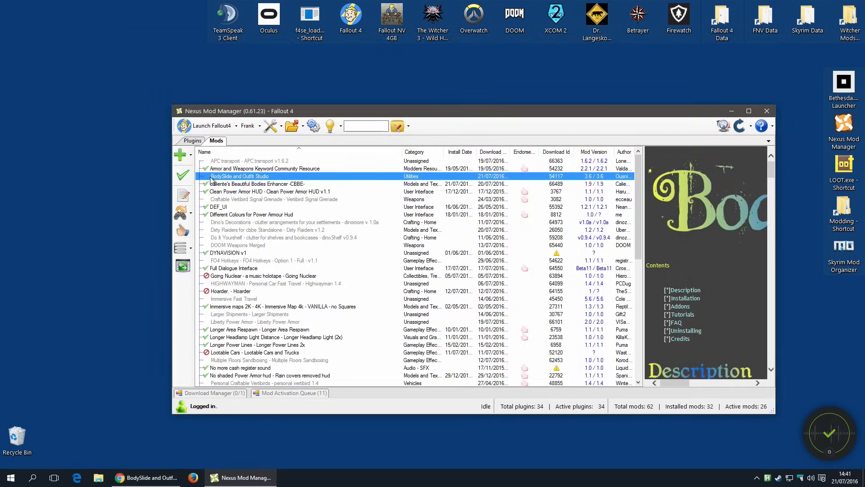
# Activate the BodySlide and Outfit Studio mod, check the plugin list and minimize the mod manager
pyautogui.click(183, 178)
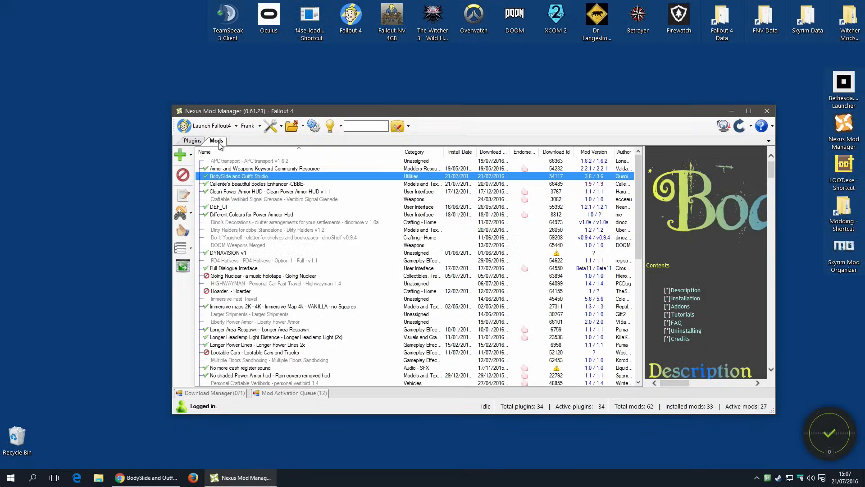
pyautogui.click(193, 140)
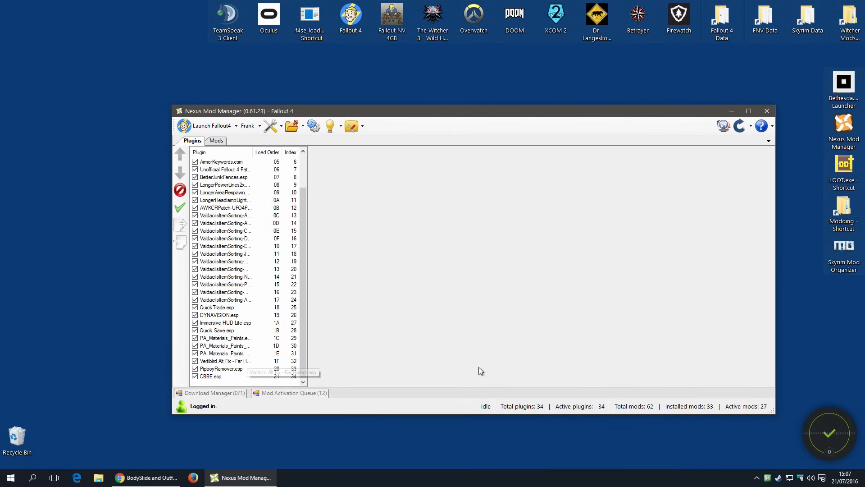
pyautogui.click(726, 111)
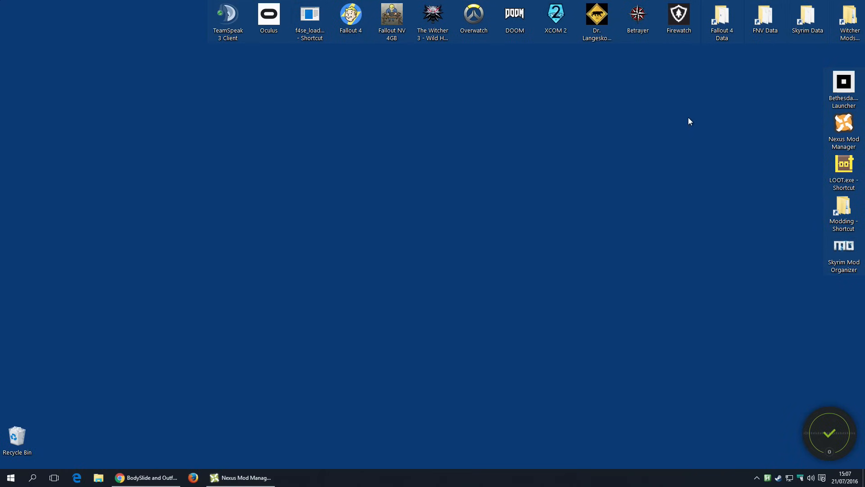
# Launch BodySlide x64.exe from the Tools\BodySlide folder inside the Fallout 4 Data folder and close the program again
pyautogui.doubleClick(722, 24)
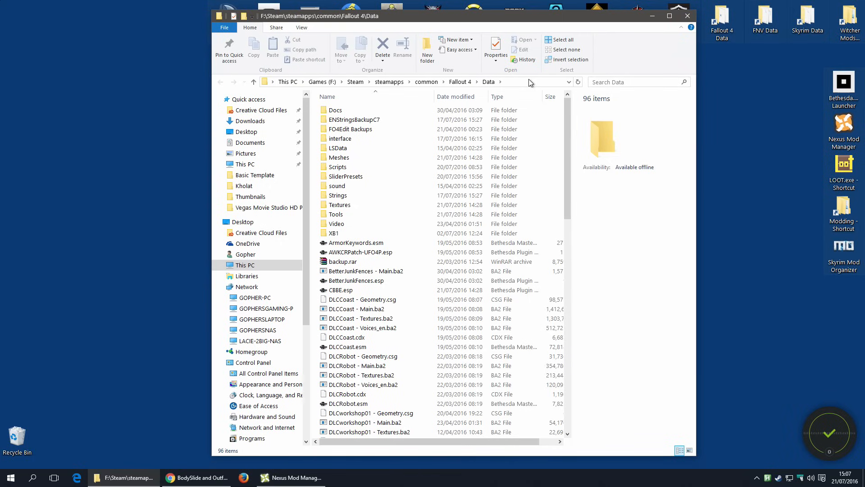
pyautogui.doubleClick(339, 215)
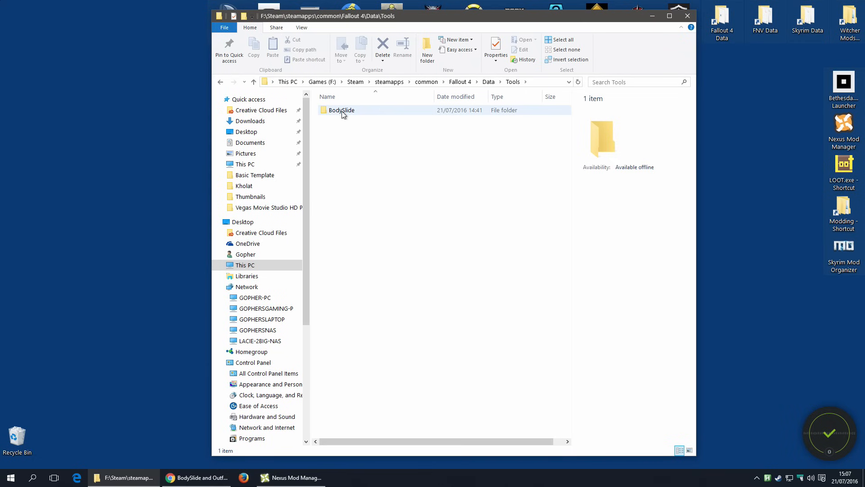
pyautogui.doubleClick(354, 111)
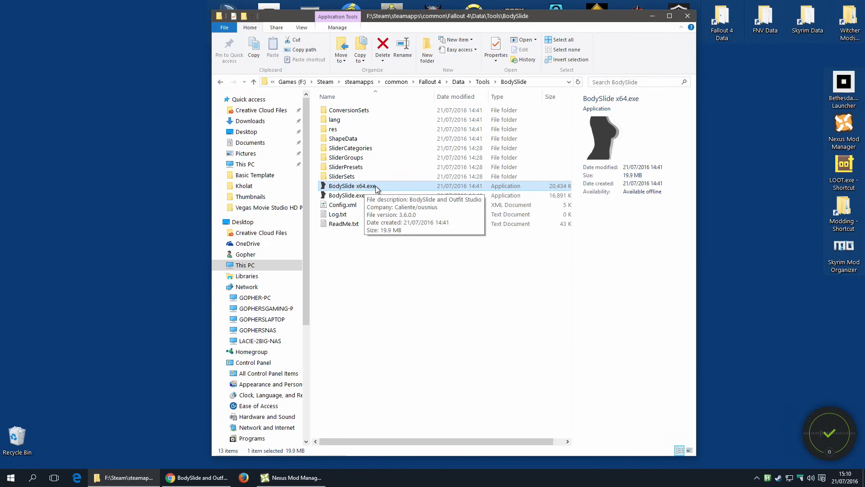
pyautogui.doubleClick(352, 186)
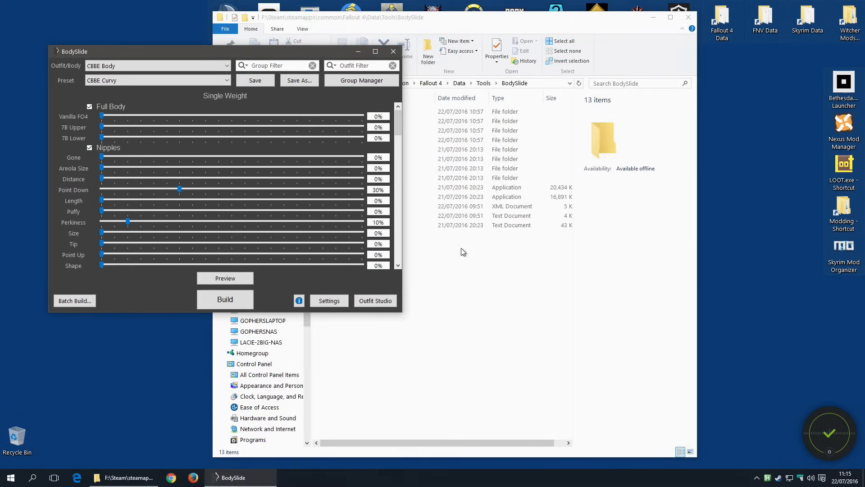
pyautogui.click(394, 51)
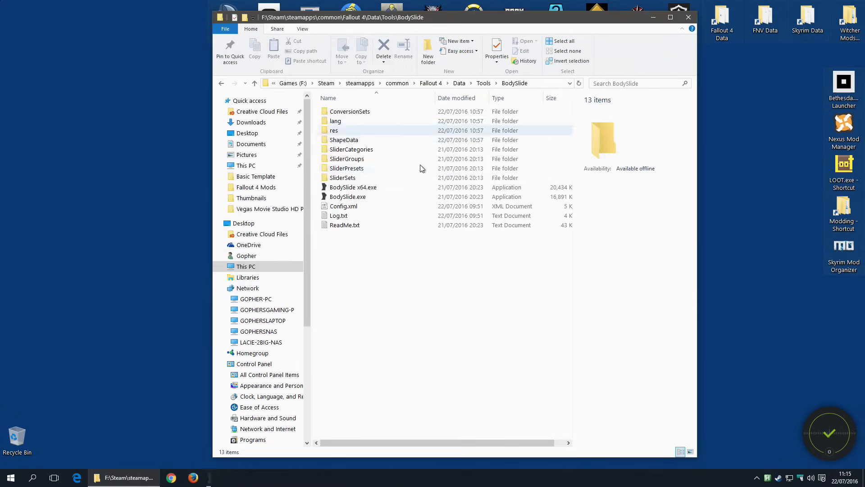
pyautogui.click(350, 189)
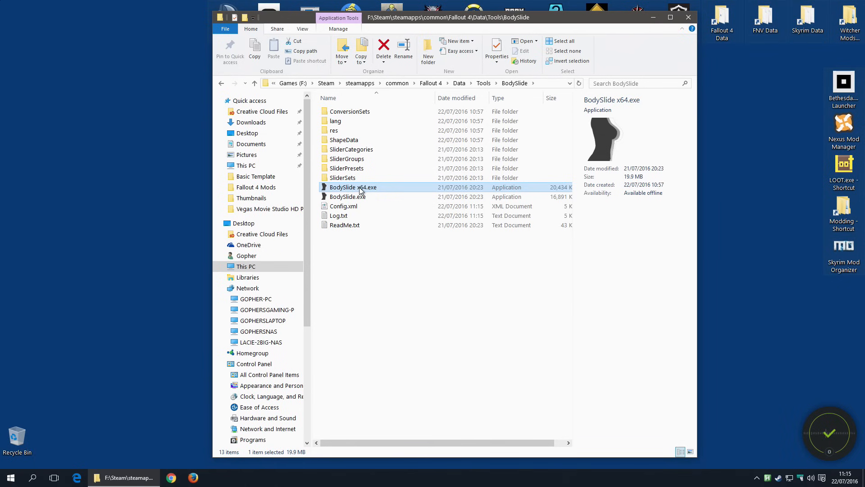
pyautogui.rightClick(360, 189)
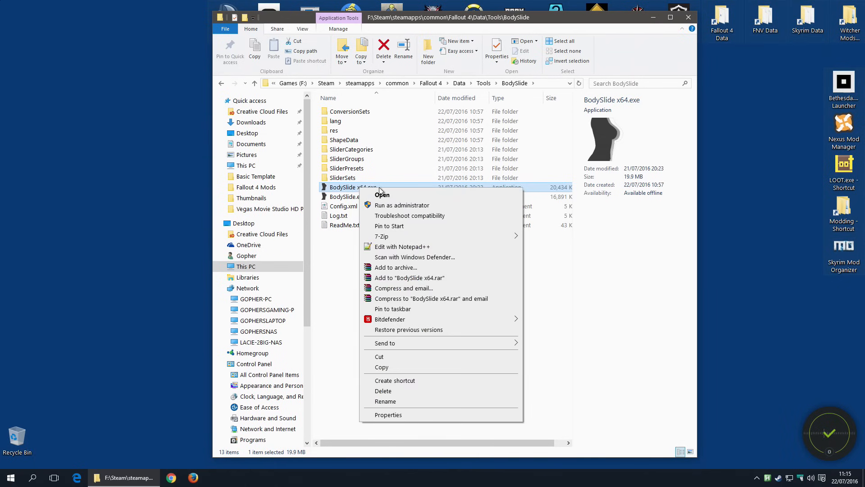
pyautogui.moveTo(413, 343)
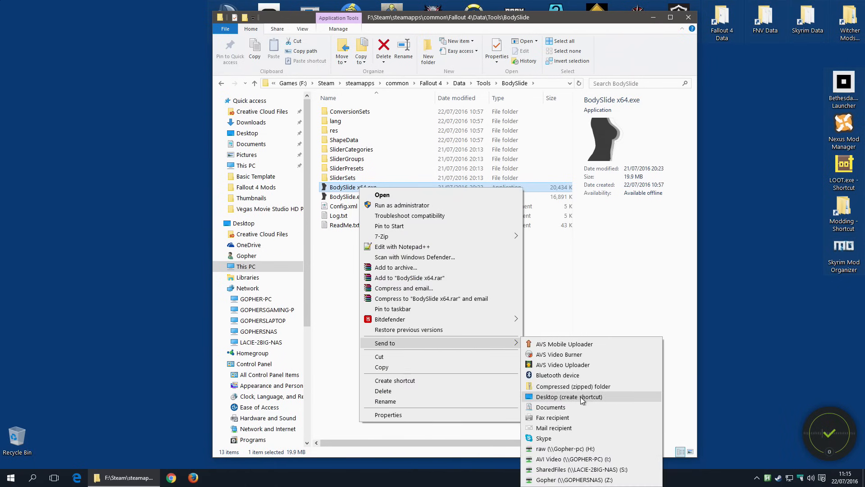
pyautogui.click(560, 293)
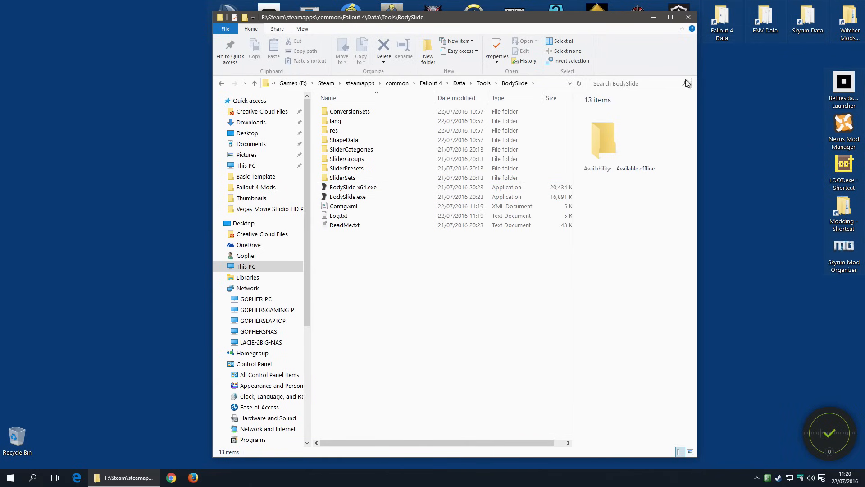
# Close the BodySlide folder, open Nexus Mod Manager, launch BodySlide from its supported tools and close it again
pyautogui.click(689, 18)
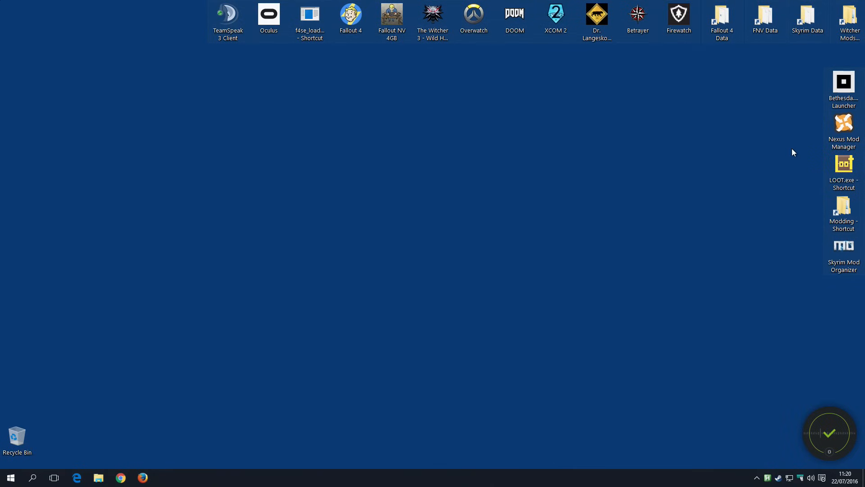
pyautogui.doubleClick(844, 129)
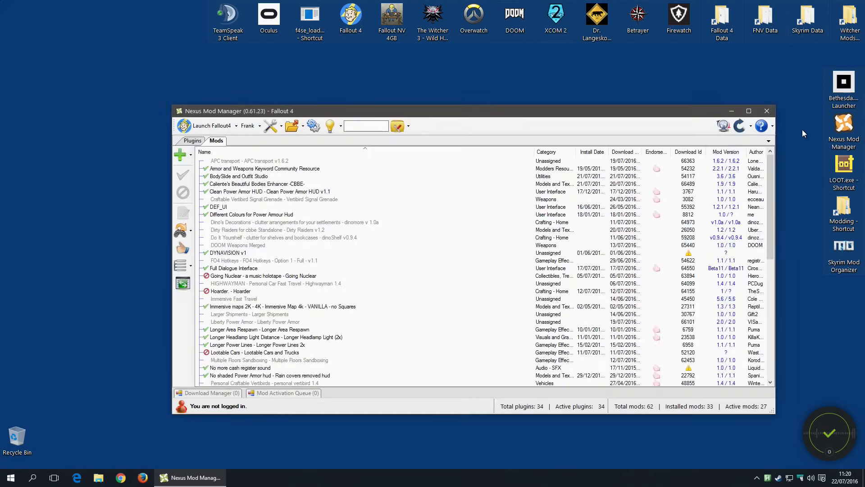
pyautogui.click(408, 128)
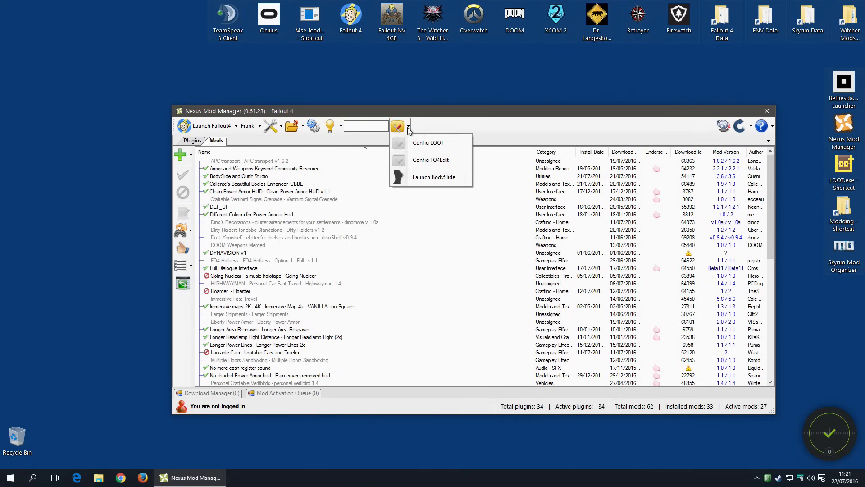
pyautogui.click(429, 179)
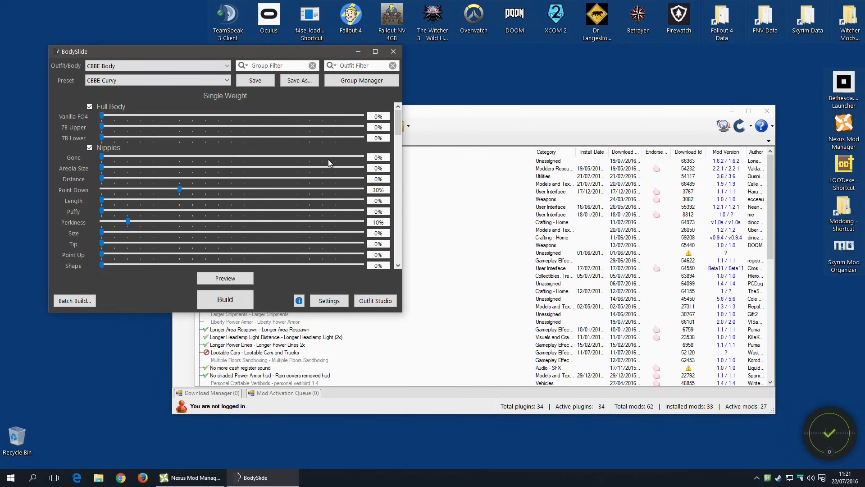
pyautogui.click(394, 52)
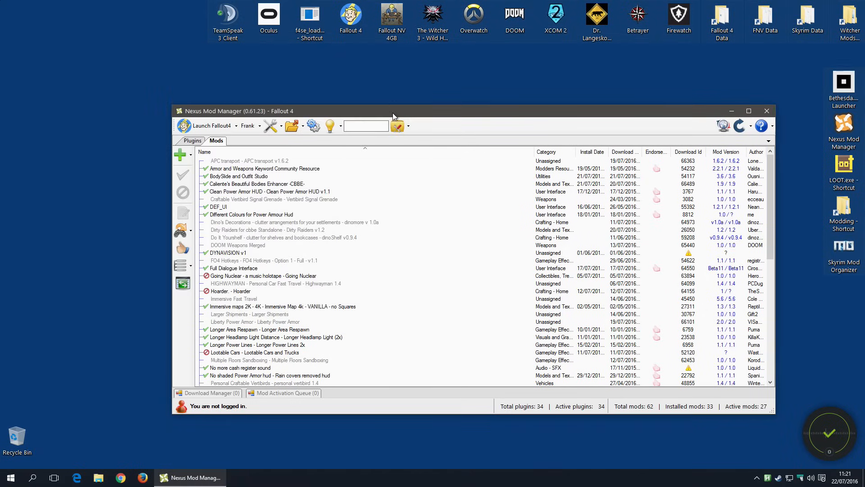
# Start BodySlide from the mod manager's supported tools and browse for its executable folder down to Steam\steamapps
pyautogui.click(409, 131)
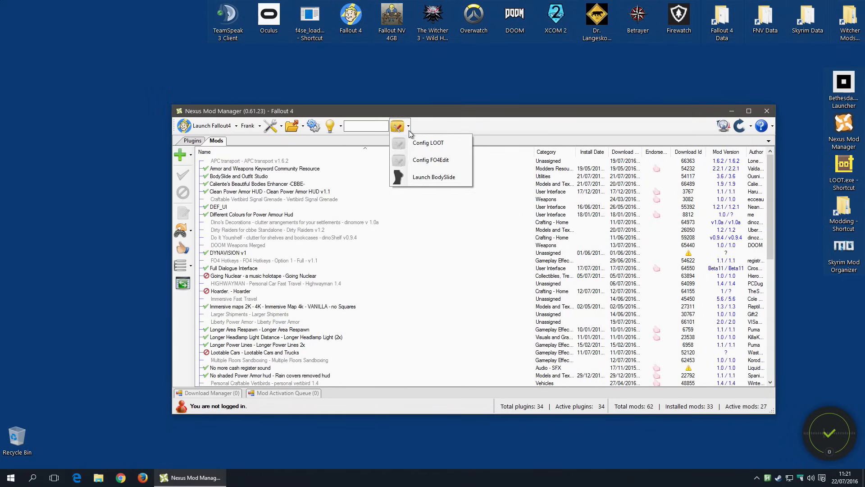
pyautogui.click(431, 179)
pyautogui.moveTo(377, 169); pyautogui.dragTo(100, 158)
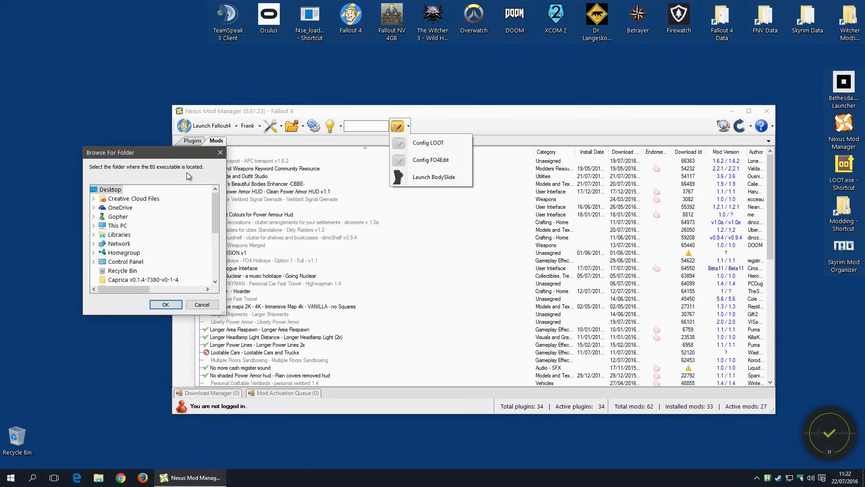
pyautogui.doubleClick(118, 225)
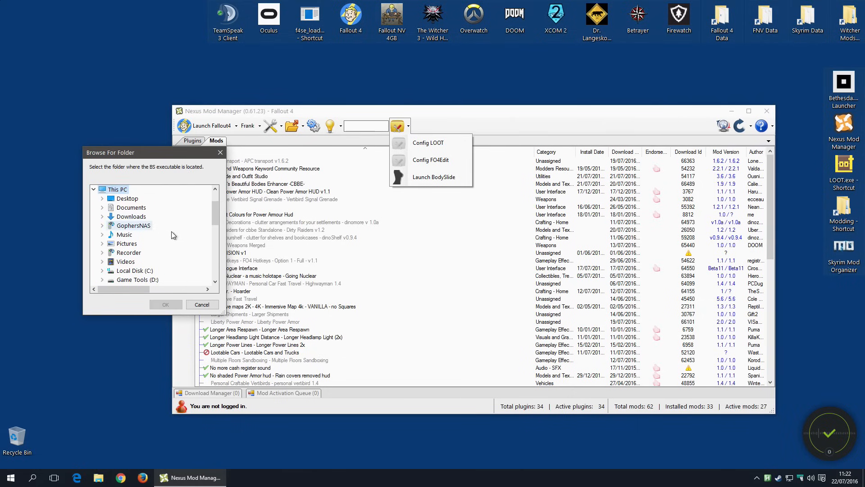
pyautogui.scroll(-1, 166, 267)
pyautogui.click(135, 272)
pyautogui.scroll(-2, 182, 235)
pyautogui.click(132, 217)
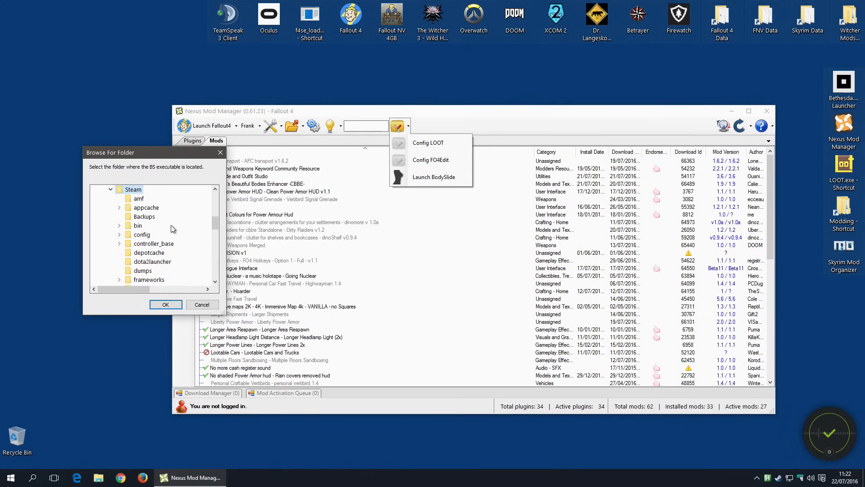
pyautogui.scroll(-4, 169, 243)
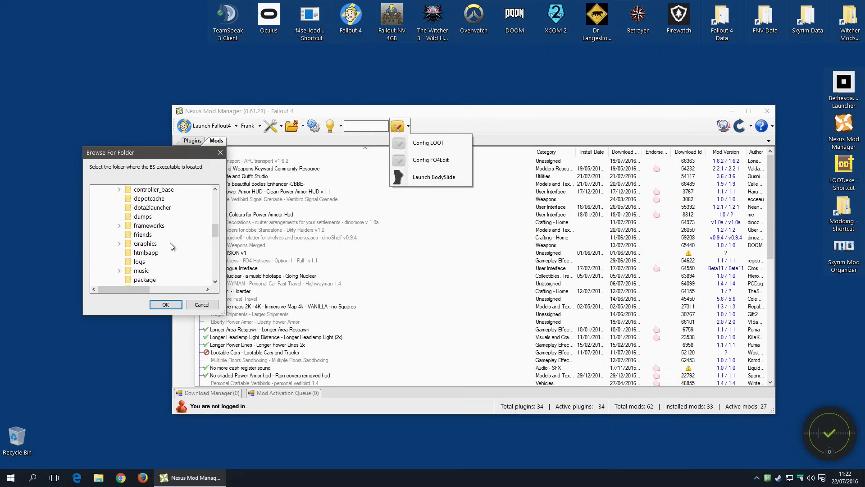
pyautogui.scroll(-1, 150, 273)
pyautogui.click(155, 264)
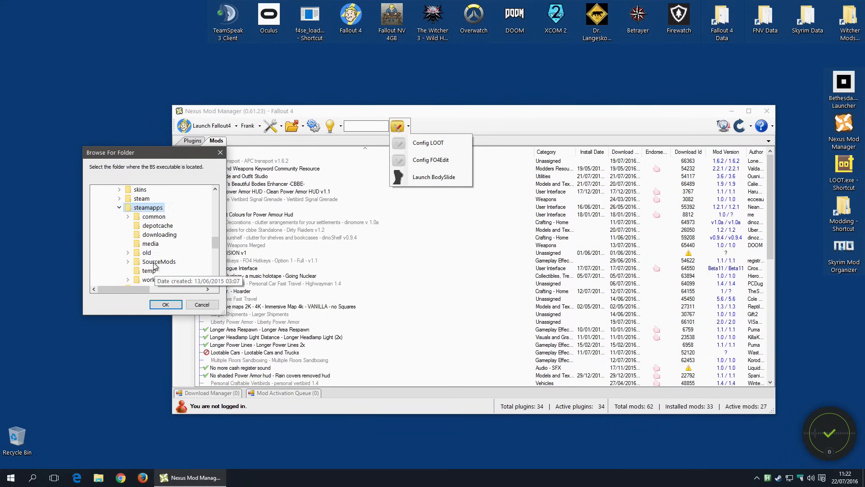
# Choose common\Fallout 4\Data\Tools\BodySlide inside steamapps as the folder of the BodySlide executable and confirm it
pyautogui.click(165, 218)
pyautogui.scroll(-8, 174, 265)
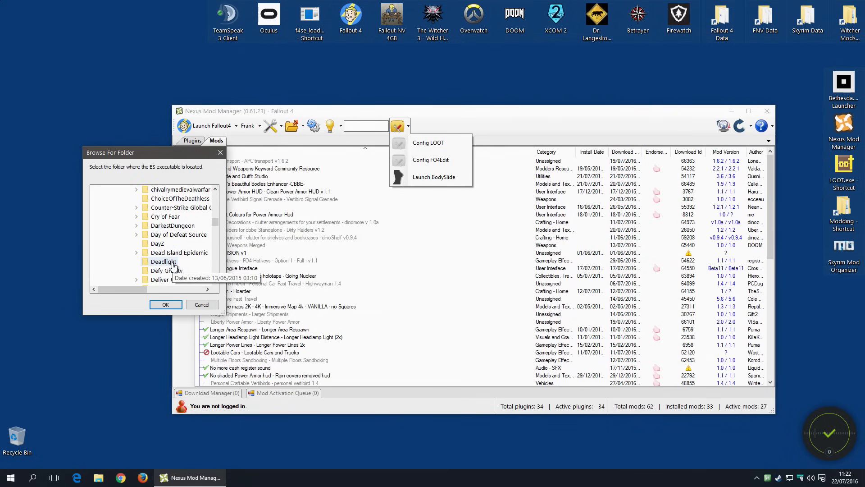
pyautogui.doubleClick(159, 252)
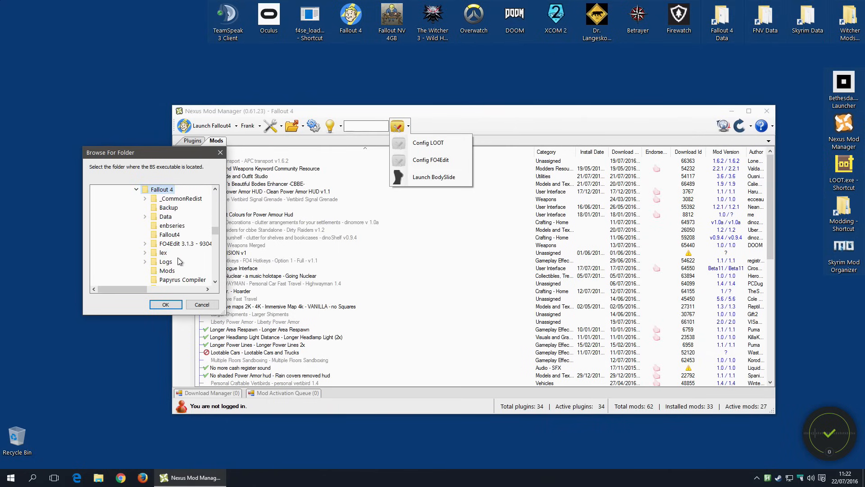
pyautogui.doubleClick(167, 208)
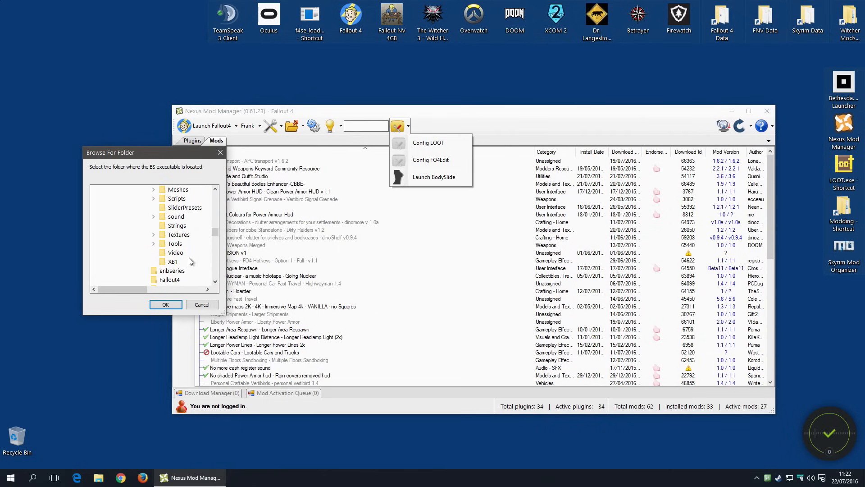
pyautogui.scroll(-1, 180, 265)
pyautogui.scroll(-1, 183, 269)
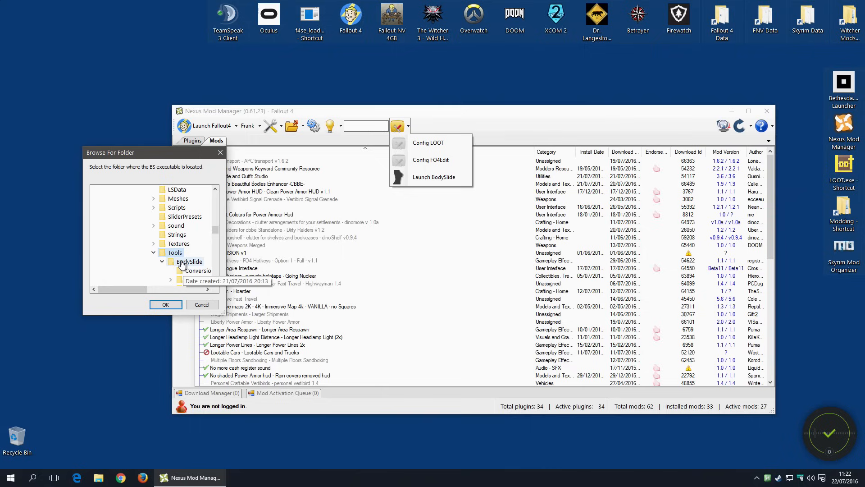
pyautogui.click(188, 265)
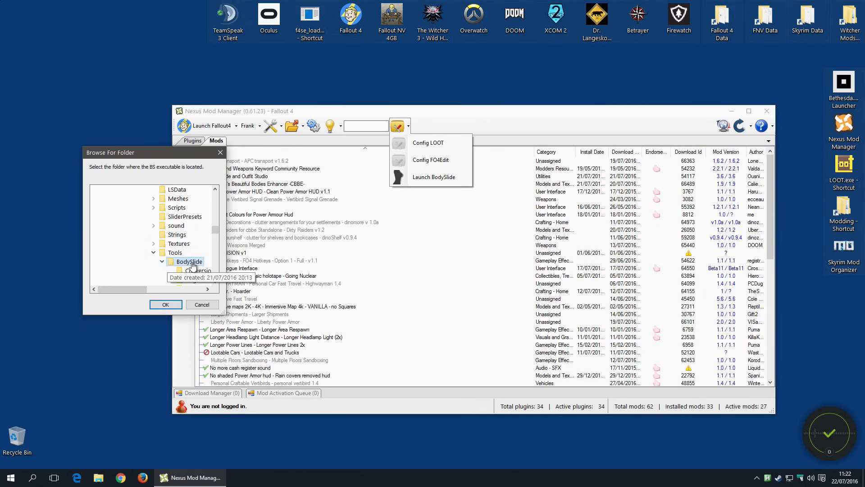
pyautogui.click(167, 305)
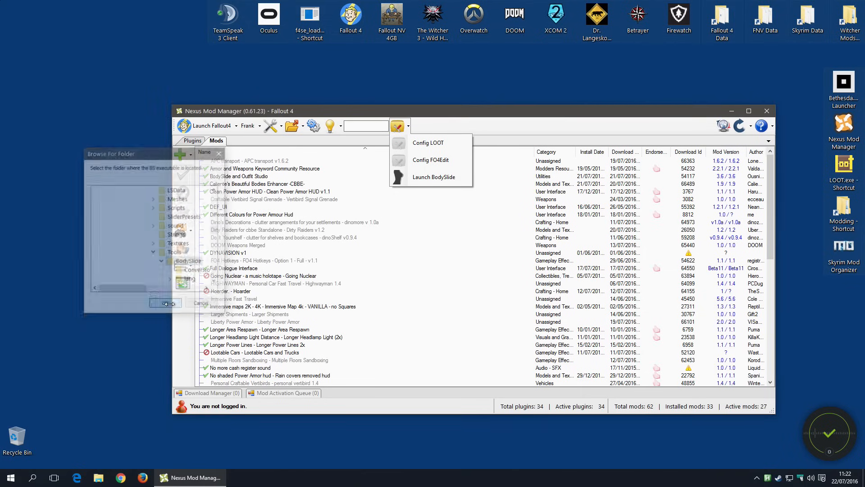
# Launch BodySlide from the supported tools, get the mod manager out of the way, and reposition and enlarge the BodySlide window
pyautogui.click(431, 178)
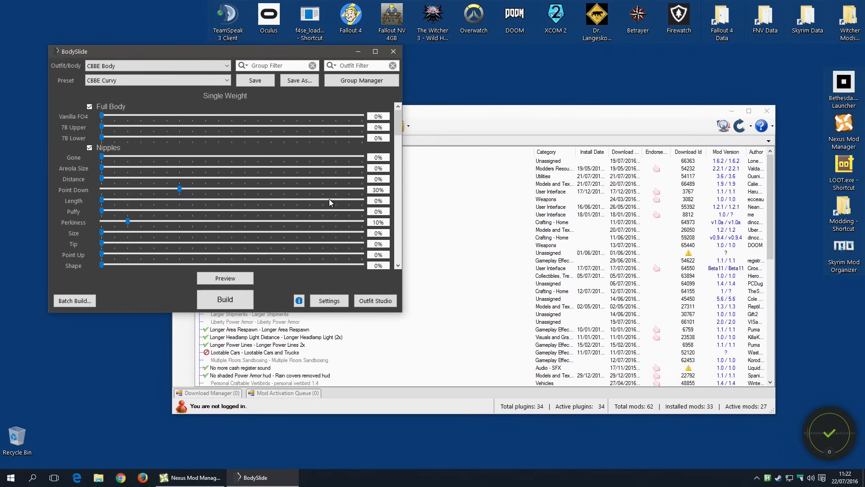
pyautogui.click(527, 123)
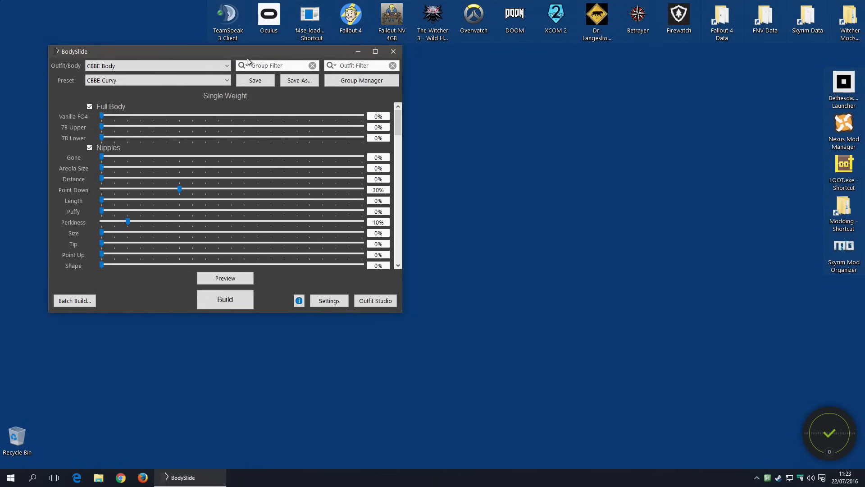
pyautogui.moveTo(398, 66); pyautogui.dragTo(576, 60)
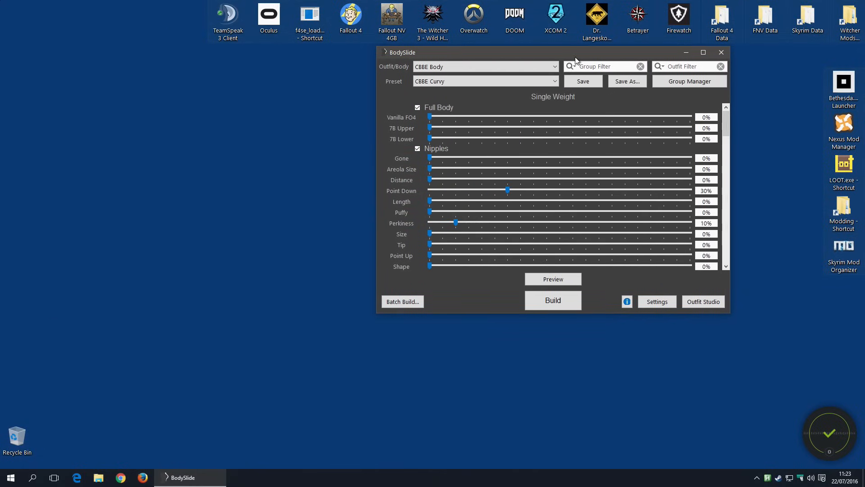
pyautogui.moveTo(727, 314); pyautogui.dragTo(784, 449)
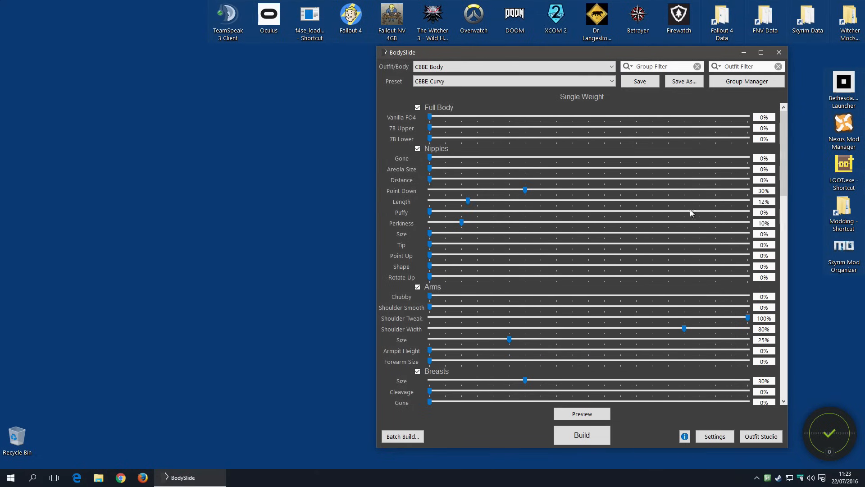
# Look through all body sliders of the CBBE Curvy preset and the list of available outfits
pyautogui.scroll(-15, 783, 228)
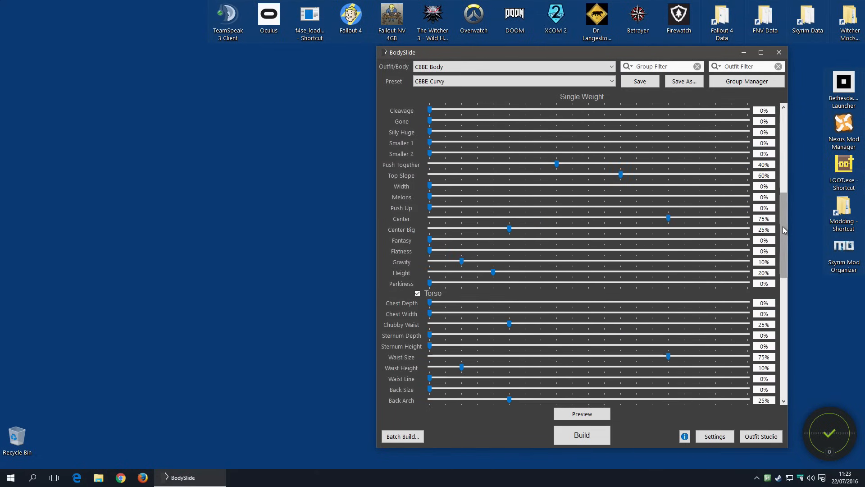
pyautogui.scroll(-10, 783, 227)
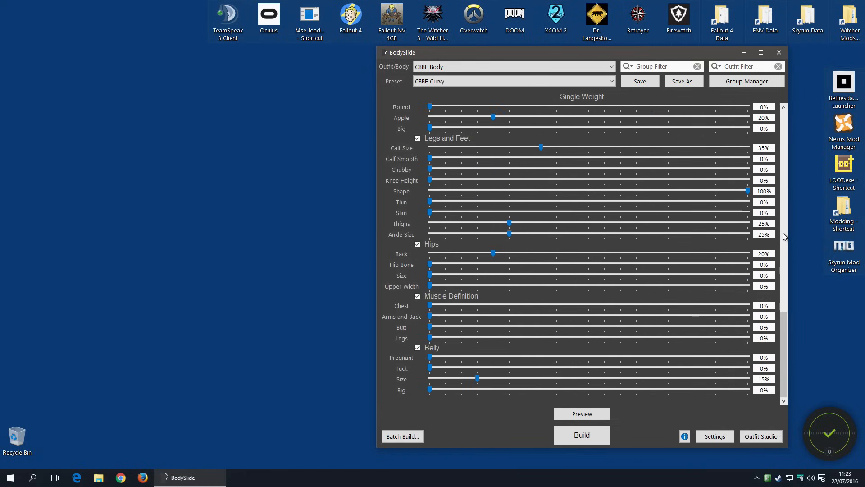
pyautogui.moveTo(785, 339); pyautogui.dragTo(781, 131)
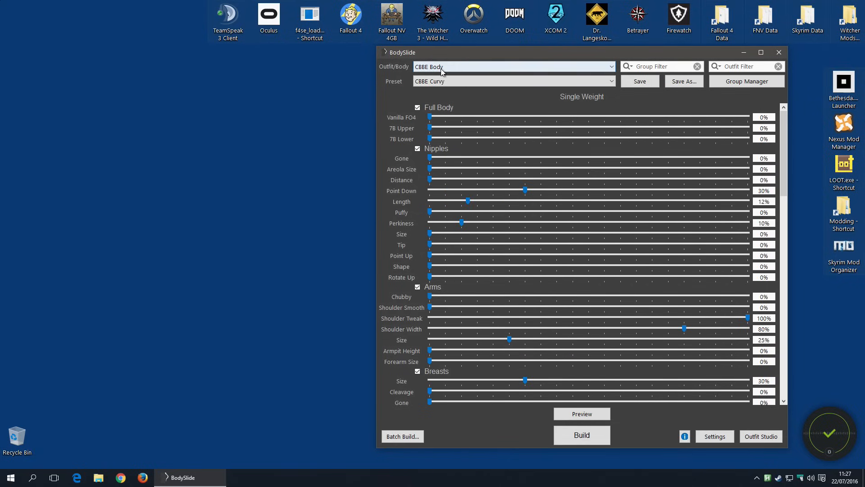
pyautogui.click(613, 68)
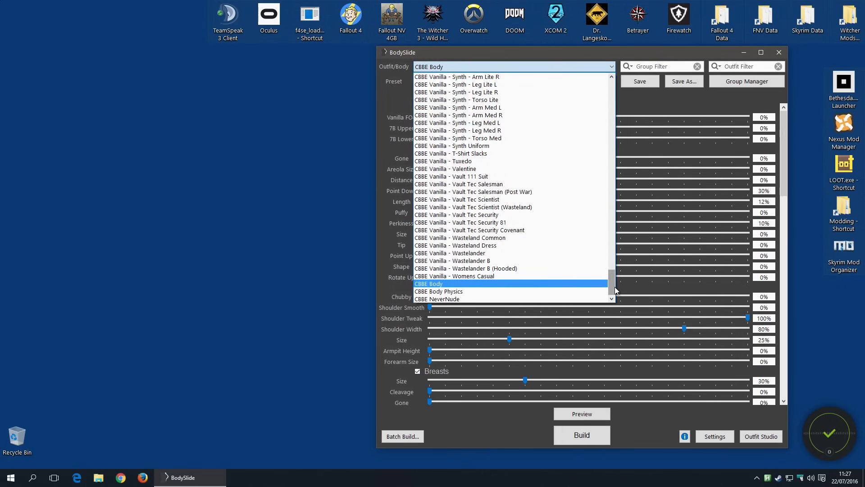
pyautogui.moveTo(615, 286); pyautogui.dragTo(620, 96)
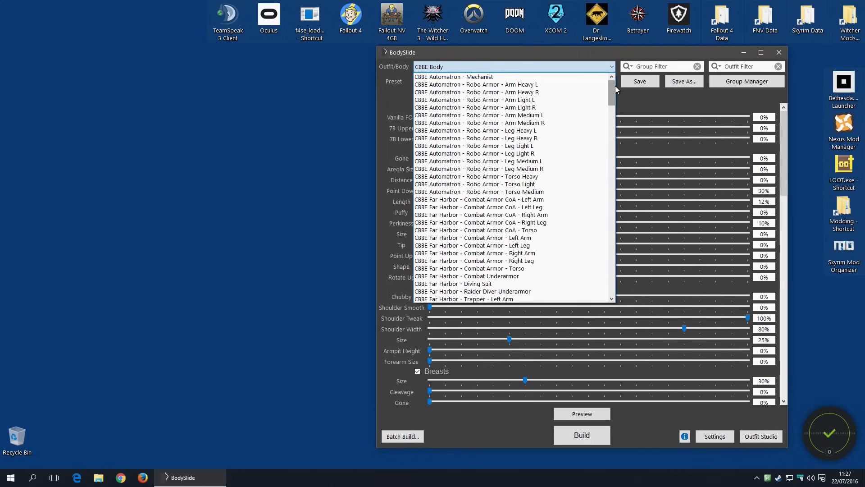
# Filter the outfits by "vault" and select CBBE Vanilla - Vault 111 Suit
pyautogui.click(728, 65)
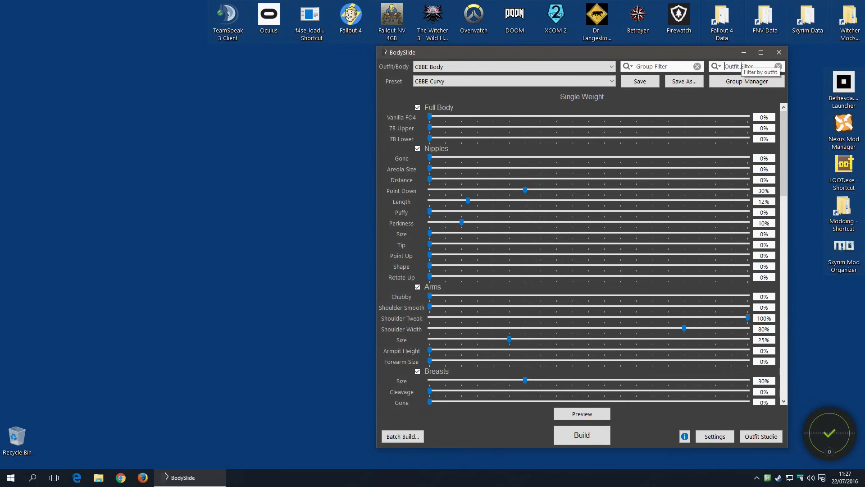
pyautogui.write('vault')
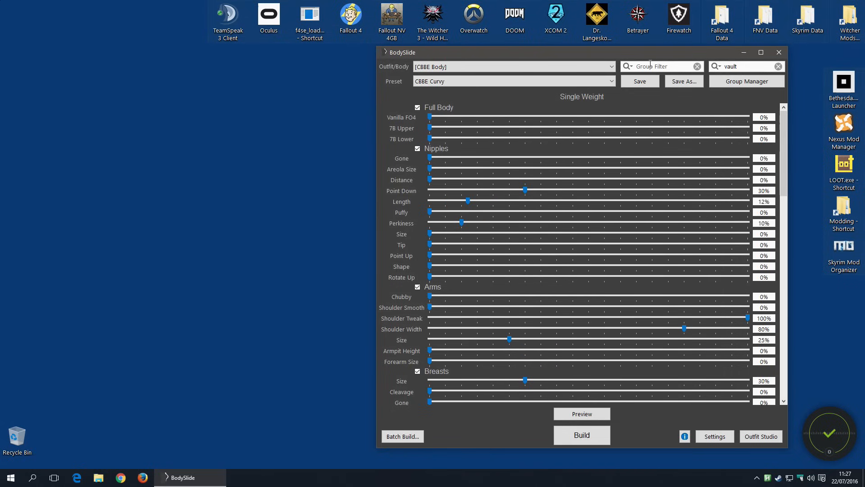
pyautogui.click(611, 67)
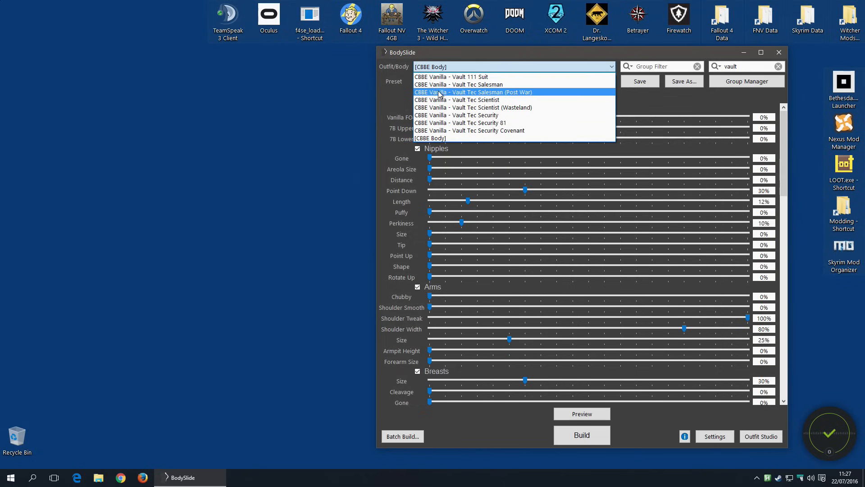
pyautogui.click(494, 78)
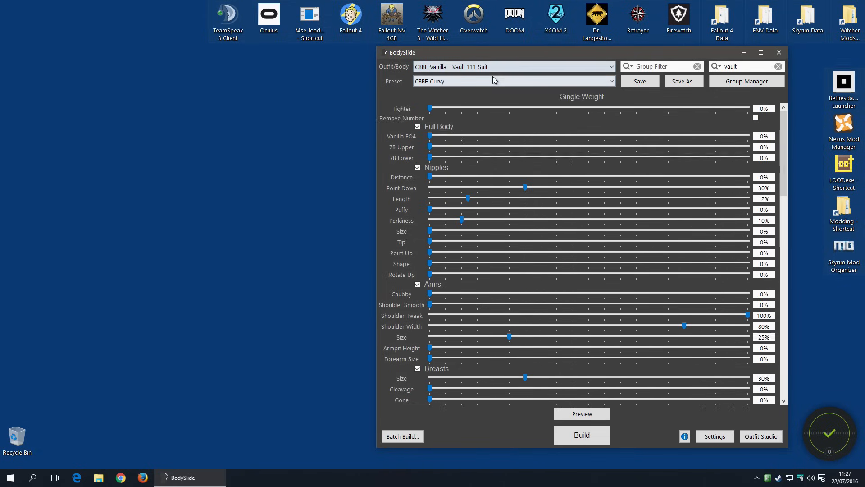
# Open the preview of the Vault 111 suit beside the slider window and rotate the model partly sideways
pyautogui.click(579, 415)
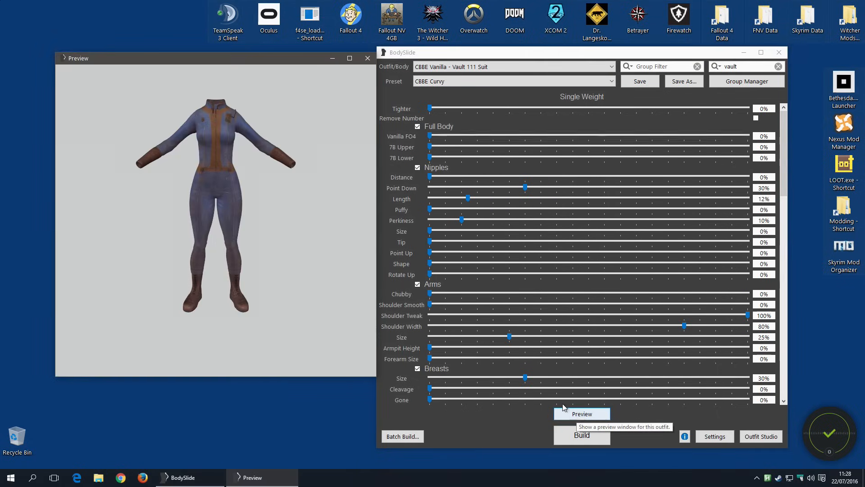
pyautogui.moveTo(220, 59); pyautogui.dragTo(202, 57)
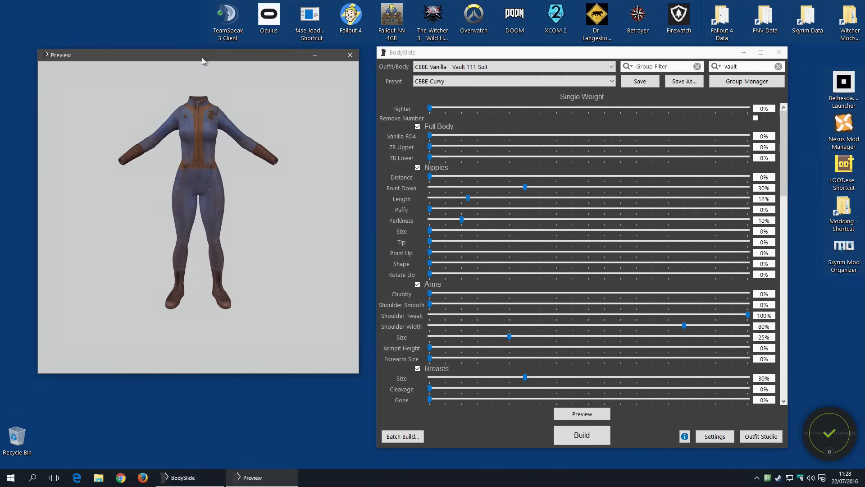
pyautogui.moveTo(183, 174)
pyautogui.mouseDown()
pyautogui.moveTo(125, 174)
pyautogui.moveTo(270, 174)
pyautogui.moveTo(188, 176)
pyautogui.mouseUp()
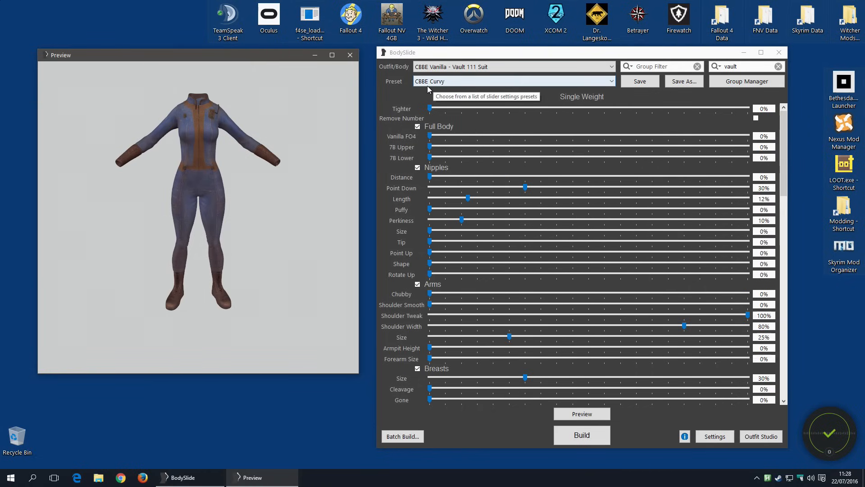
pyautogui.moveTo(277, 131); pyautogui.dragTo(207, 143)
# Try the presets CBBE Athletic, CBBE Chubby and CBBE Vanilla on the suit and settle on CBBE Curvy (Outfit)
pyautogui.click(604, 83)
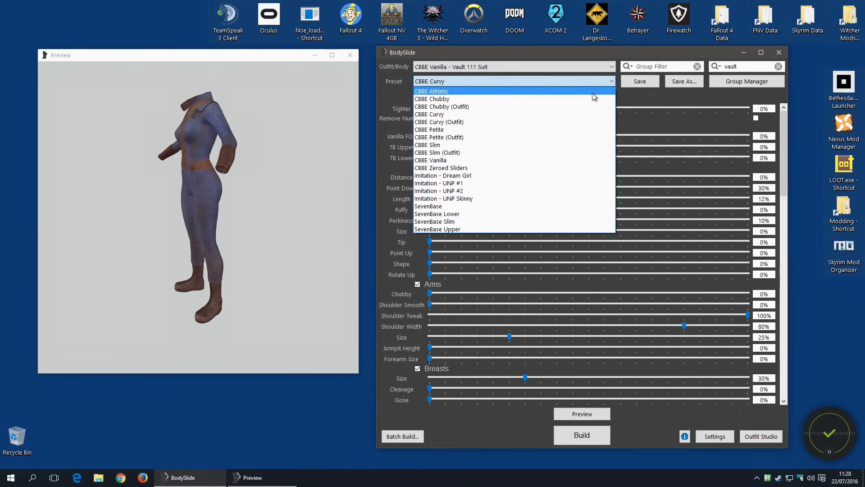
pyautogui.click(592, 92)
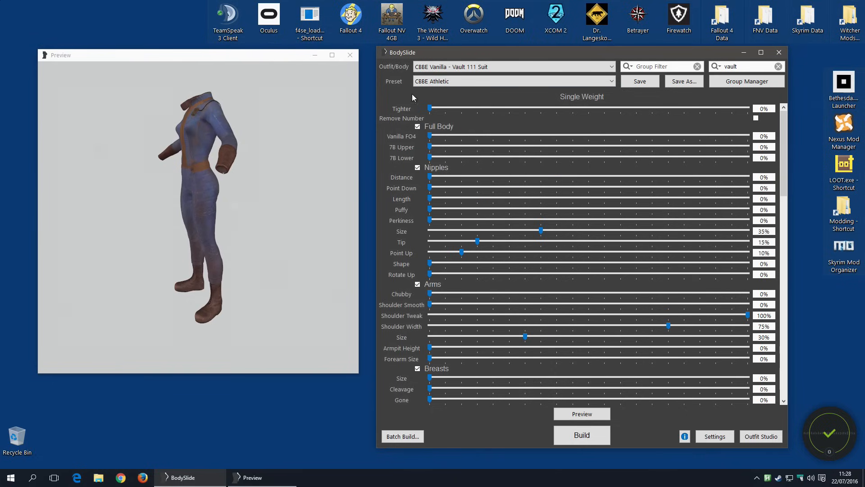
pyautogui.click(616, 83)
pyautogui.click(594, 97)
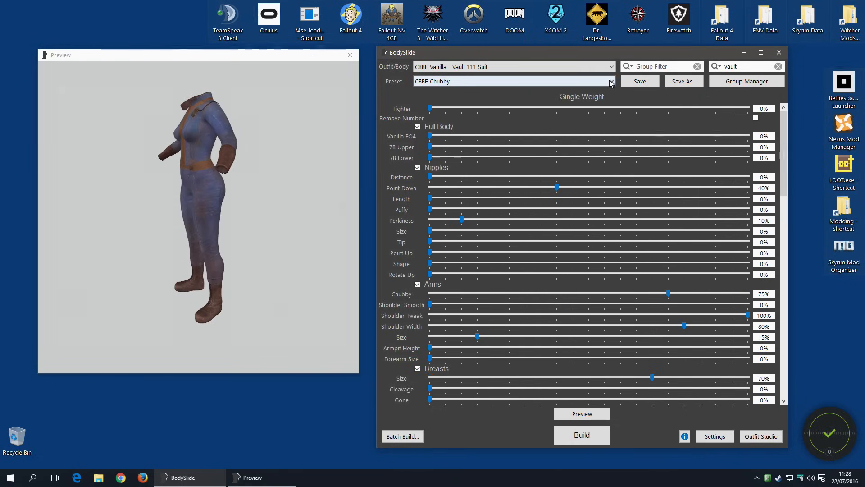
pyautogui.click(611, 83)
pyautogui.click(542, 161)
pyautogui.click(600, 81)
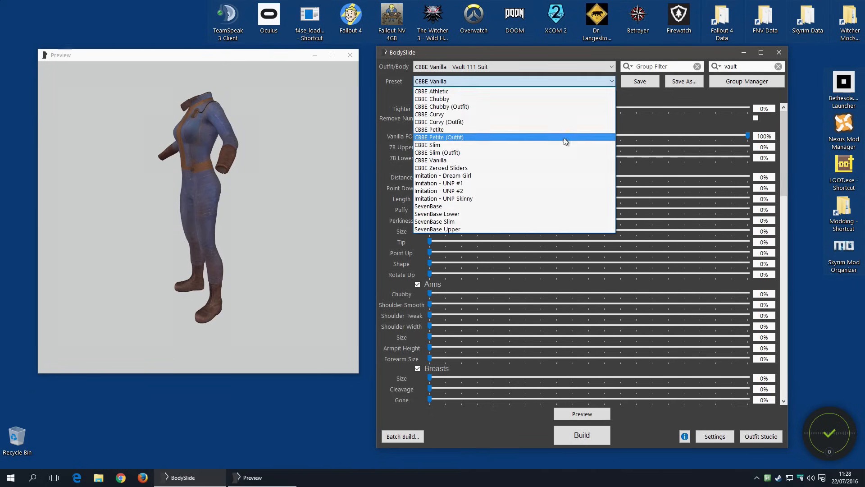
pyautogui.click(564, 141)
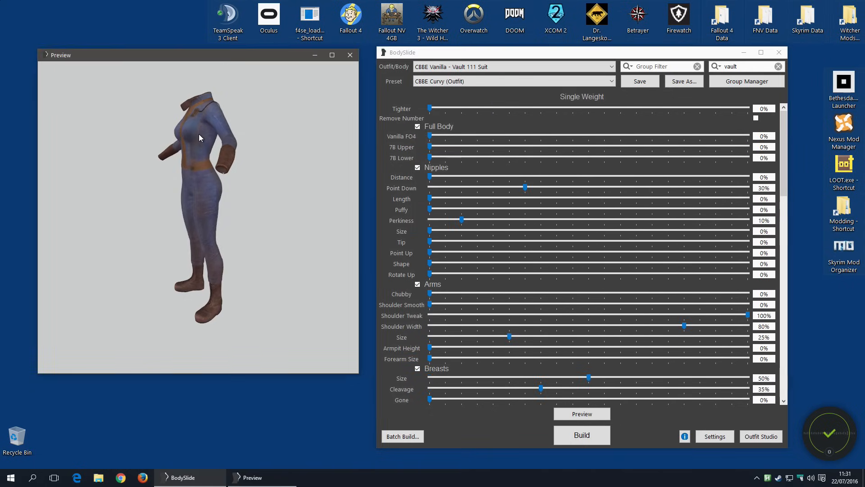
# Zoom in on the suit's upper body in the preview and turn it to an angled front view
pyautogui.moveTo(198, 134); pyautogui.dragTo(199, 234)
pyautogui.scroll(5, 199, 234)
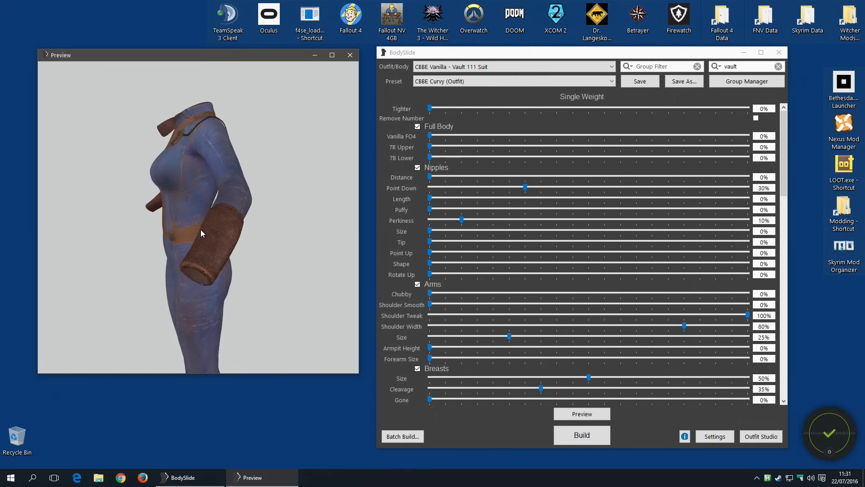
pyautogui.scroll(3, 201, 229)
pyautogui.moveTo(201, 229)
pyautogui.mouseDown(button='right')
pyautogui.moveTo(193, 237)
pyautogui.moveTo(209, 235)
pyautogui.mouseUp(button='right')
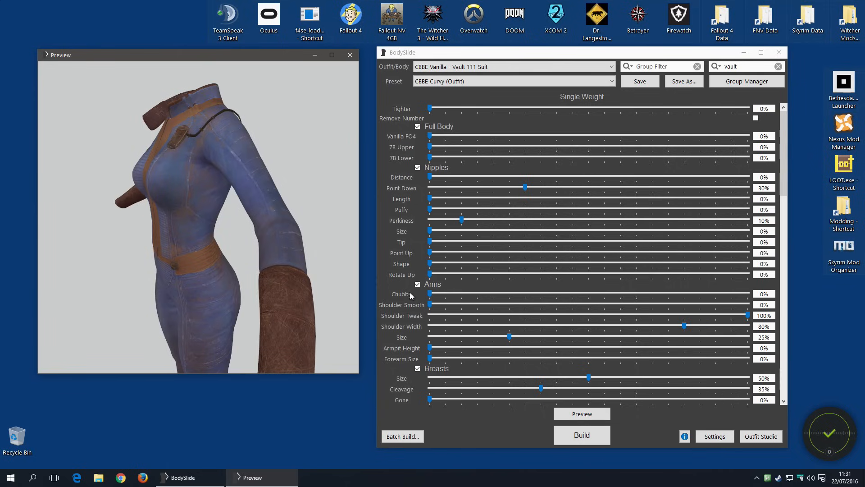
# Try the arms' Chubby slider at 96% on the Vault 111 suit and reload the CBBE Curvy (Outfit) preset
pyautogui.moveTo(430, 293); pyautogui.dragTo(735, 295)
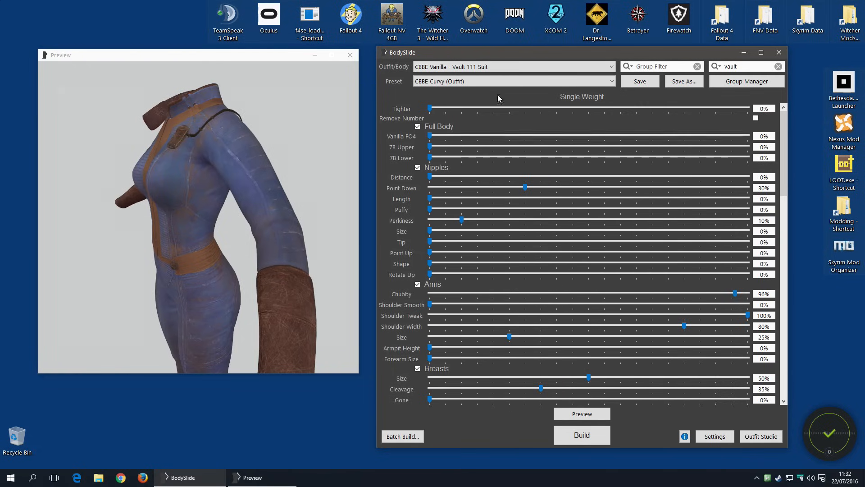
pyautogui.click(612, 82)
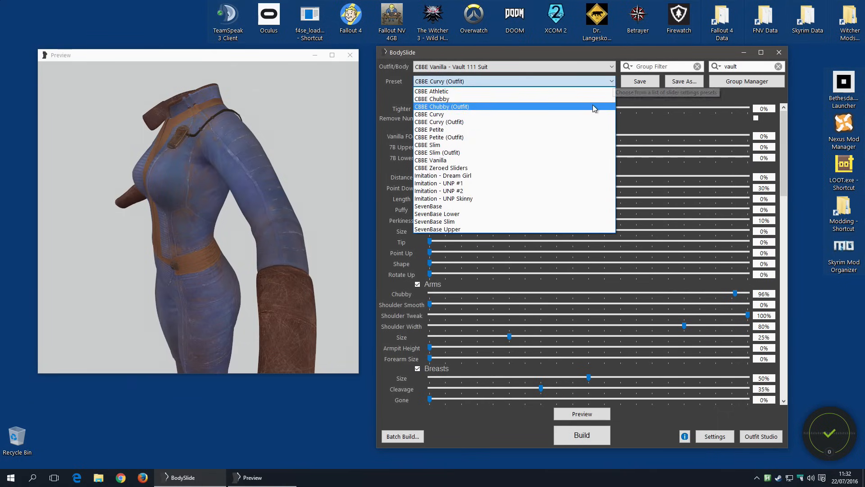
pyautogui.click(580, 121)
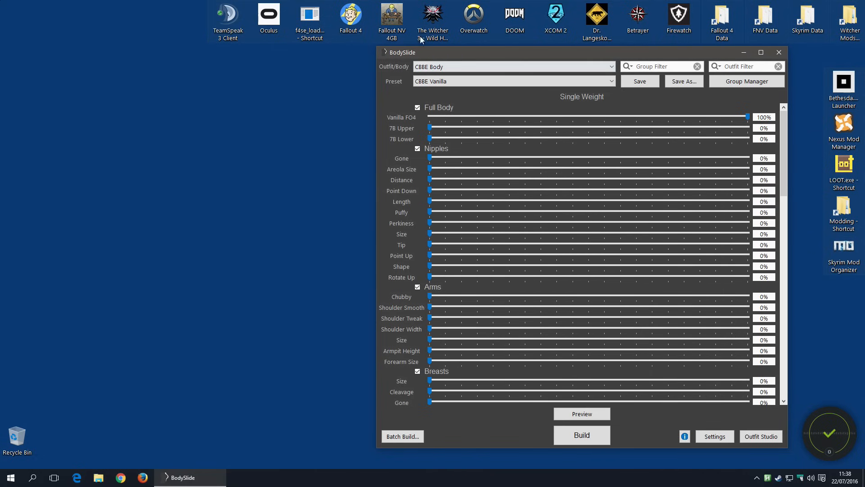
# Filter the full outfit list down to the CBBE Bodies group
pyautogui.click(612, 67)
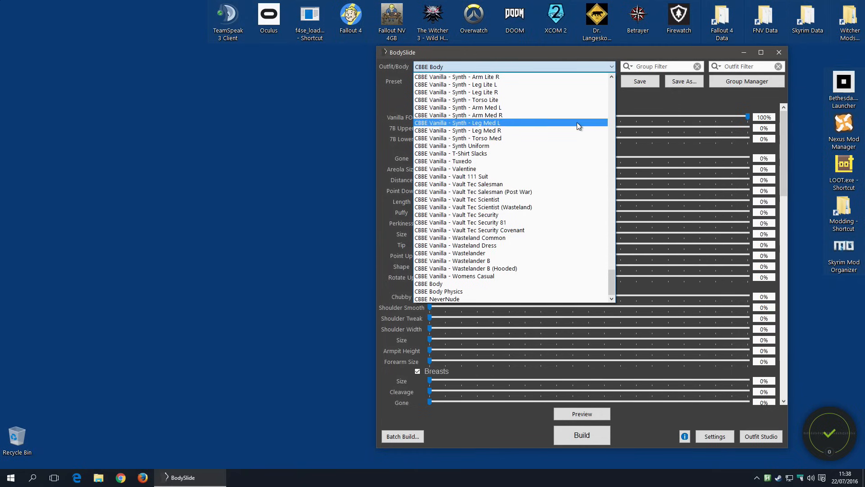
pyautogui.click(592, 57)
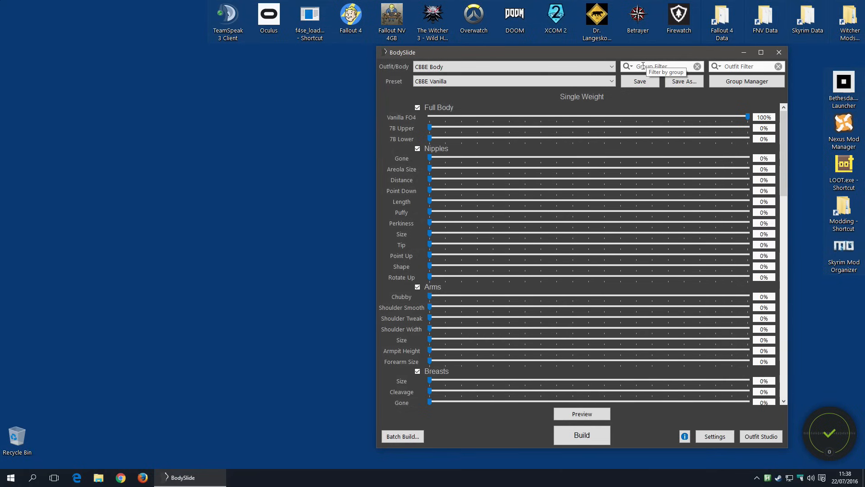
pyautogui.click(628, 66)
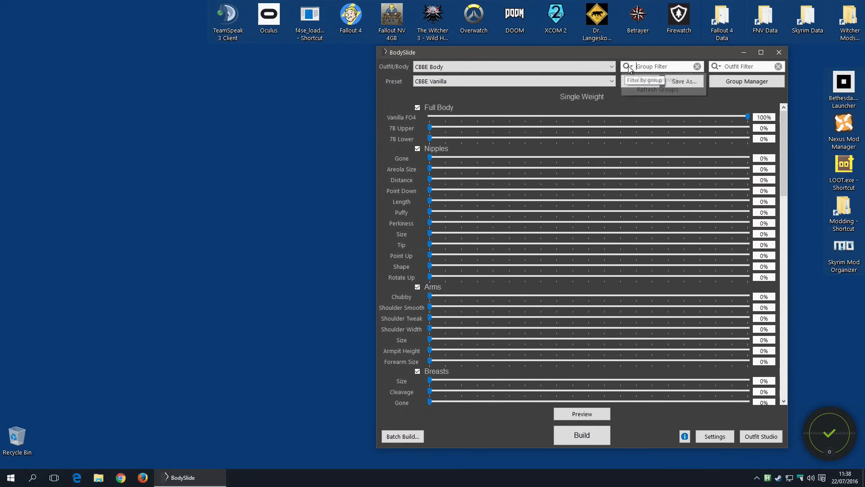
pyautogui.click(648, 76)
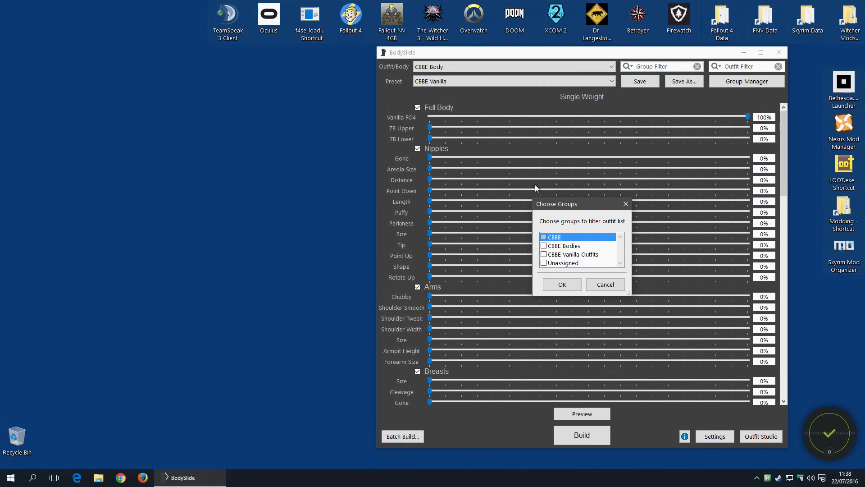
pyautogui.click(550, 247)
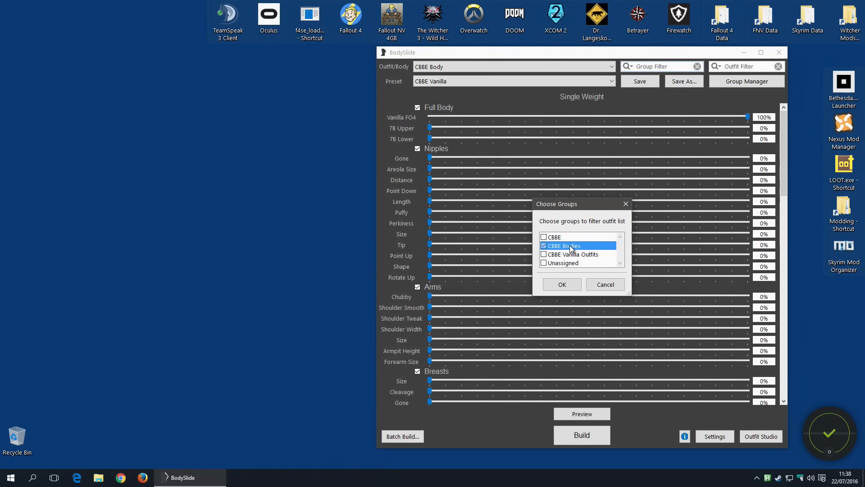
pyautogui.click(563, 285)
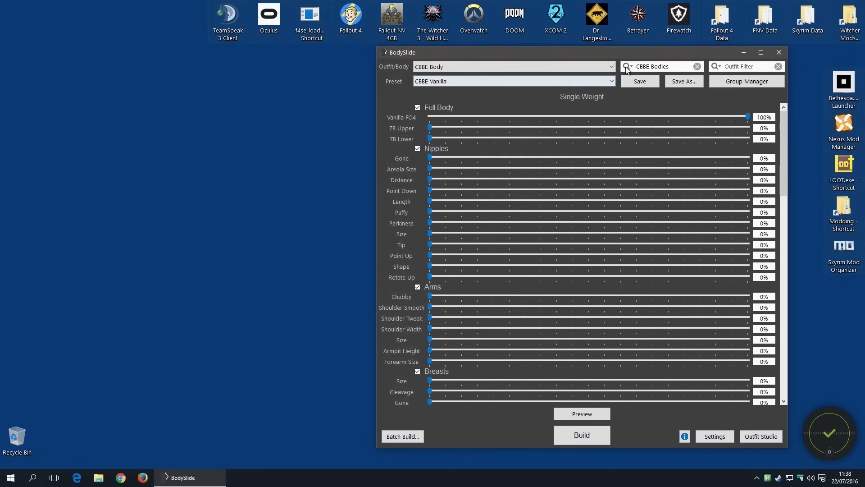
# Check the bodies in the filtered list, clear the CBBE Bodies group filter and check the full outfit list
pyautogui.click(613, 68)
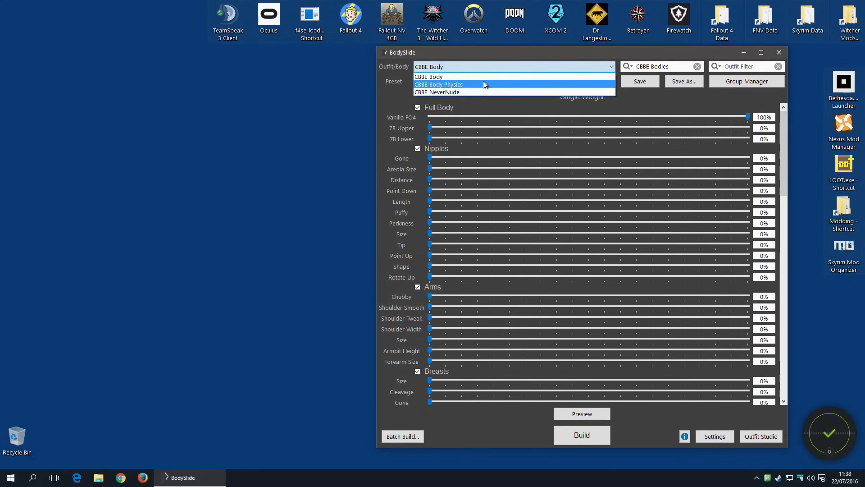
pyautogui.click(652, 61)
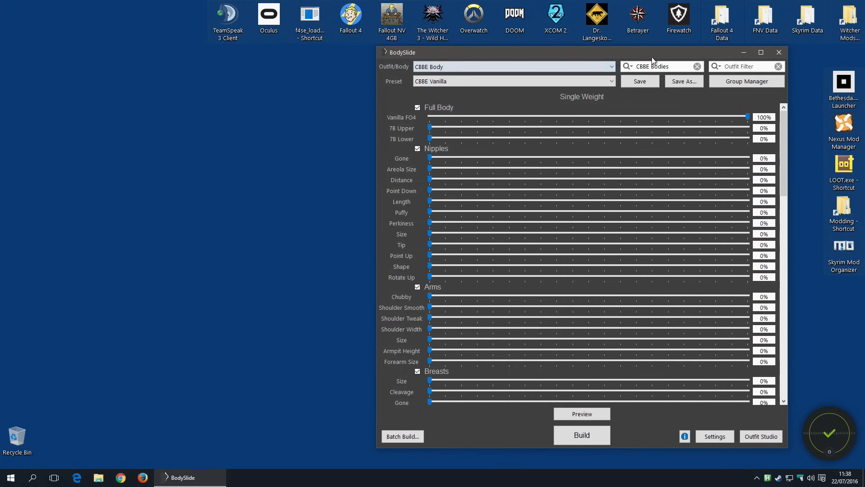
pyautogui.click(628, 68)
pyautogui.click(649, 80)
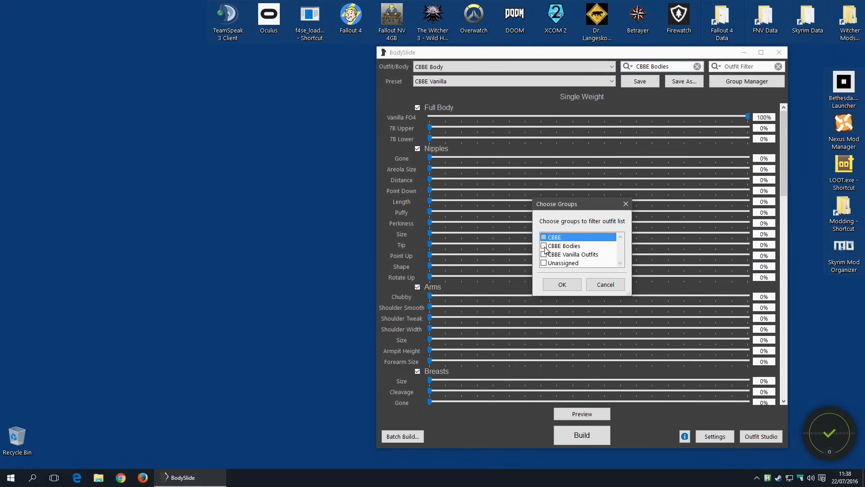
pyautogui.click(563, 285)
pyautogui.click(584, 68)
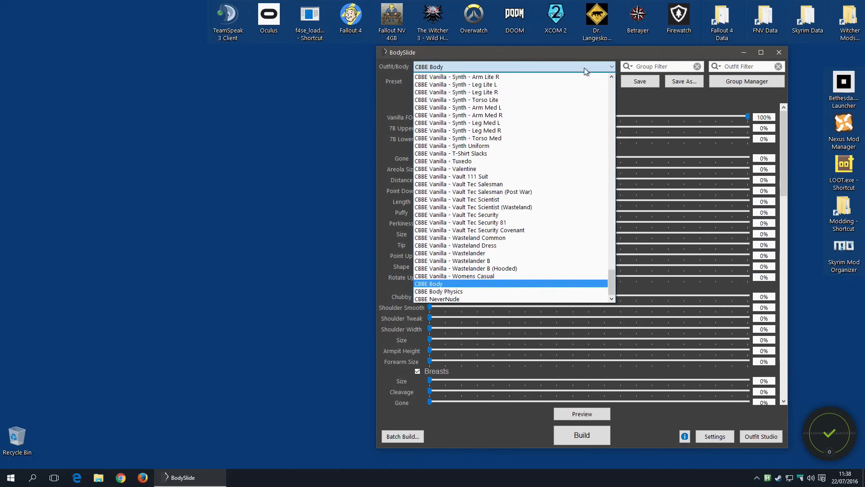
pyautogui.click(612, 67)
# Reapply the CBBE Bodies group filter and select the CBBE NeverNude body
pyautogui.click(629, 67)
pyautogui.click(655, 80)
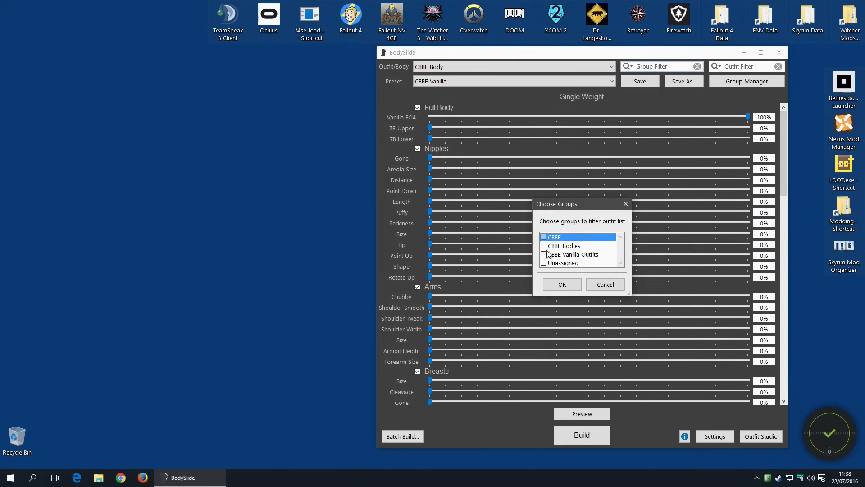
pyautogui.click(562, 285)
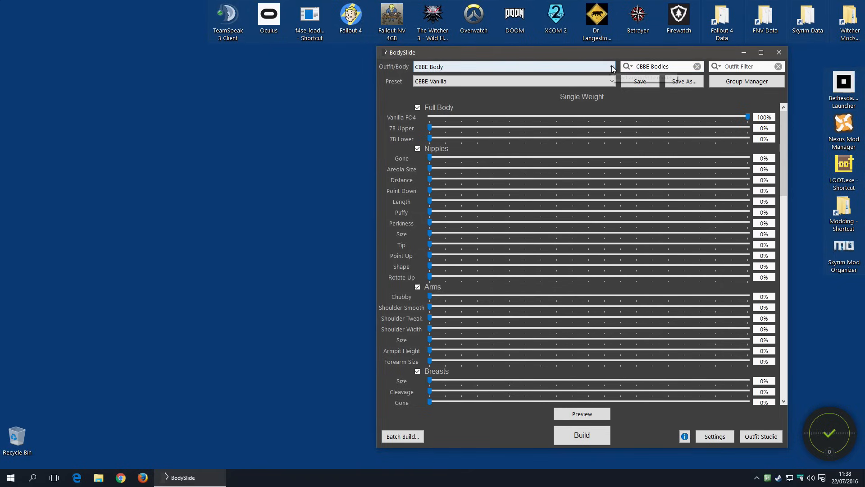
pyautogui.click(612, 66)
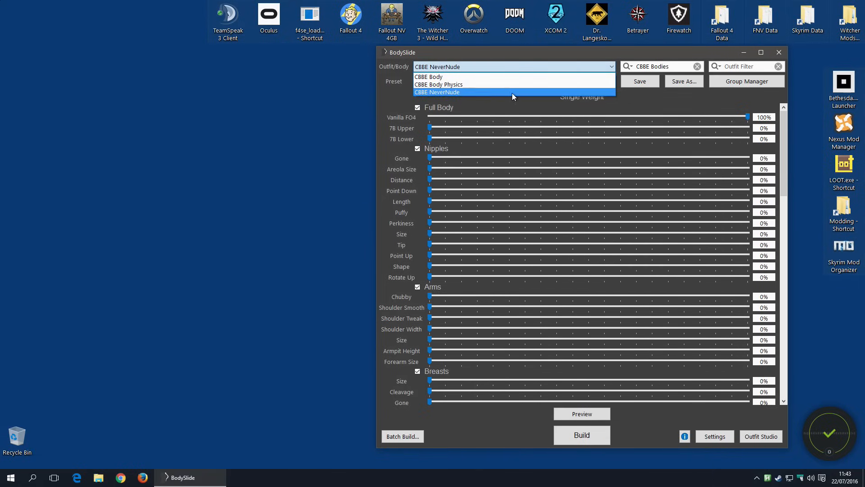
pyautogui.click(490, 92)
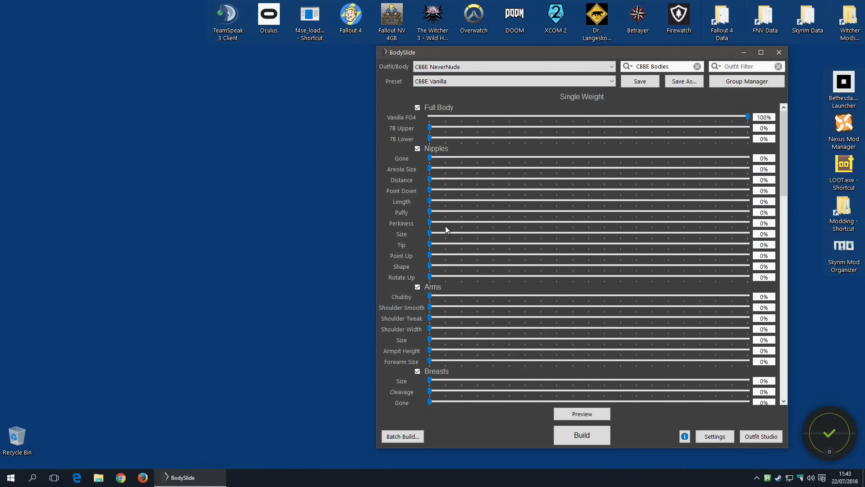
# With the preview open beside the slider window, apply the CBBE Curvy preset to the NeverNude body and build it
pyautogui.click(582, 414)
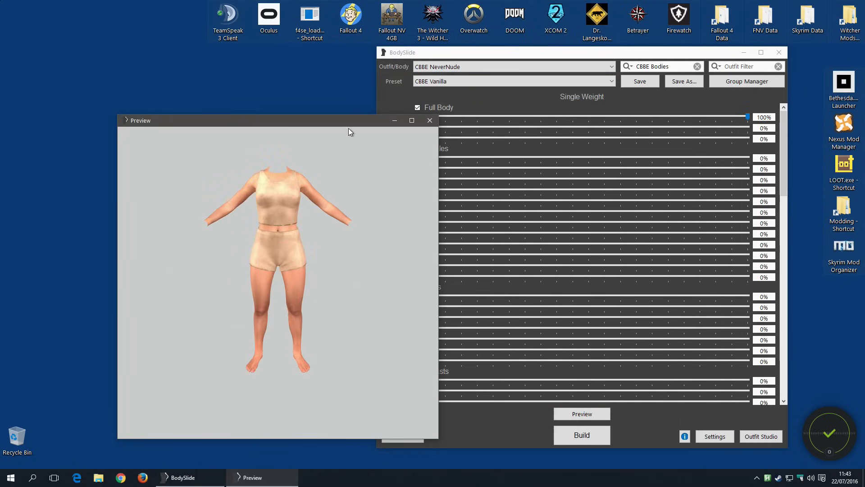
pyautogui.moveTo(343, 122); pyautogui.dragTo(263, 99)
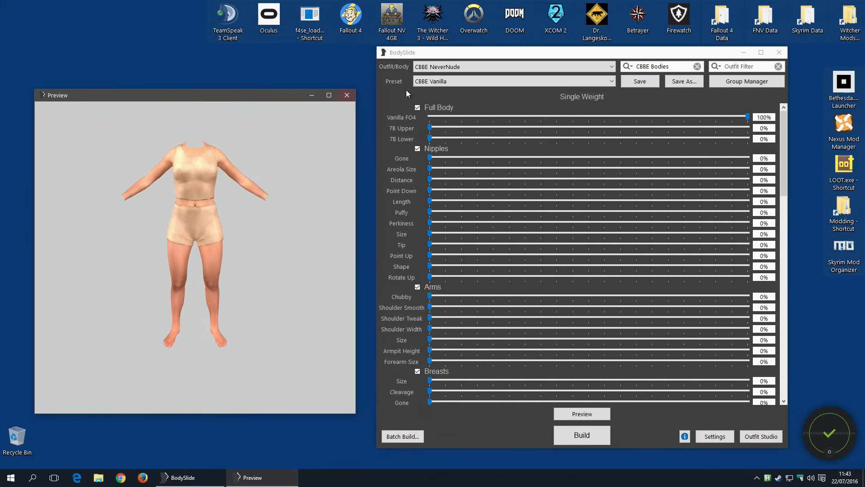
pyautogui.click(613, 82)
pyautogui.click(517, 118)
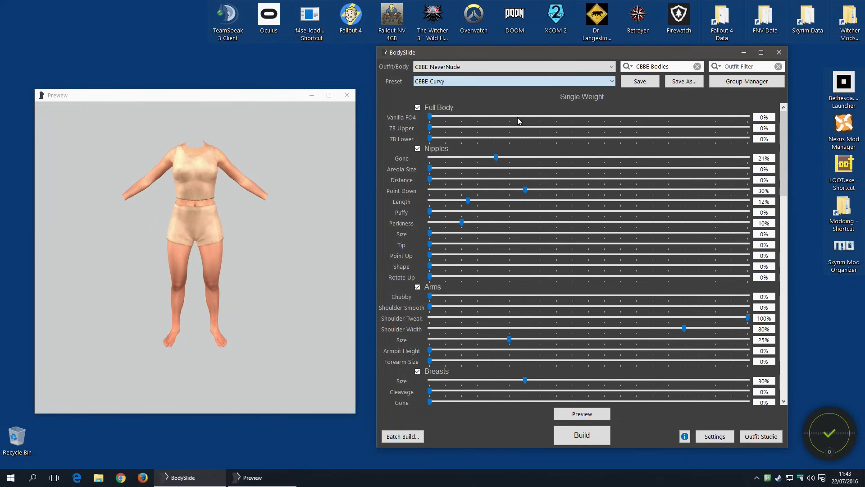
pyautogui.moveTo(184, 223)
pyautogui.mouseDown()
pyautogui.moveTo(261, 223)
pyautogui.moveTo(180, 223)
pyautogui.moveTo(188, 226)
pyautogui.mouseUp()
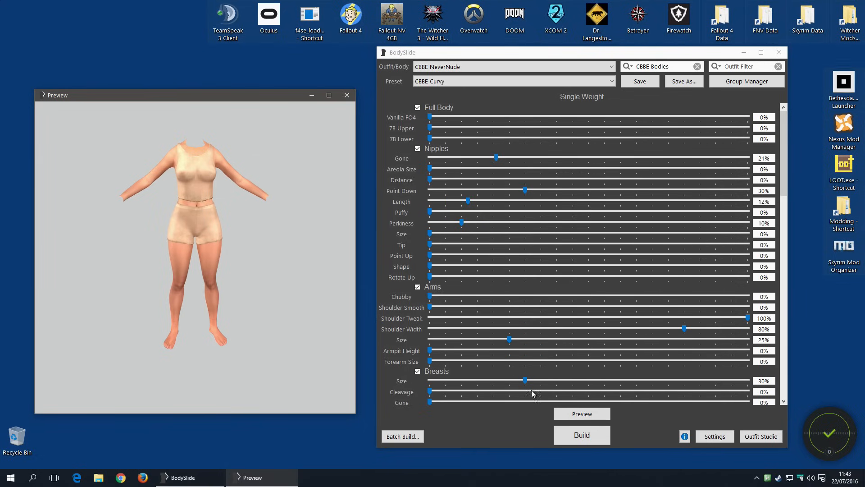
pyautogui.click(583, 436)
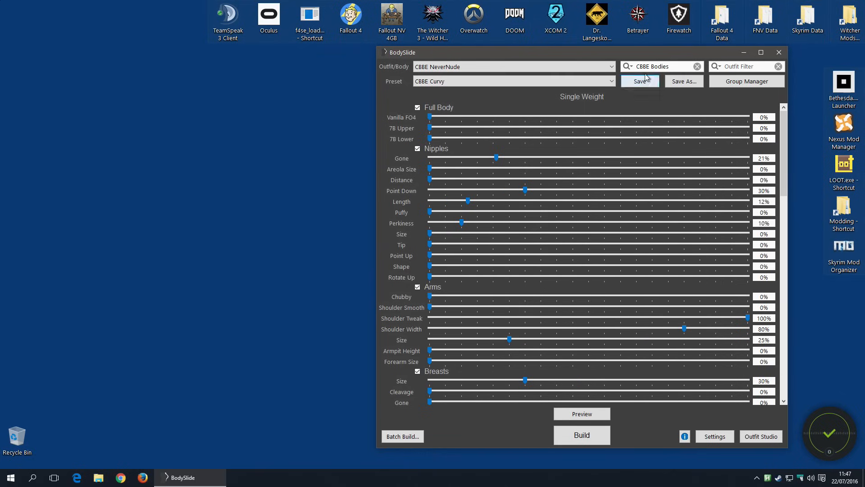
# Remove the CBBE Bodies group from the group filter
pyautogui.click(627, 66)
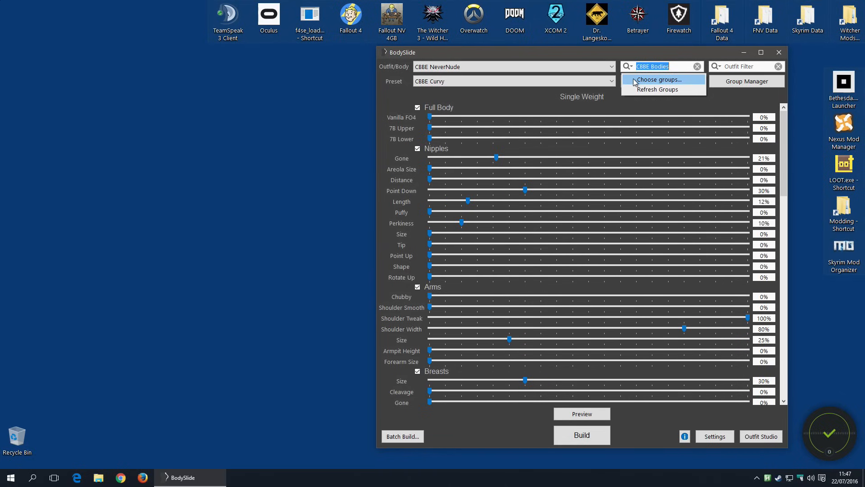
pyautogui.click(634, 80)
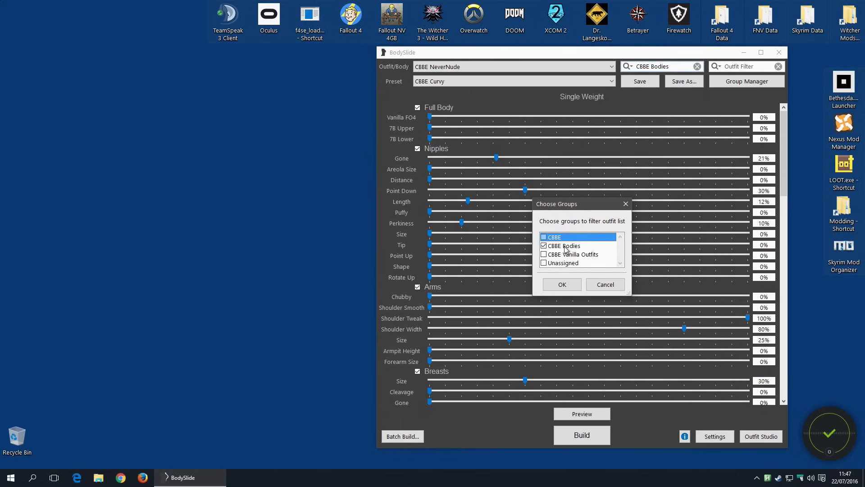
pyautogui.click(560, 284)
# Filter the outfits by "vault" and choose CBBE Vanilla - Vault 111 Suit in place of the NeverNude body
pyautogui.click(741, 65)
pyautogui.write('vault')
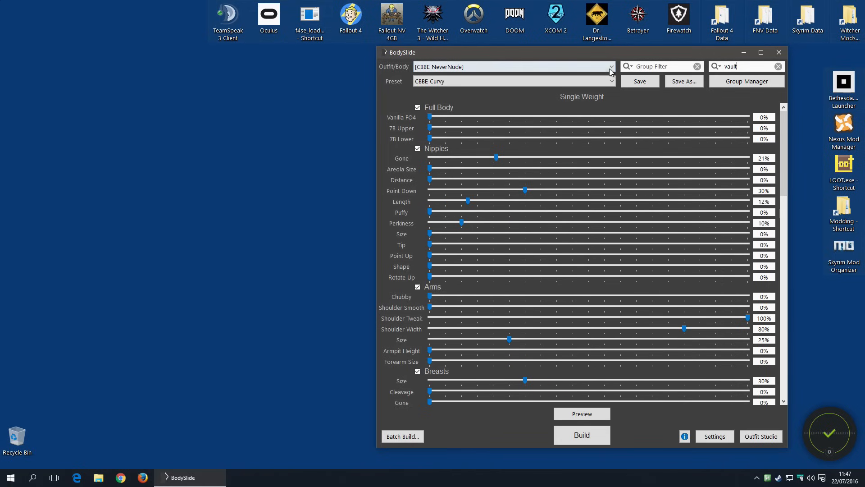
pyautogui.click(586, 66)
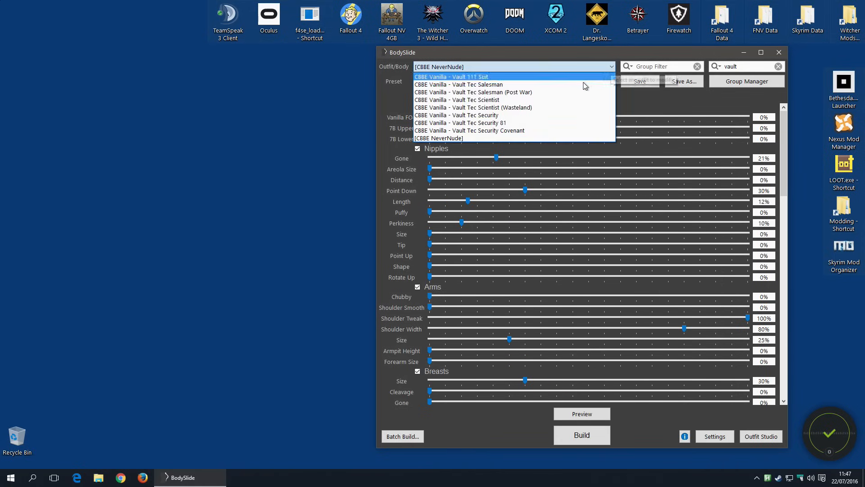
pyautogui.click(504, 77)
# Preview the Vault 111 suit with the CBBE Curvy preset beside the slider window
pyautogui.click(582, 414)
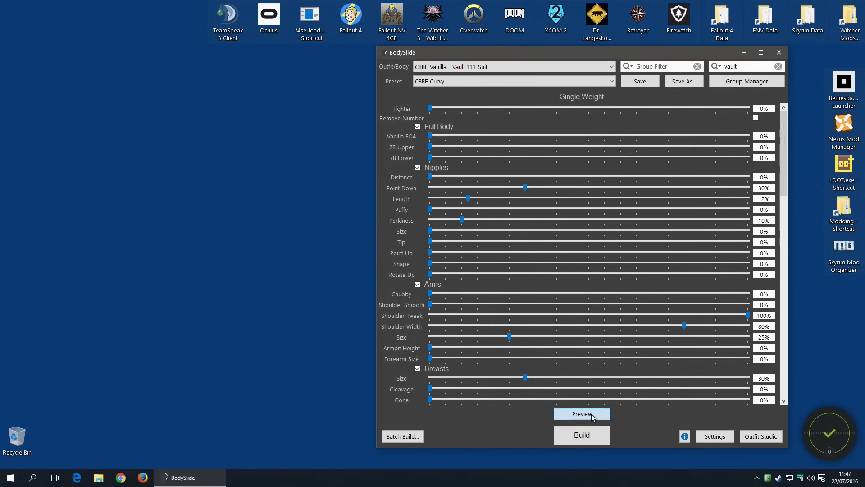
pyautogui.moveTo(217, 17); pyautogui.dragTo(234, 84)
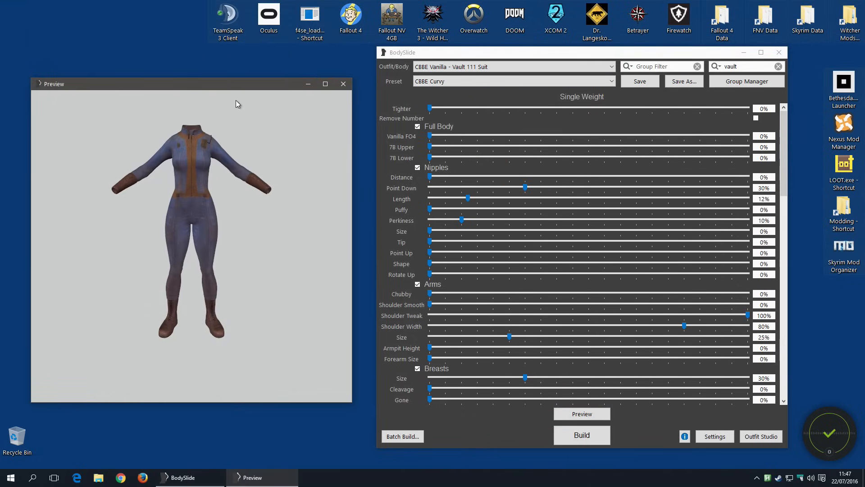
pyautogui.moveTo(212, 190)
pyautogui.mouseDown()
pyautogui.moveTo(164, 193)
pyautogui.moveTo(222, 193)
pyautogui.mouseUp()
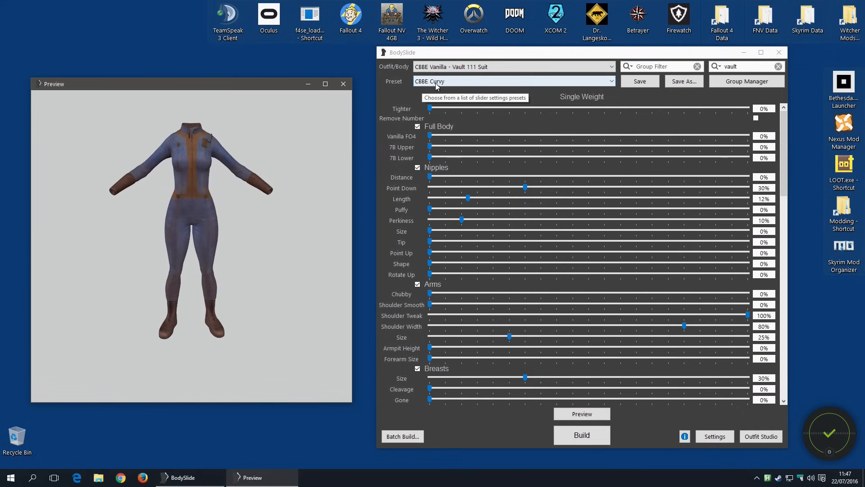
# Apply the CBBE Curvy (Outfit) preset to the Vault 111 suit, comparing it with CBBE Curvy from an angle in the preview
pyautogui.click(612, 83)
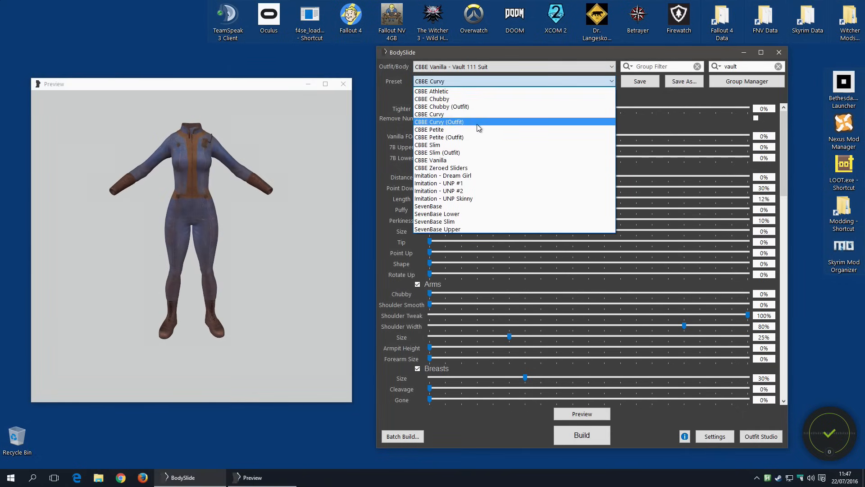
pyautogui.click(470, 123)
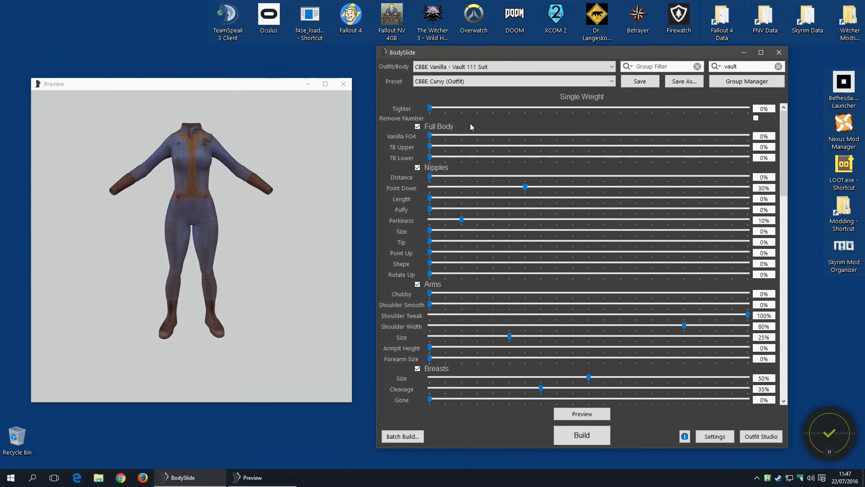
pyautogui.click(613, 82)
pyautogui.click(569, 113)
pyautogui.click(612, 82)
pyautogui.click(565, 121)
pyautogui.moveTo(201, 201)
pyautogui.mouseDown()
pyautogui.moveTo(259, 199)
pyautogui.moveTo(187, 203)
pyautogui.moveTo(191, 192)
pyautogui.mouseUp()
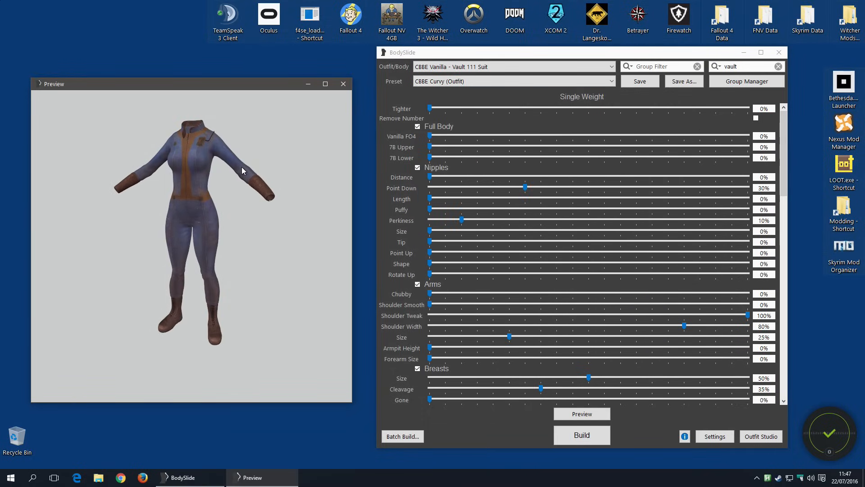
# Switch the suit's preset to CBBE Curvy and back to CBBE Curvy (Outfit) to compare the two variants again
pyautogui.click(613, 81)
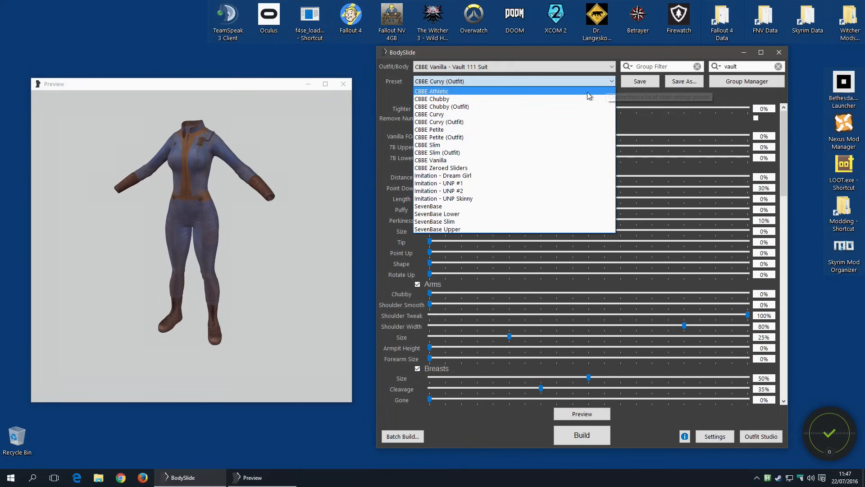
pyautogui.click(543, 116)
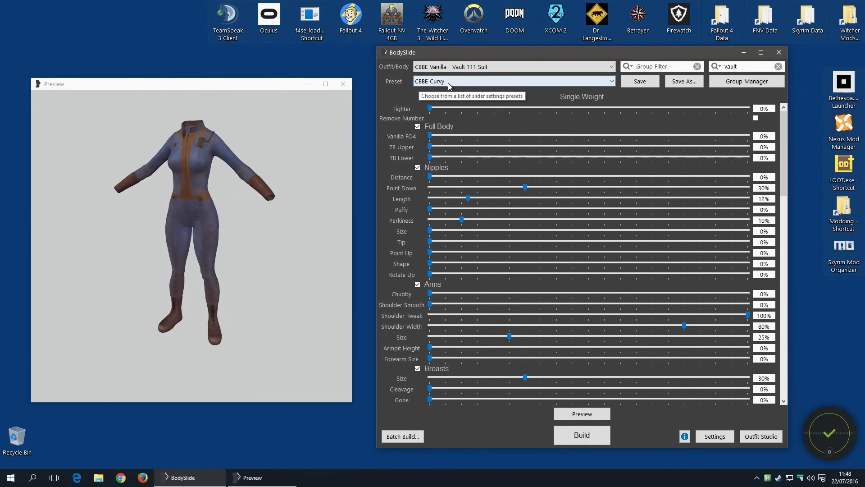
pyautogui.click(606, 82)
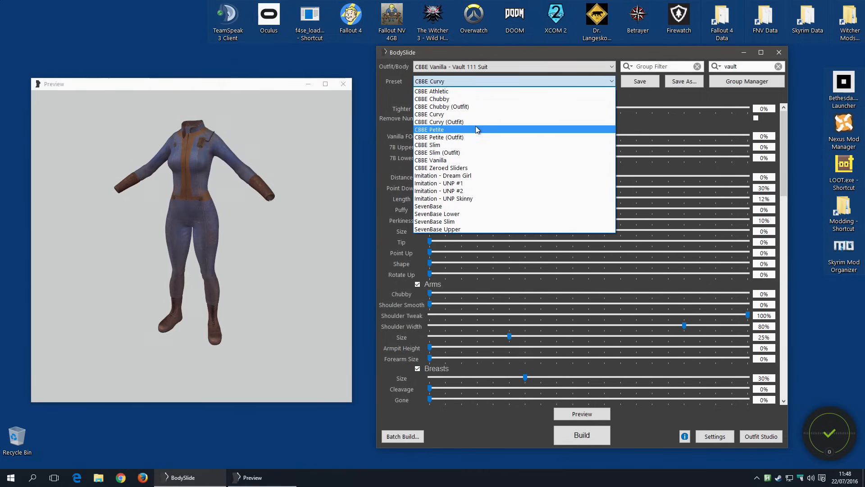
pyautogui.click(475, 122)
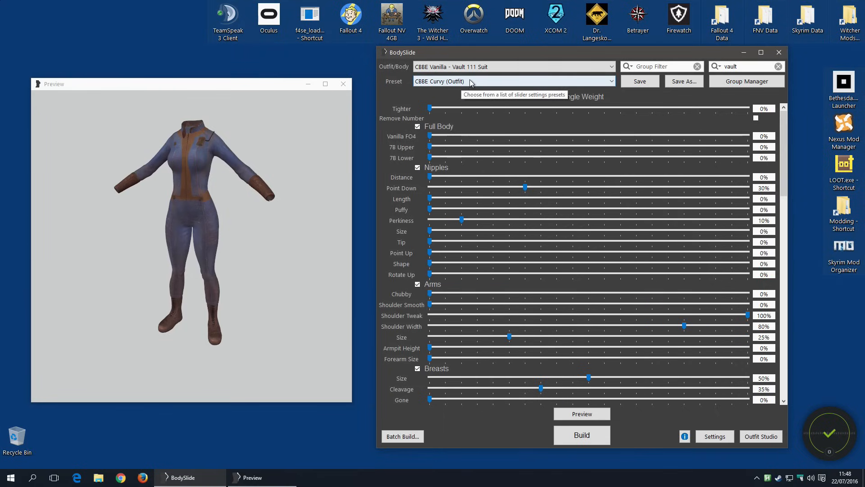
pyautogui.moveTo(188, 210); pyautogui.dragTo(204, 192)
pyautogui.click(606, 82)
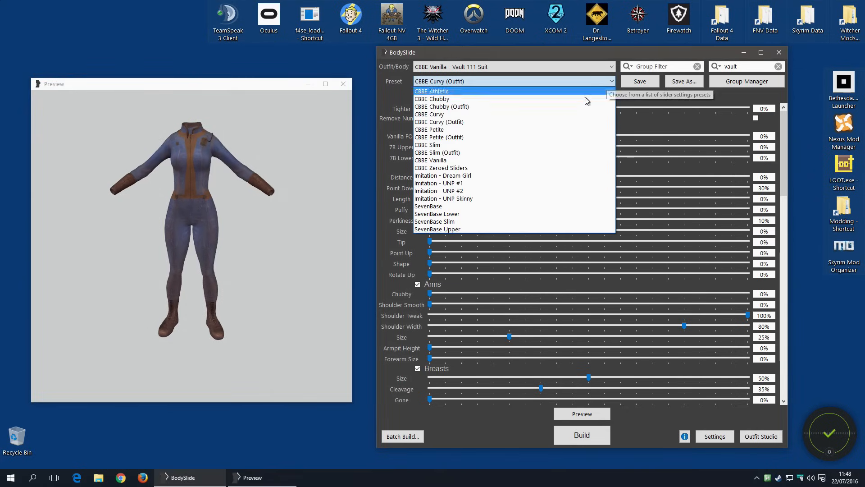
pyautogui.press('Escape')
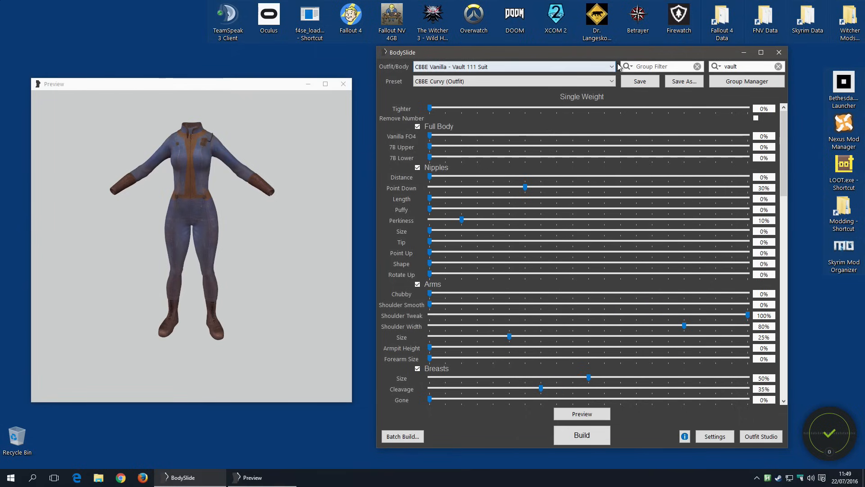
# Close the suit preview and clear the "vault" outfit filter
pyautogui.click(343, 84)
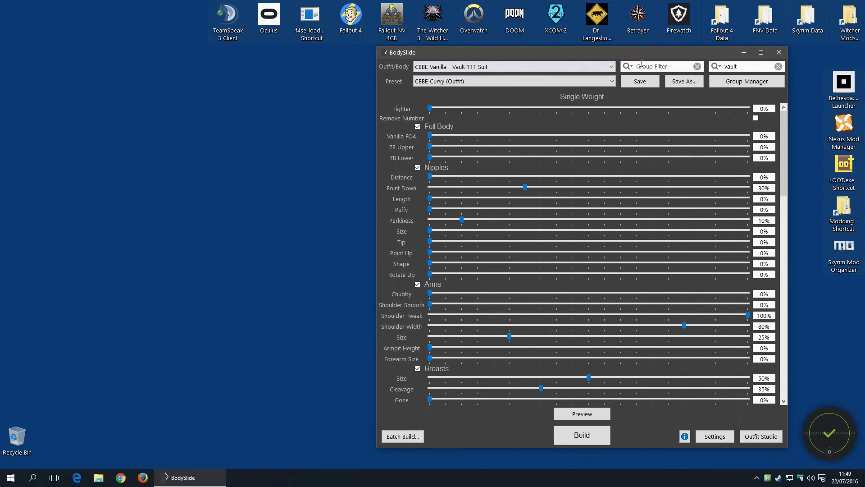
pyautogui.doubleClick(751, 66)
pyautogui.press('BackSpace')
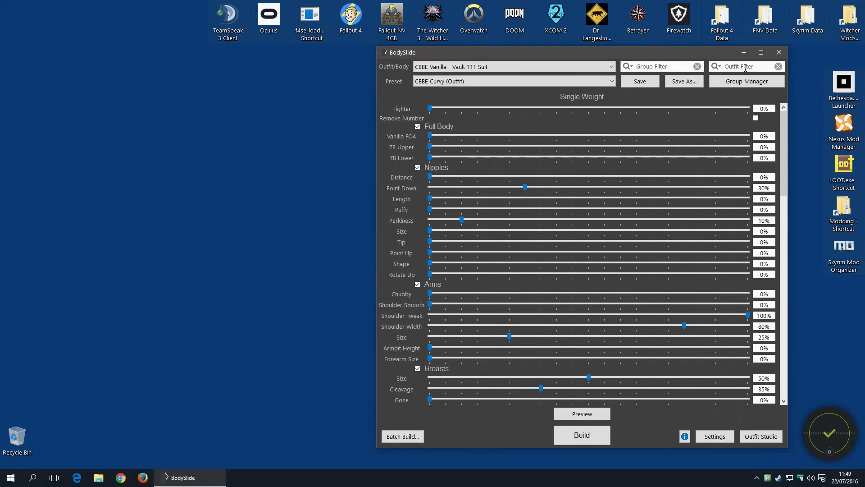
# Filter the outfit list by the CBBE Vanilla Outfits group and look through the outfits it offers
pyautogui.click(630, 67)
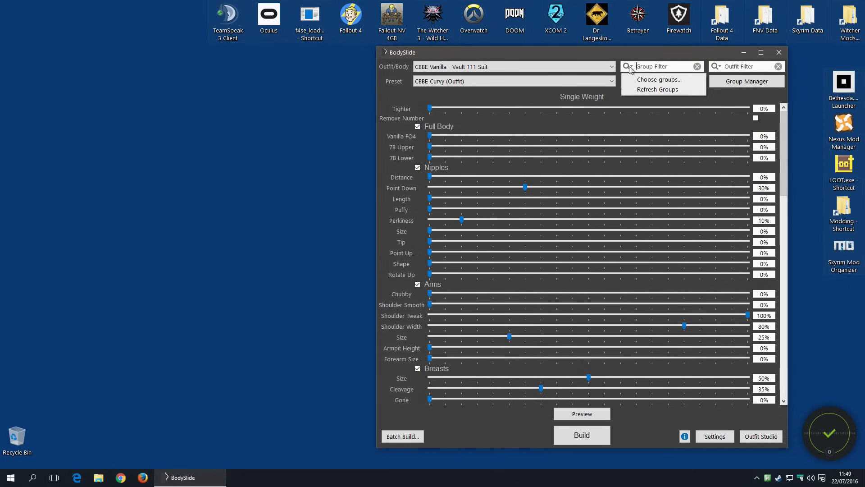
pyautogui.click(659, 79)
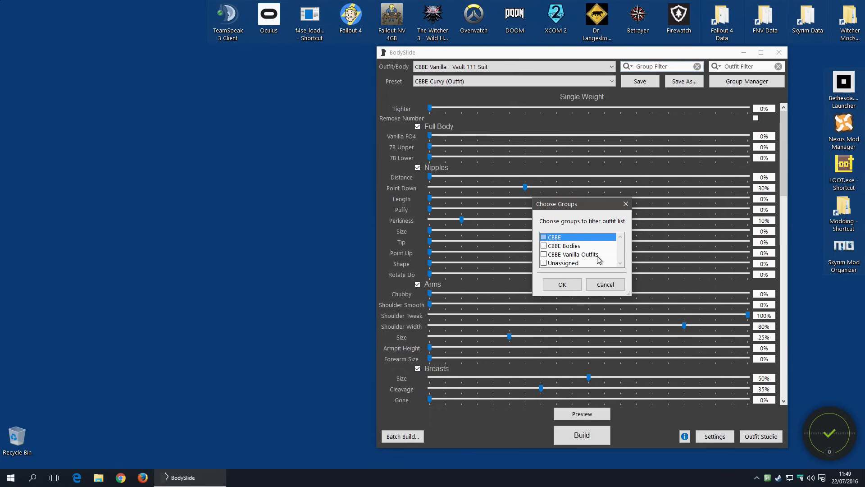
pyautogui.click(544, 254)
pyautogui.click(562, 284)
pyautogui.click(586, 66)
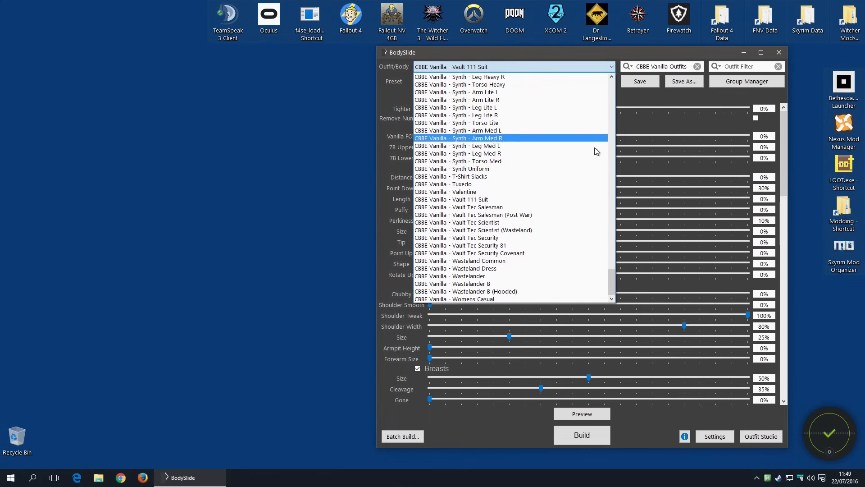
pyautogui.moveTo(612, 281); pyautogui.dragTo(616, 94)
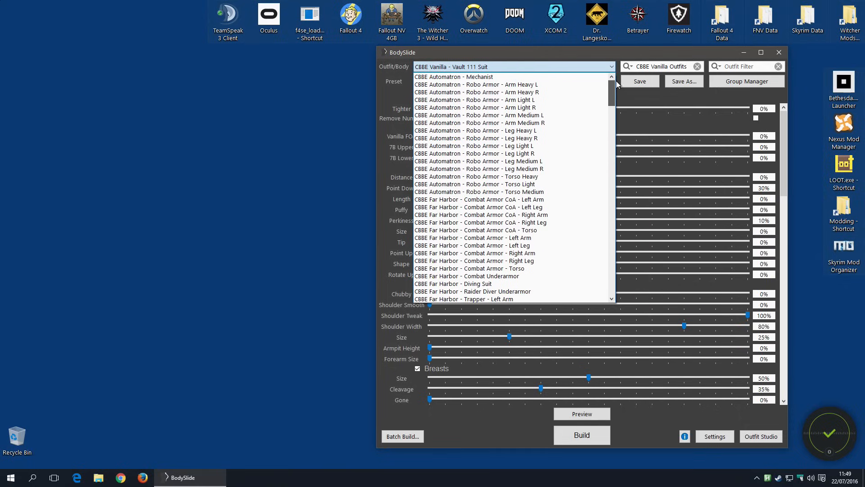
pyautogui.click(598, 55)
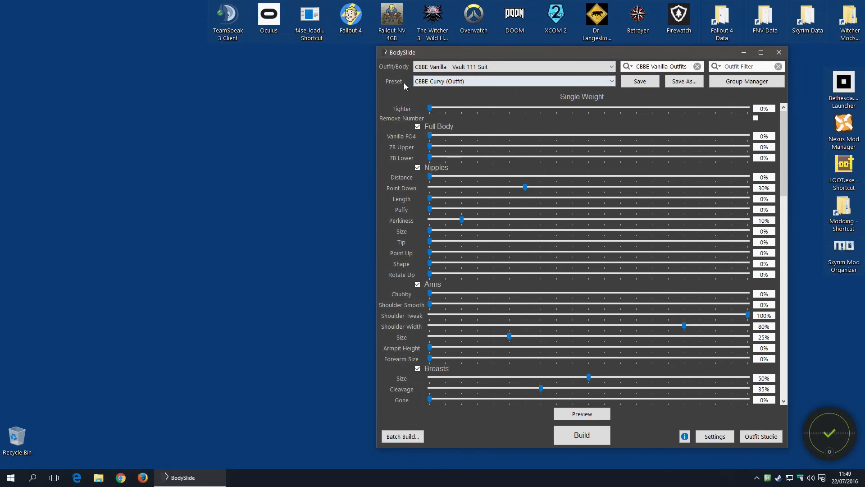
# Review the enlarged batch build list and build all CBBE Vanilla Outfits with the CBBE Curvy (Outfit) preset, keeping every outfit selected
pyautogui.click(403, 437)
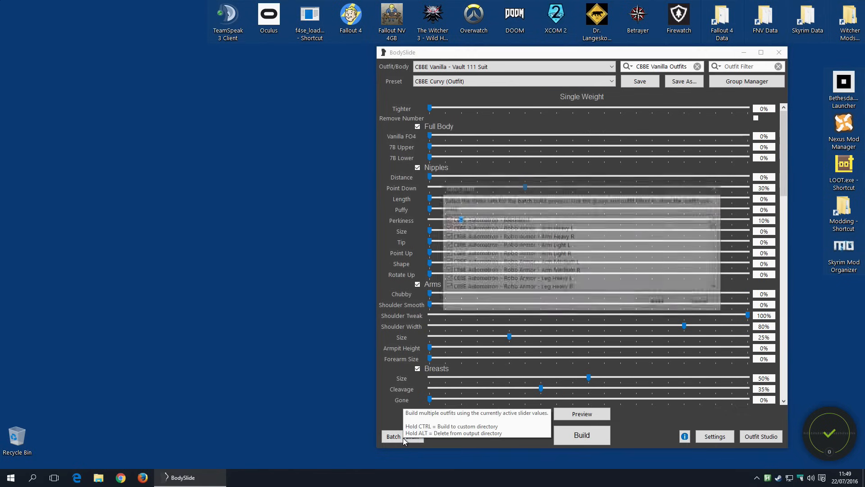
pyautogui.moveTo(556, 188); pyautogui.dragTo(187, 98)
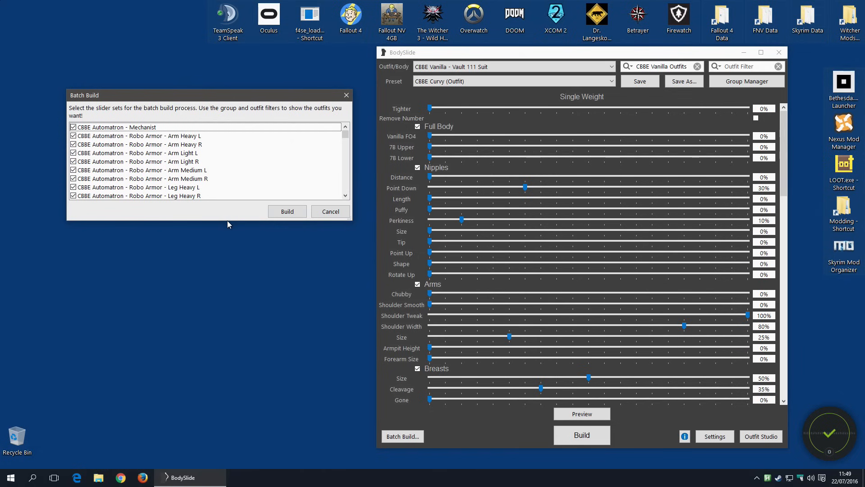
pyautogui.moveTo(350, 221); pyautogui.dragTo(351, 417)
pyautogui.scroll(-20, 167, 155)
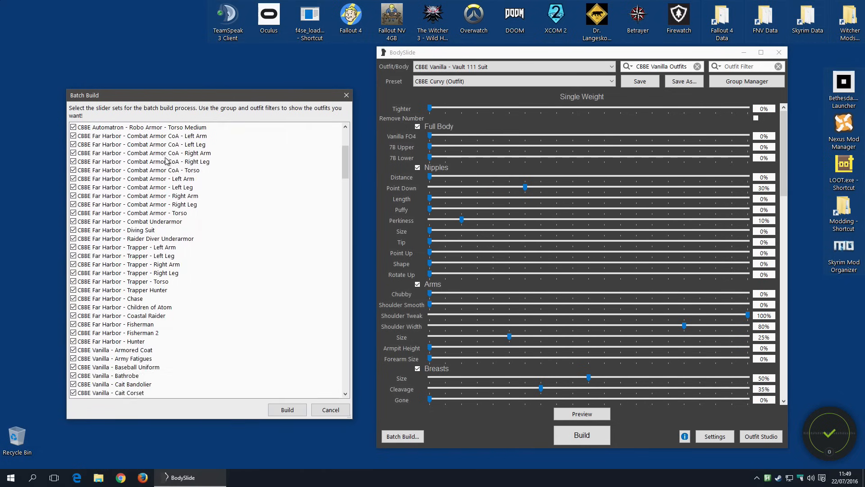
pyautogui.scroll(-20, 175, 195)
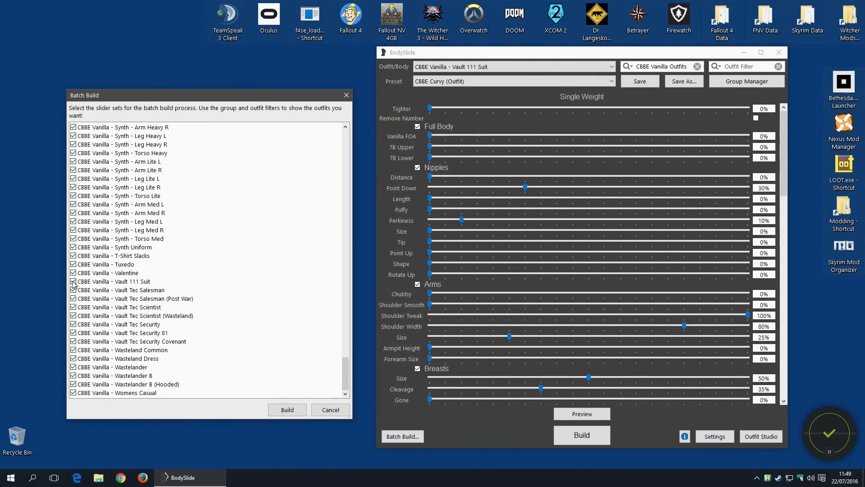
pyautogui.click(73, 273)
pyautogui.click(74, 273)
pyautogui.scroll(20, 150, 276)
pyautogui.scroll(20, 150, 276)
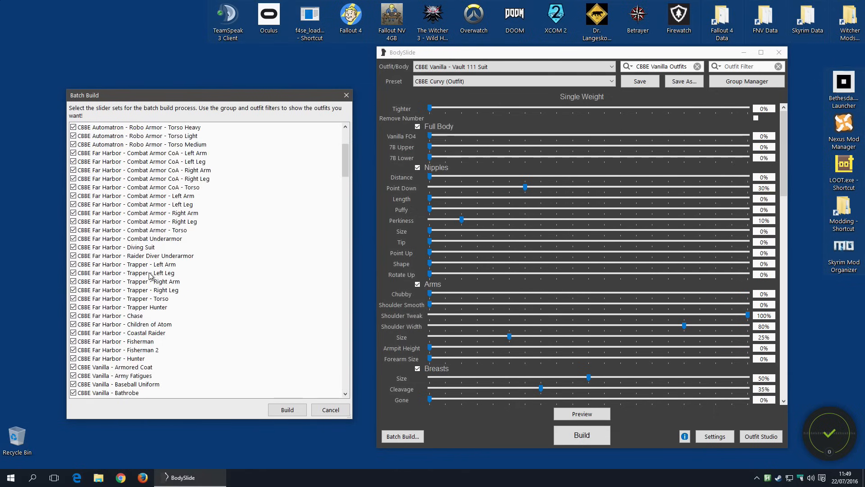
pyautogui.click(283, 411)
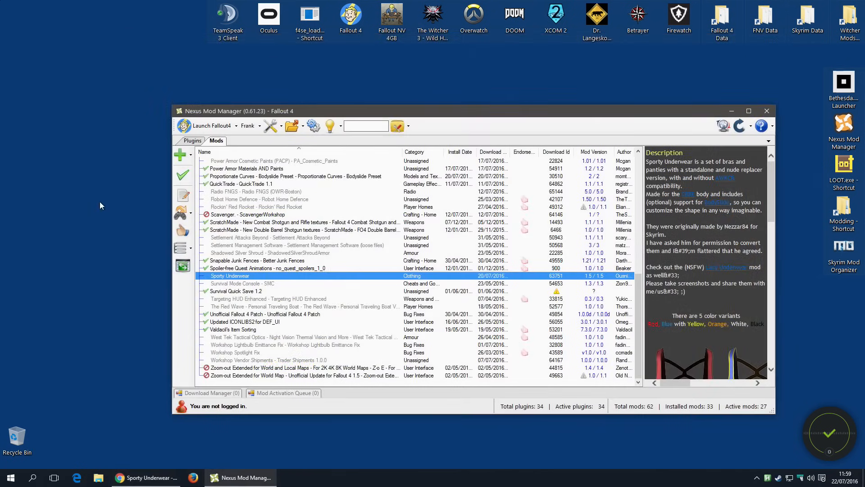
# In Nexus Mod Manager, install Sporty Underwear with Regular Plugin and Nude Replacer - White, allowing it to overwrite the conflicting mod's files
pyautogui.click(183, 178)
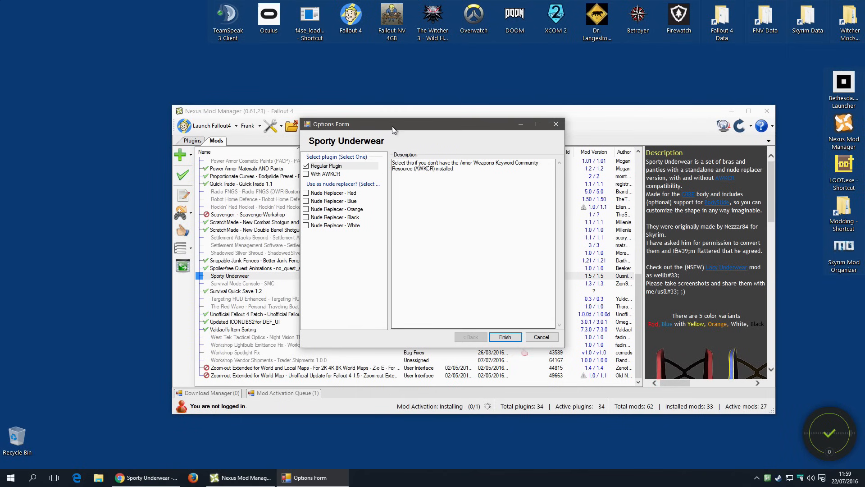
pyautogui.moveTo(393, 125); pyautogui.dragTo(391, 87)
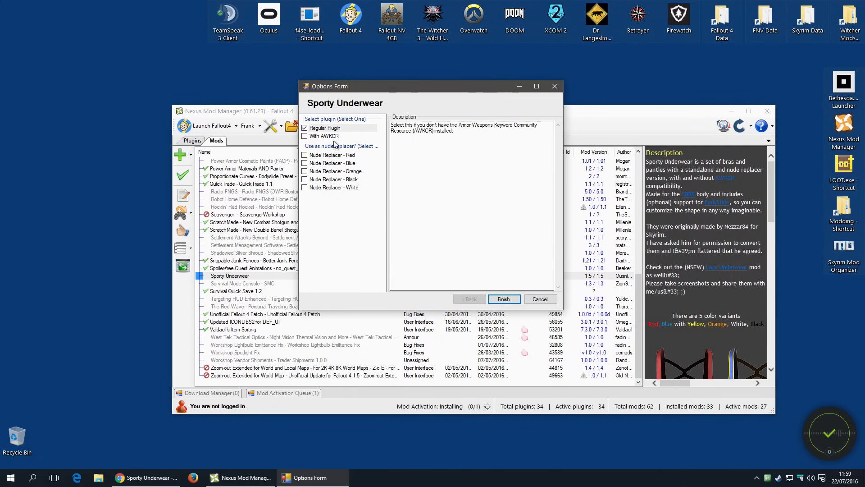
pyautogui.click(304, 189)
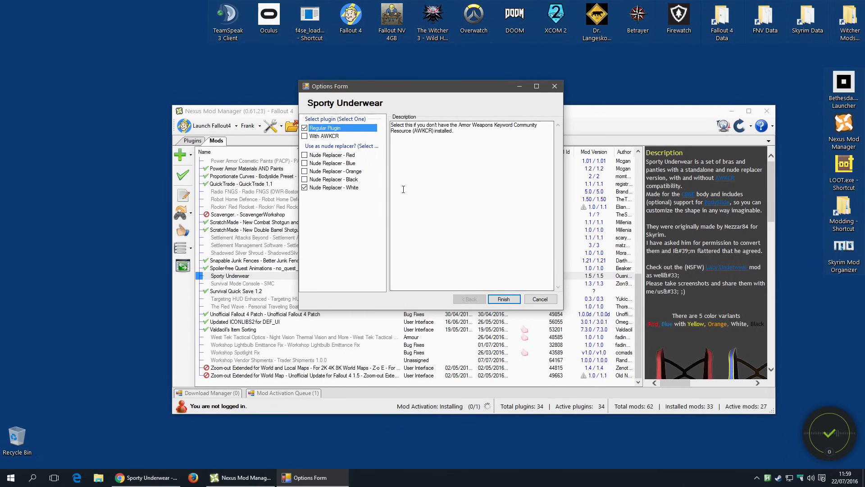
pyautogui.click(501, 300)
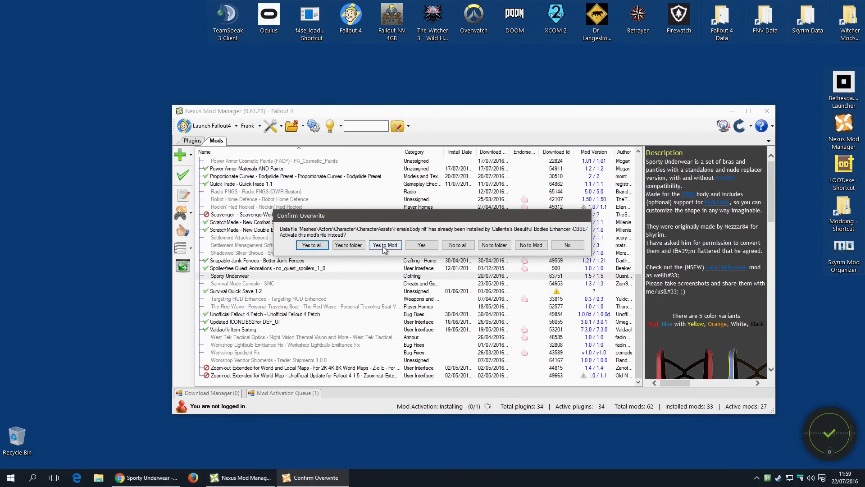
pyautogui.click(384, 245)
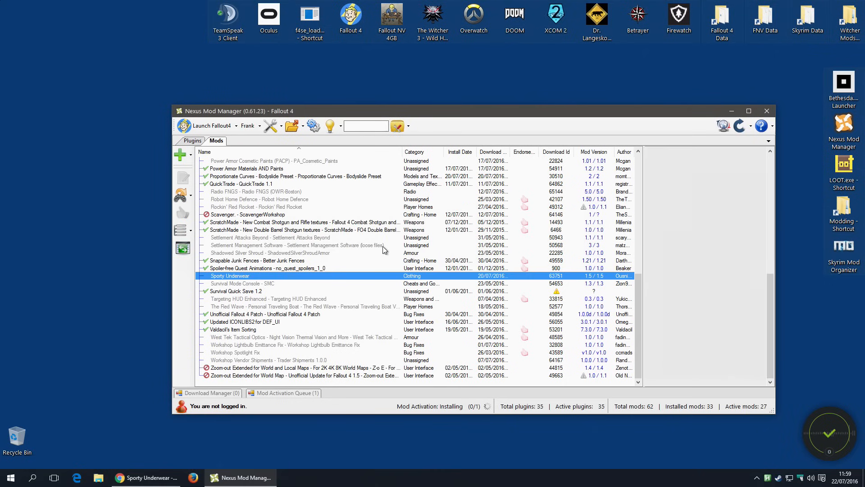
# Launch BodySlide from the mod manager, filter by the Sporty Underwear group and view its outfits
pyautogui.click(408, 127)
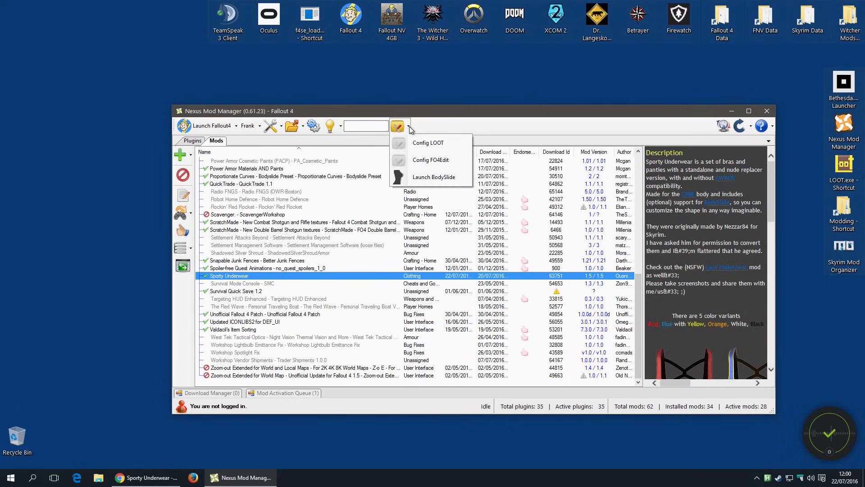
pyautogui.click(433, 177)
pyautogui.click(628, 67)
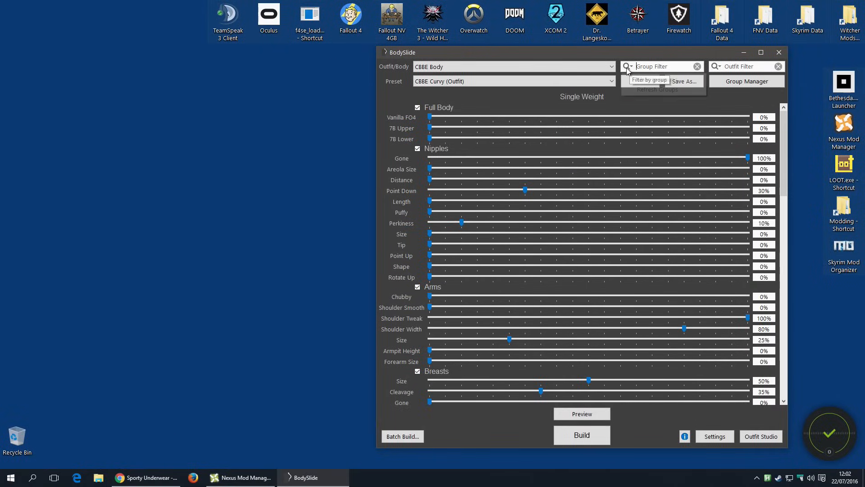
pyautogui.click(644, 80)
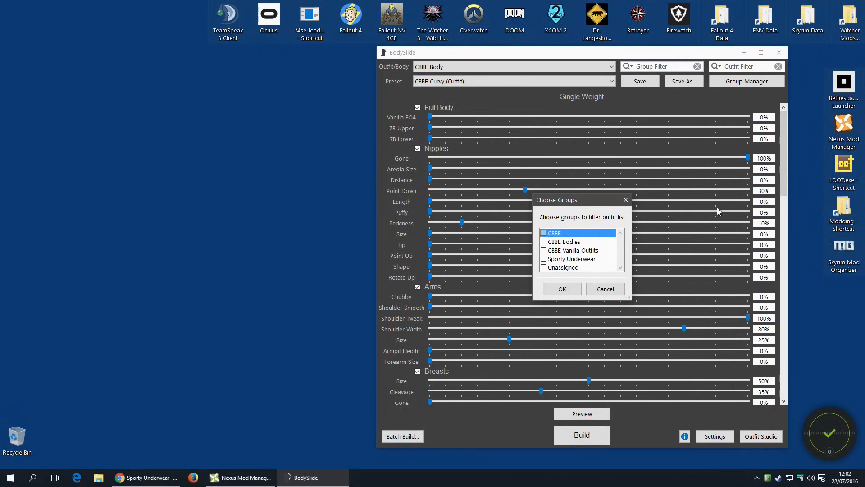
pyautogui.click(544, 259)
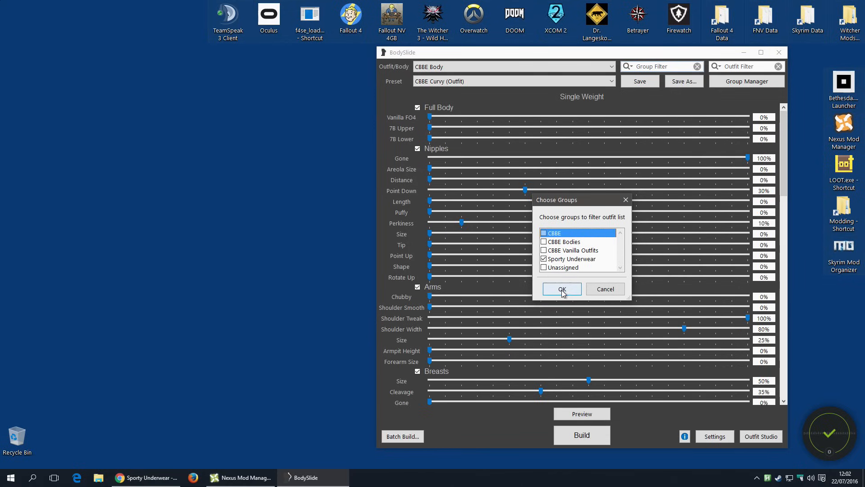
pyautogui.click(562, 290)
pyautogui.click(489, 66)
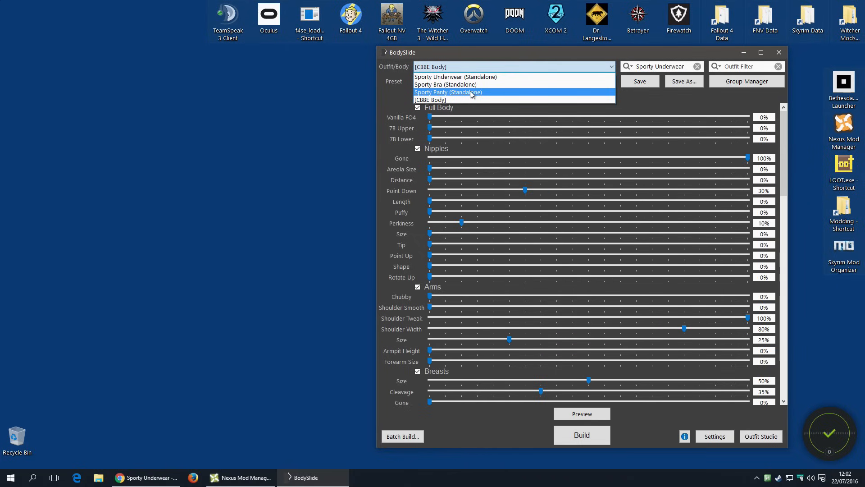
# Remove the Sporty Underwear group from the group filter
pyautogui.click(630, 68)
pyautogui.click(630, 68)
pyautogui.click(637, 80)
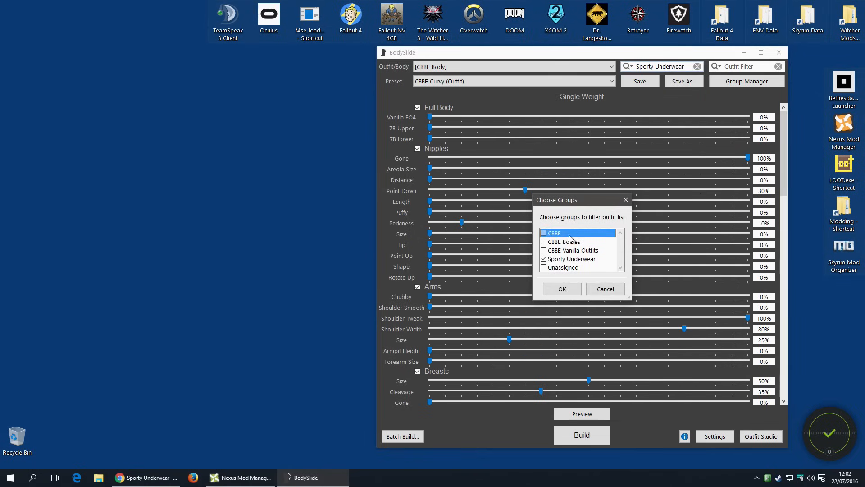
pyautogui.click(544, 264)
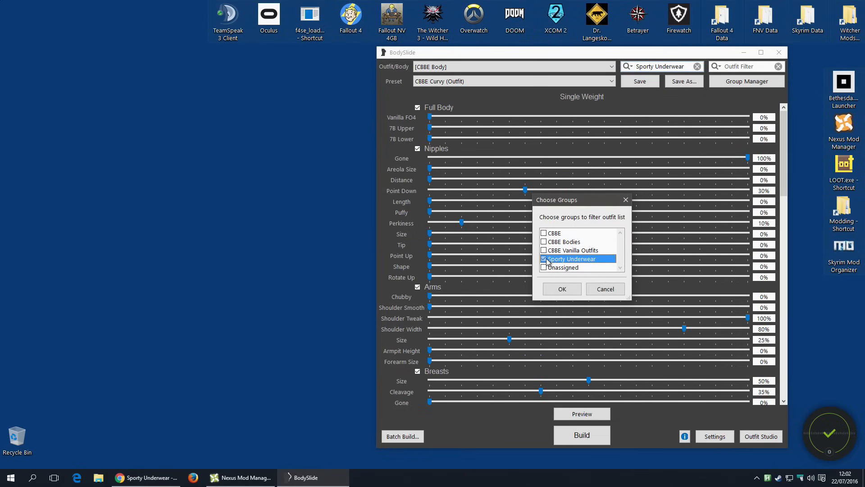
pyautogui.click(562, 289)
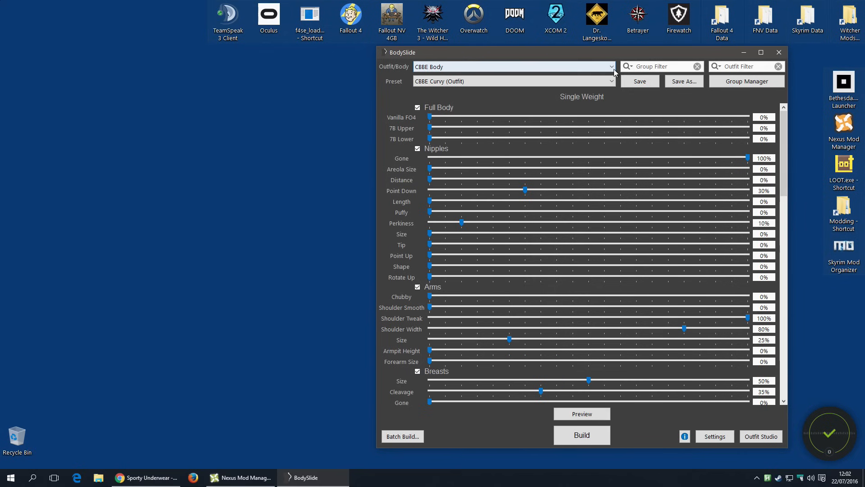
# Select the Sporty Underwear (Nude Replacer - White) body, preview it with the CBBE Curvy (Outfit) preset and build it
pyautogui.click(613, 68)
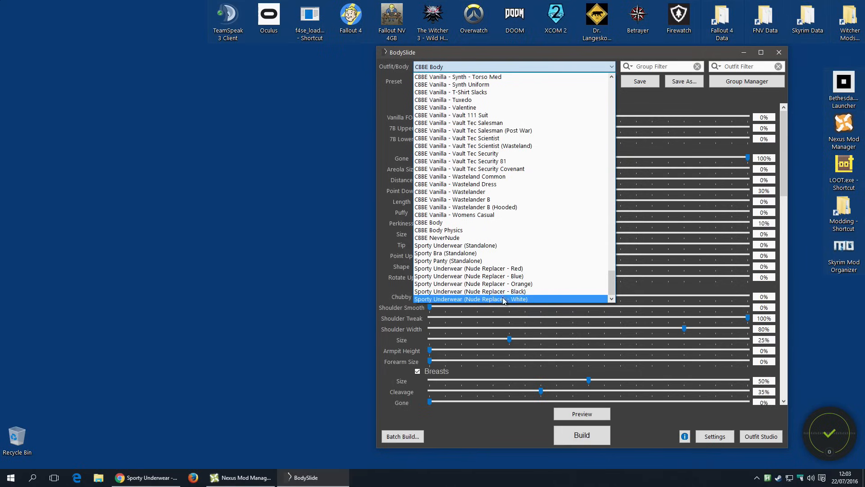
pyautogui.click(537, 297)
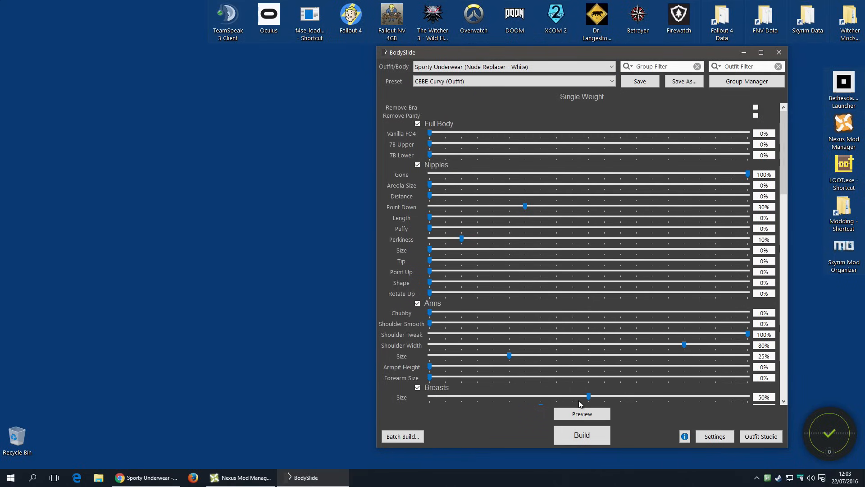
pyautogui.click(581, 414)
pyautogui.moveTo(231, 206)
pyautogui.mouseDown()
pyautogui.moveTo(365, 211)
pyautogui.moveTo(194, 214)
pyautogui.moveTo(244, 211)
pyautogui.mouseUp()
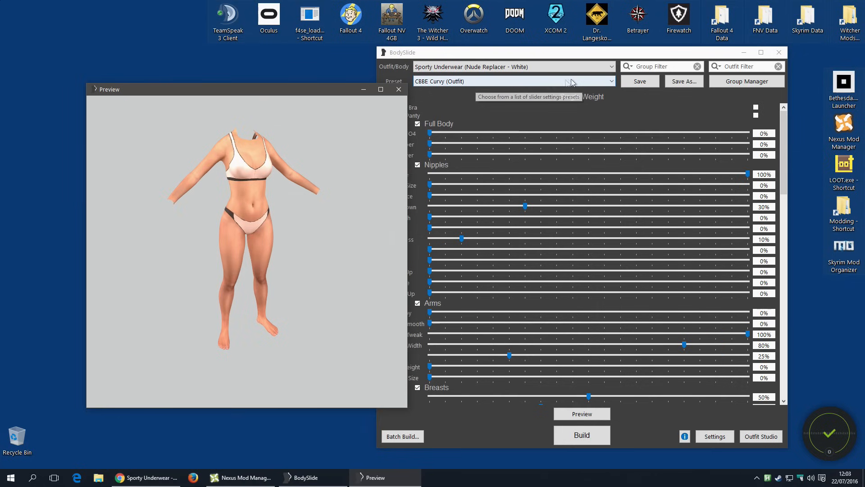
pyautogui.click(577, 437)
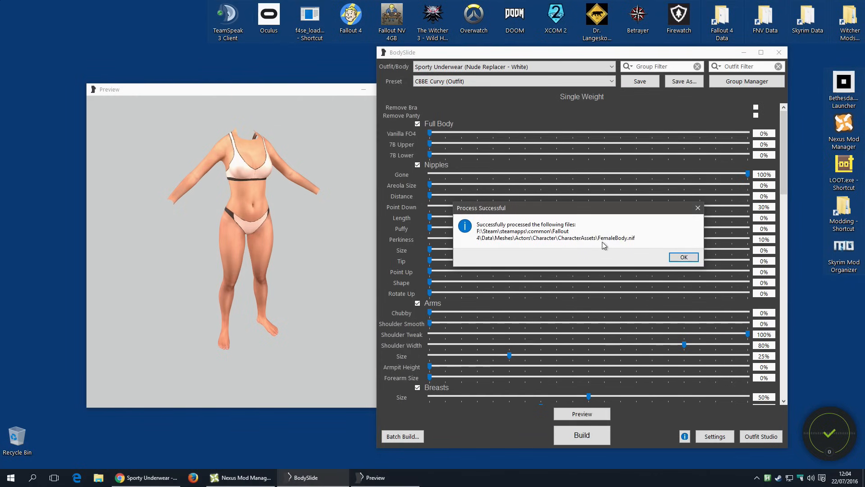
pyautogui.click(682, 258)
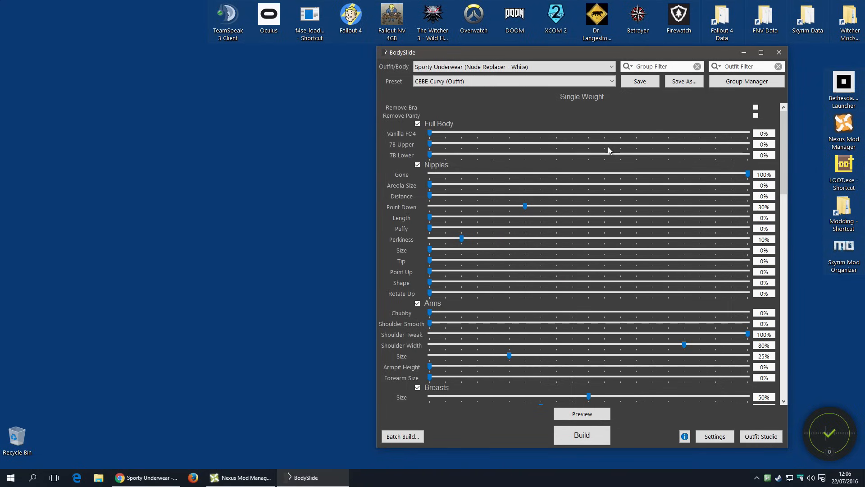
# Filter the outfits by the Sporty Underwear group and batch build its standalone underwear, bra and panty sets
pyautogui.click(627, 66)
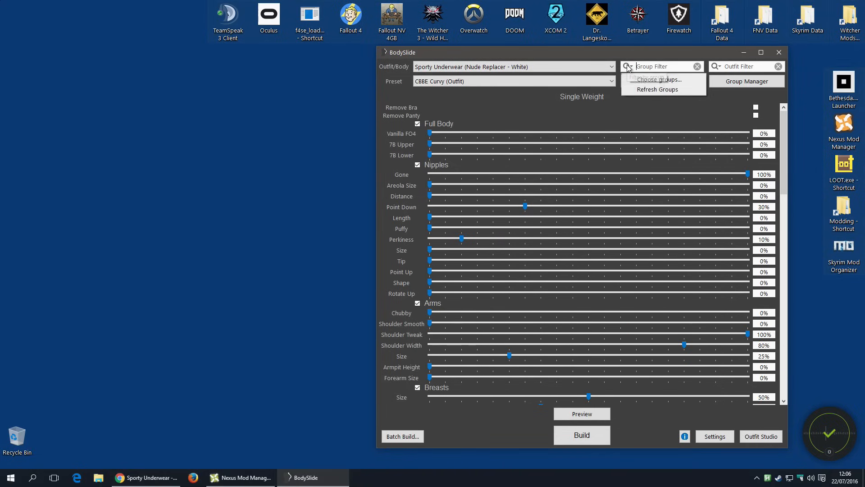
pyautogui.click(651, 80)
pyautogui.click(545, 260)
pyautogui.click(562, 289)
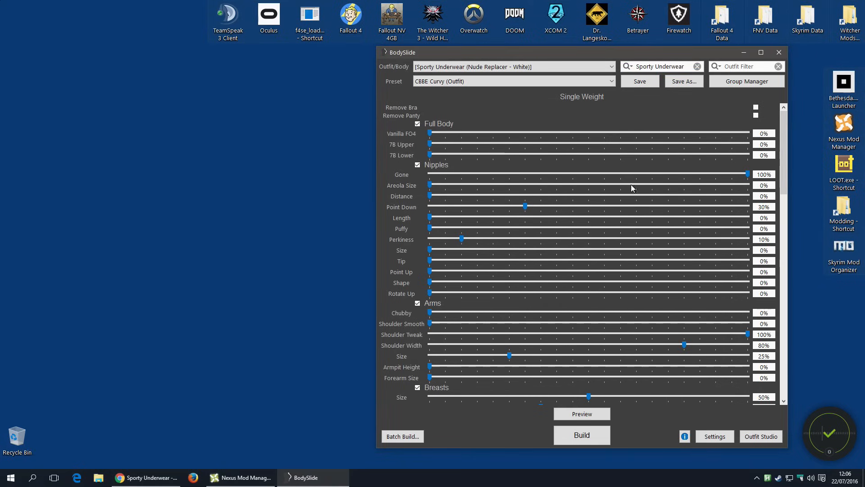
pyautogui.click(611, 66)
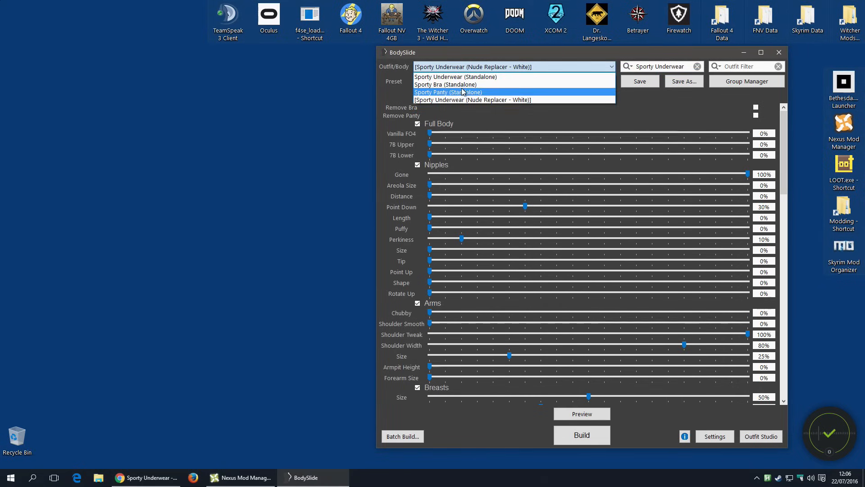
pyautogui.click(610, 53)
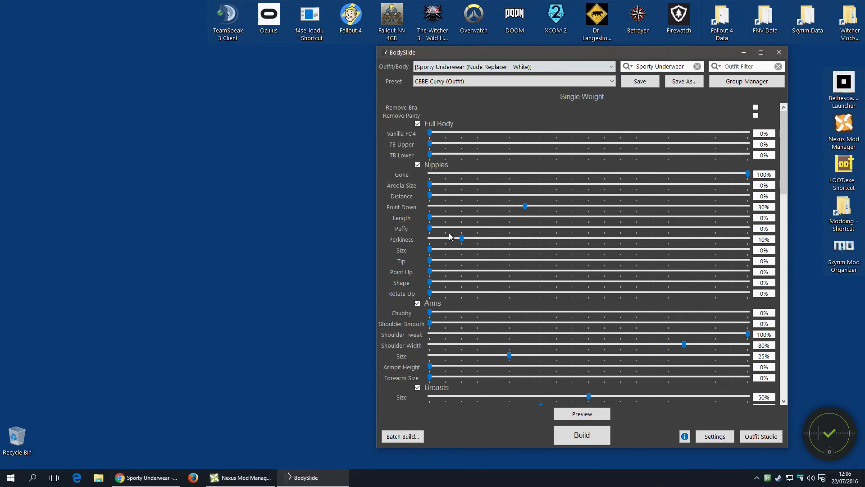
pyautogui.click(408, 435)
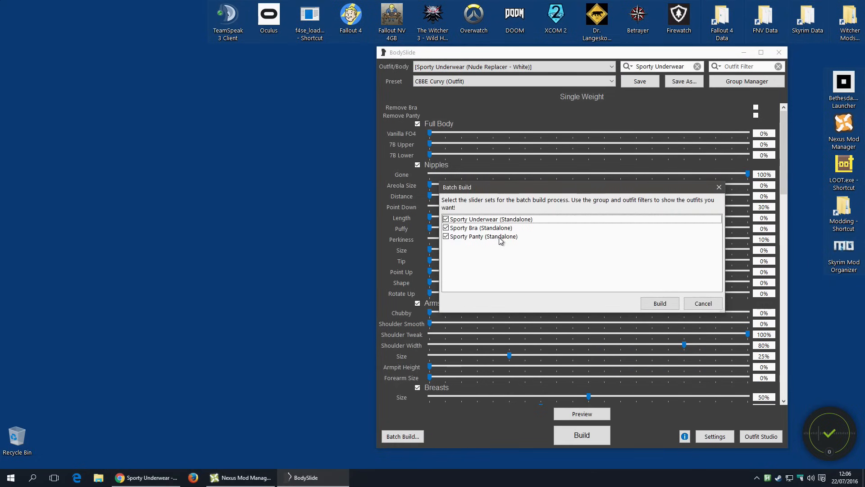
pyautogui.click(663, 306)
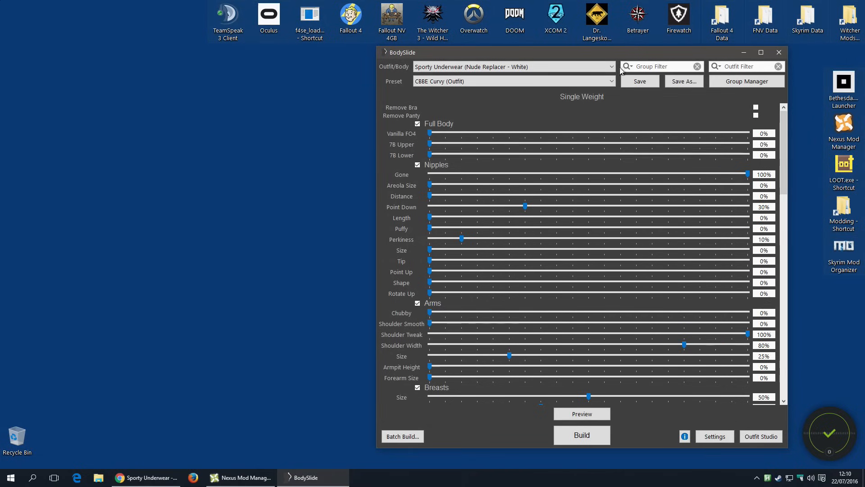
# Choose the CBBE Athletic preset and filter the outfits by the CBBE Vanilla Outfits and Sporty Underwear groups
pyautogui.click(452, 83)
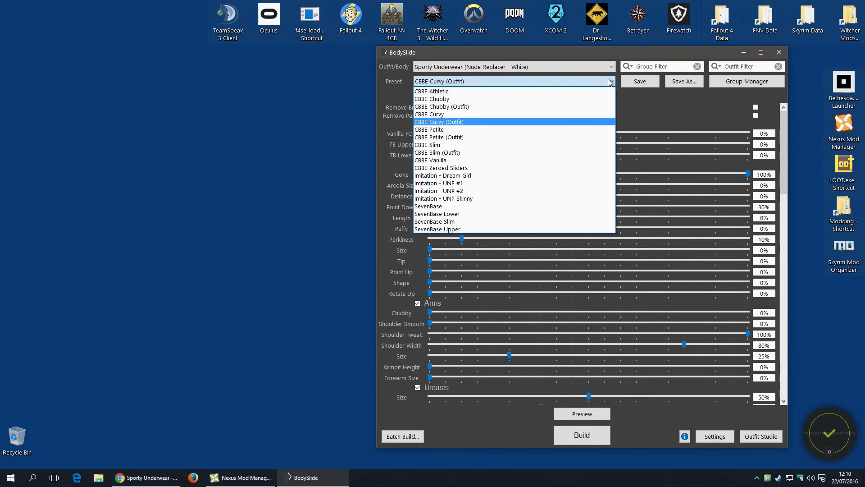
pyautogui.click(497, 92)
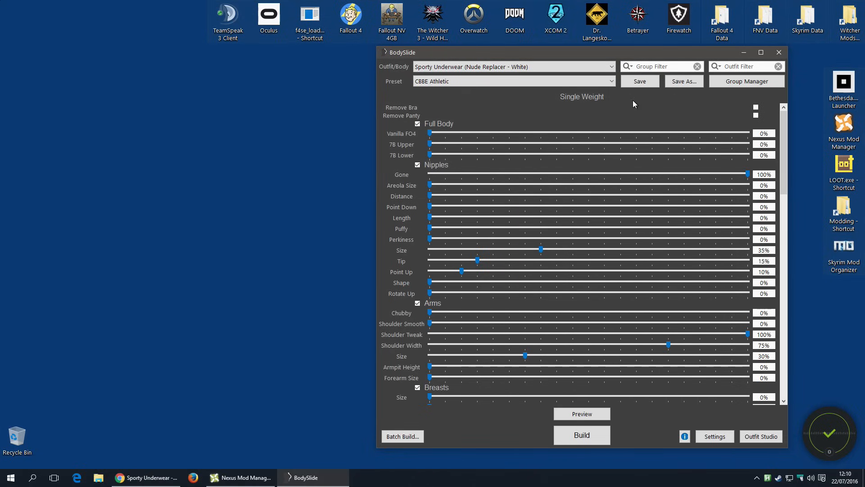
pyautogui.click(626, 67)
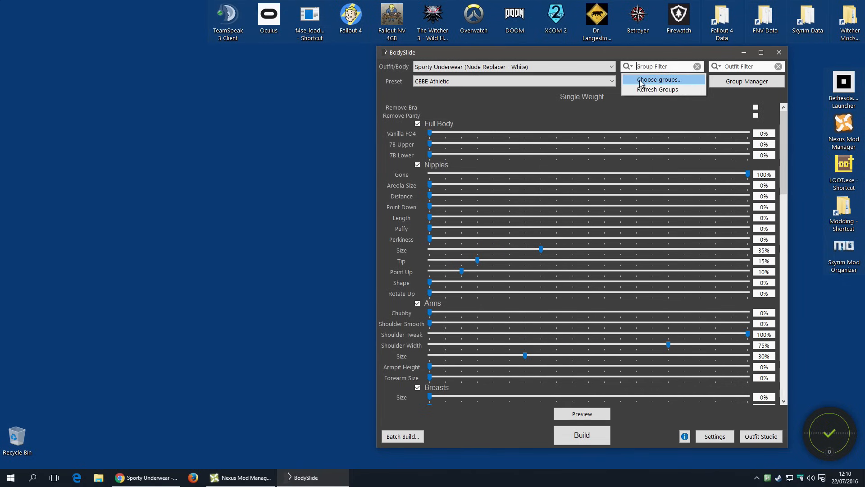
pyautogui.click(659, 79)
pyautogui.click(544, 250)
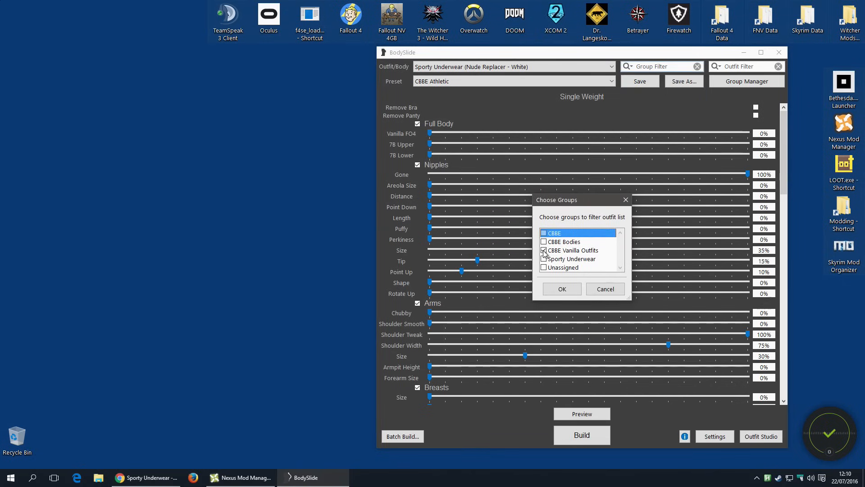
pyautogui.click(543, 259)
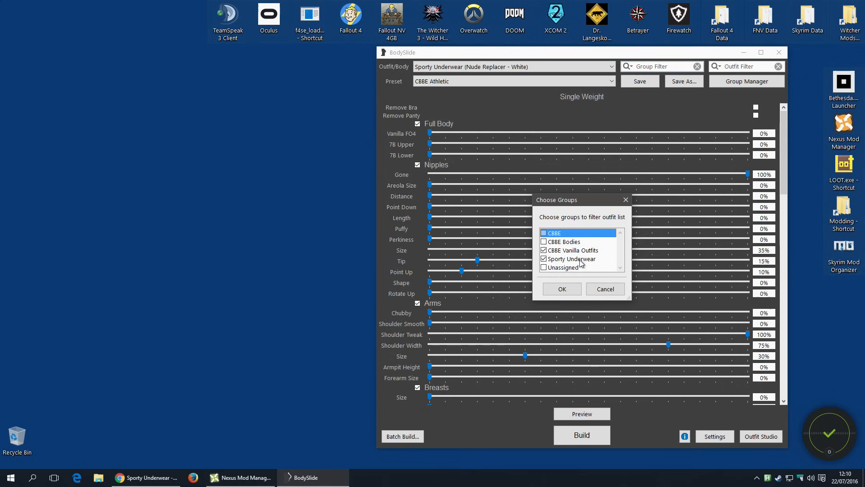
pyautogui.click(562, 289)
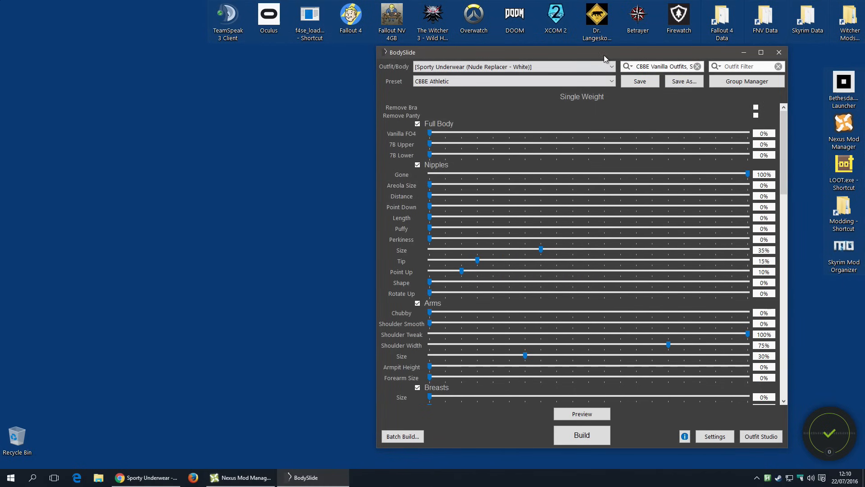
# Look through the filtered outfits, then open the batch build list and enlarge it to review the selected outfits
pyautogui.click(611, 67)
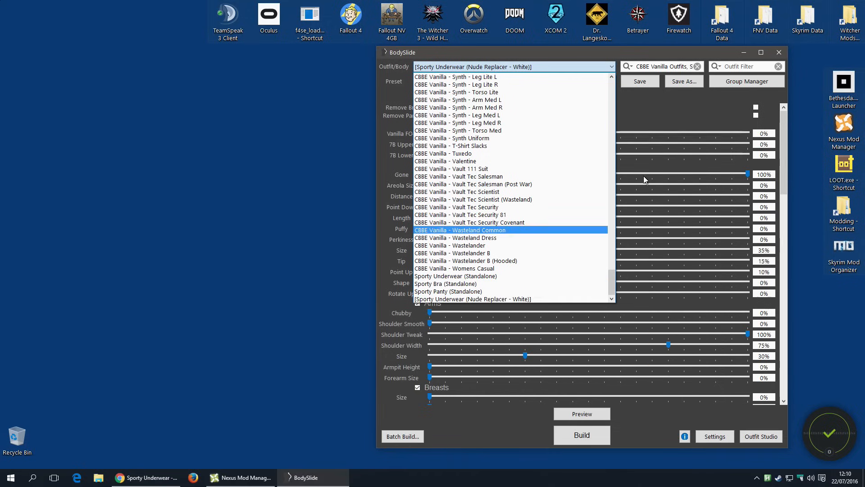
pyautogui.click(656, 120)
pyautogui.click(403, 436)
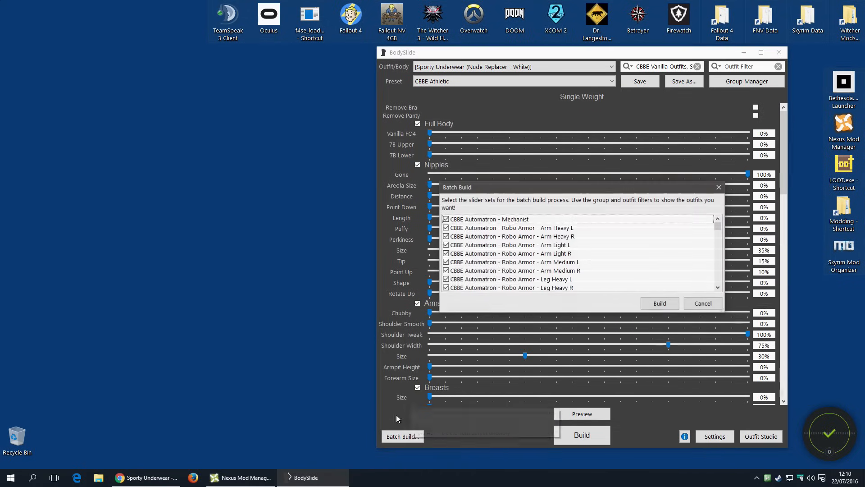
pyautogui.moveTo(554, 190); pyautogui.dragTo(221, 33)
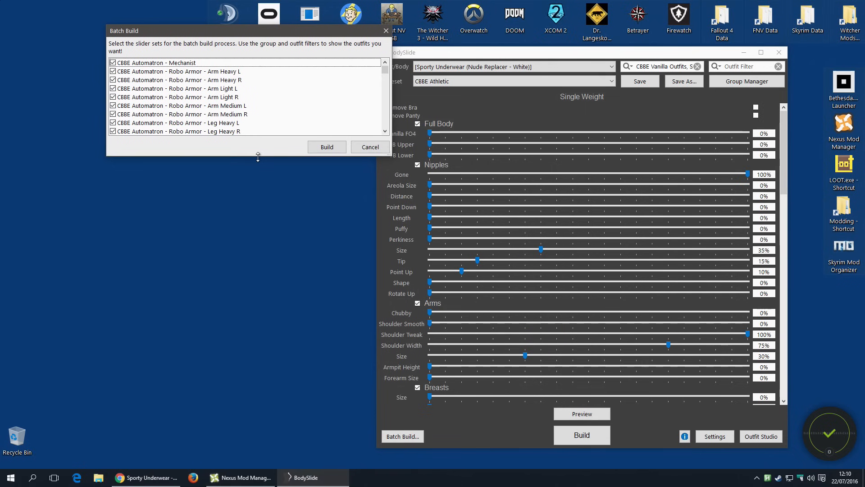
pyautogui.moveTo(258, 156); pyautogui.dragTo(252, 442)
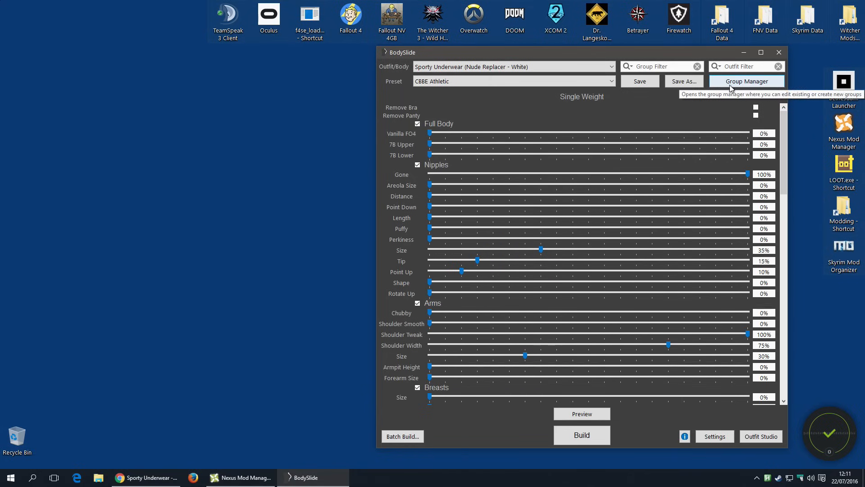
# Open the Group Manager, enlarge it and add a new group named All My Outfits
pyautogui.click(746, 81)
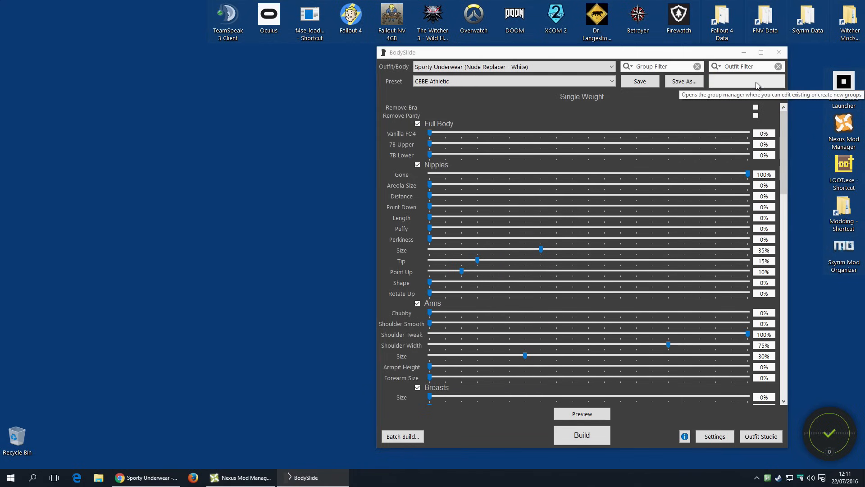
pyautogui.moveTo(580, 140); pyautogui.dragTo(189, 49)
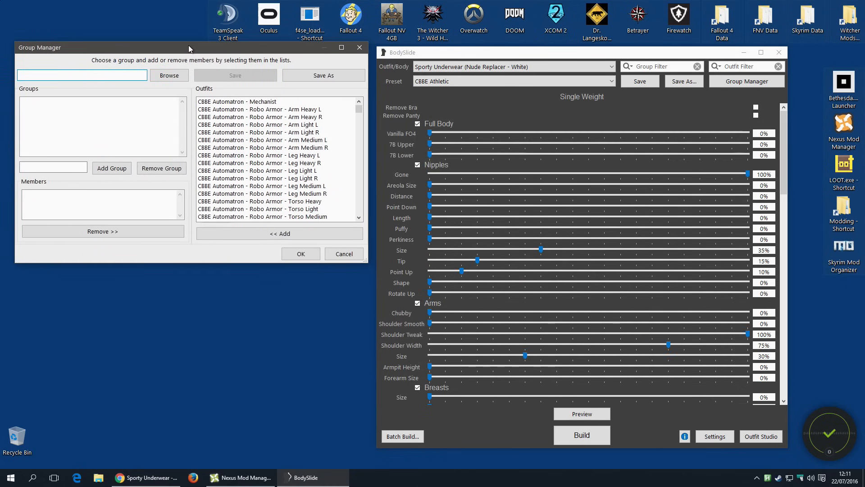
pyautogui.moveTo(187, 265); pyautogui.dragTo(190, 418)
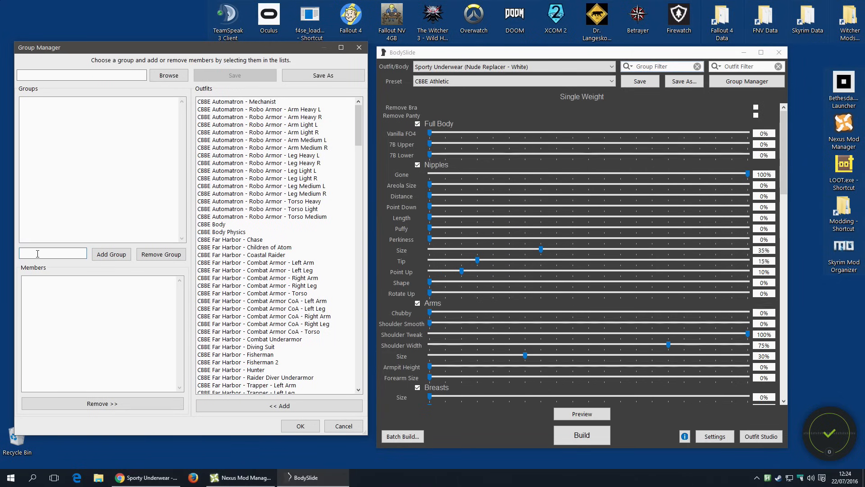
pyautogui.write('ll My Outfits')
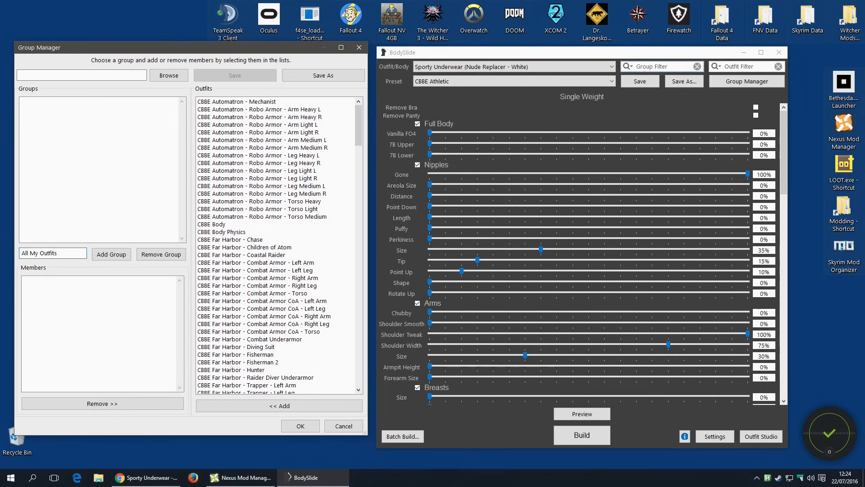
pyautogui.click(112, 255)
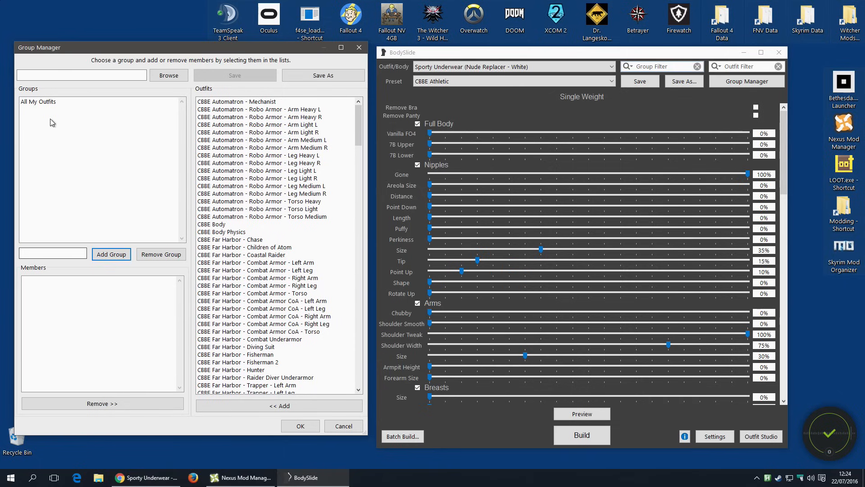
# Add all the CBBE Automatron outfits, from Mechanist through Robo Armor - Torso Medium, to the All My Outfits group
pyautogui.click(58, 103)
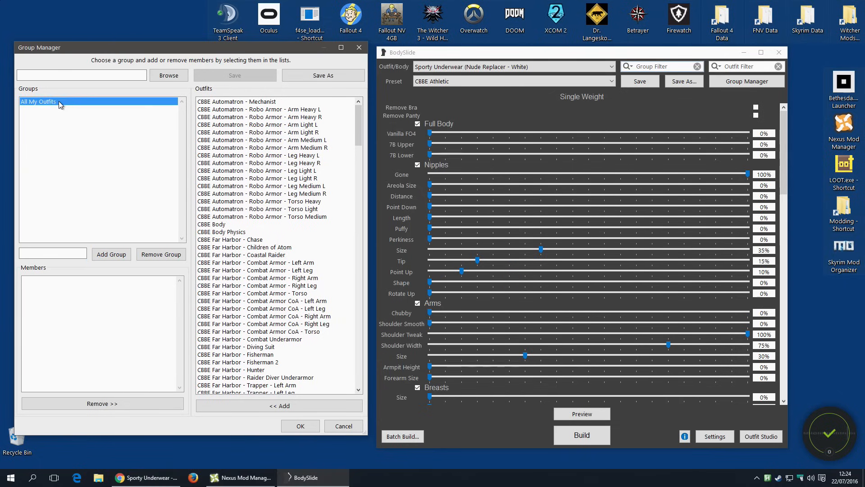
pyautogui.click(256, 103)
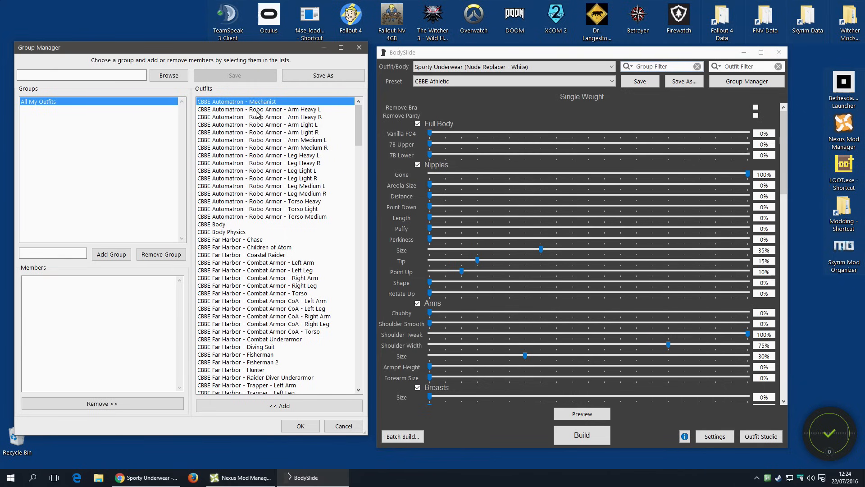
pyautogui.click(279, 407)
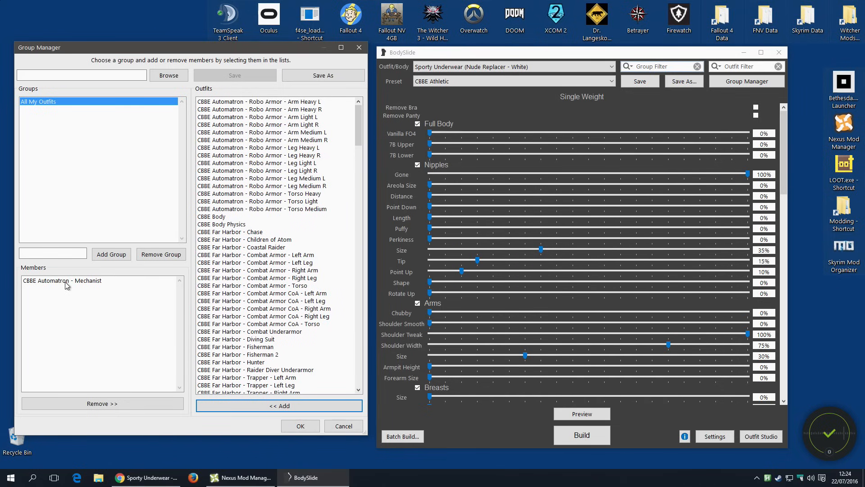
pyautogui.click(268, 102)
pyautogui.click(270, 406)
pyautogui.click(269, 102)
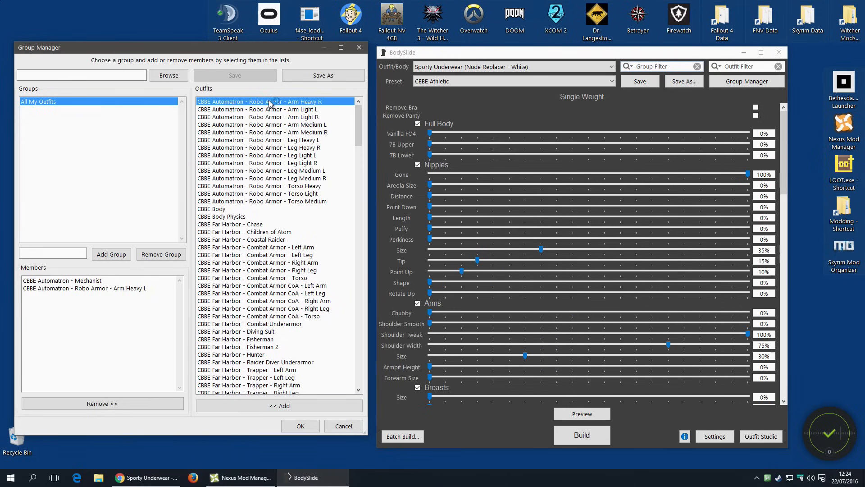
pyautogui.keyDown('shift'); pyautogui.click(285, 201); pyautogui.keyUp('shift')
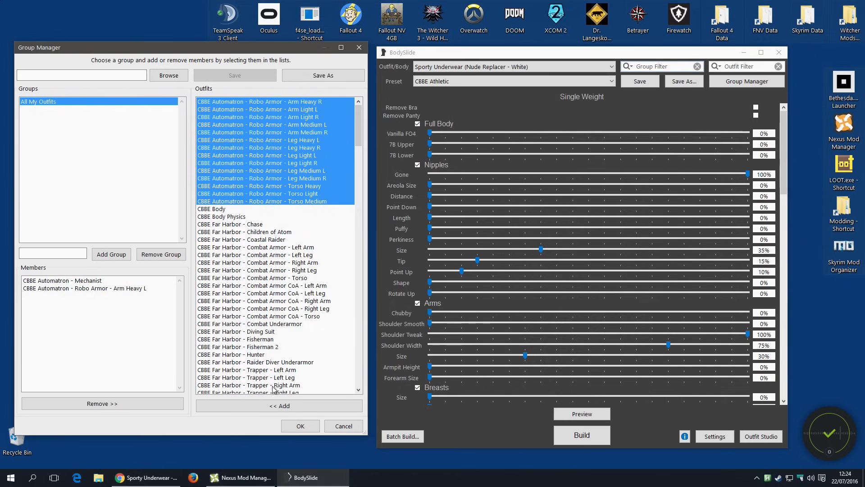
pyautogui.click(275, 405)
pyautogui.keyDown('ctrl'); pyautogui.click(260, 117); pyautogui.keyUp('ctrl')
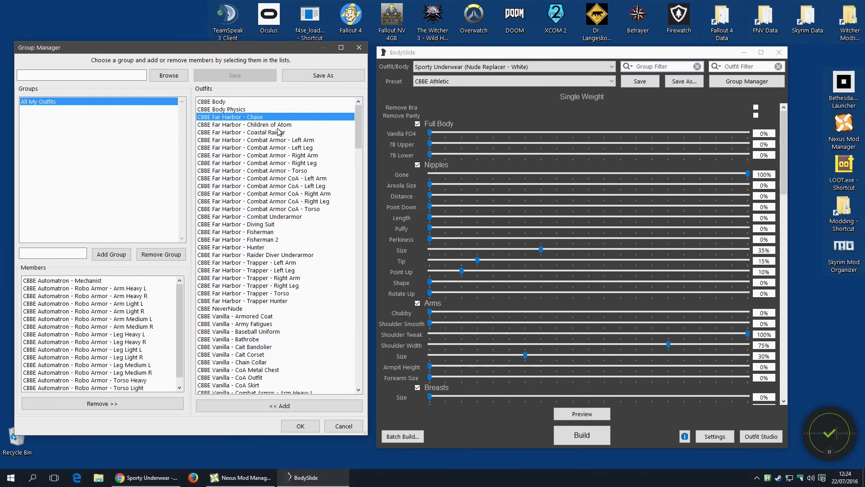
pyautogui.keyDown('ctrl'); pyautogui.click(259, 147); pyautogui.keyUp('ctrl')
pyautogui.keyDown('ctrl'); pyautogui.click(259, 193); pyautogui.keyUp('ctrl')
pyautogui.keyDown('ctrl'); pyautogui.click(259, 239); pyautogui.keyUp('ctrl')
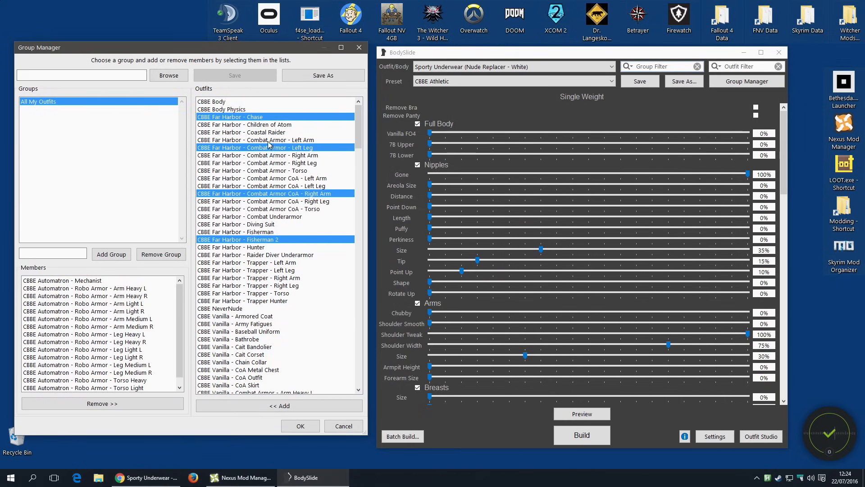
# Add all the CBBE Far Harbor outfits, from Chase through Trapper Hunter, to the All My Outfits group
pyautogui.click(260, 119)
pyautogui.scroll(-2, 281, 245)
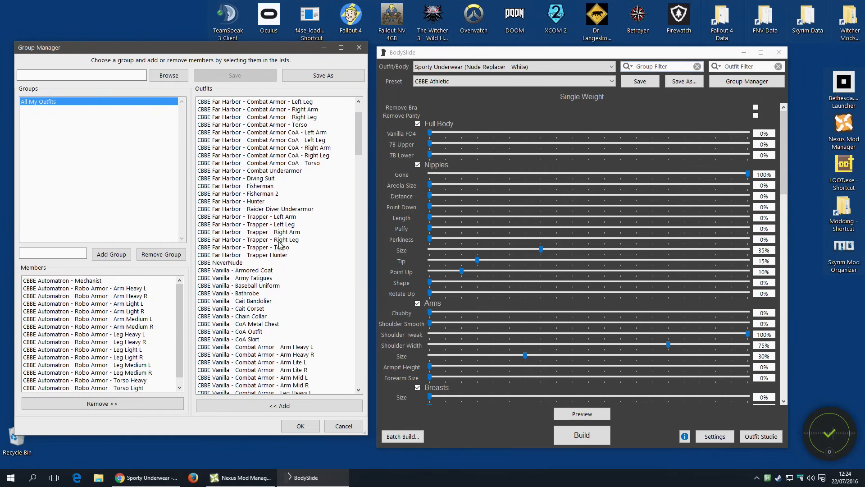
pyautogui.keyDown('shift'); pyautogui.click(266, 255); pyautogui.keyUp('shift')
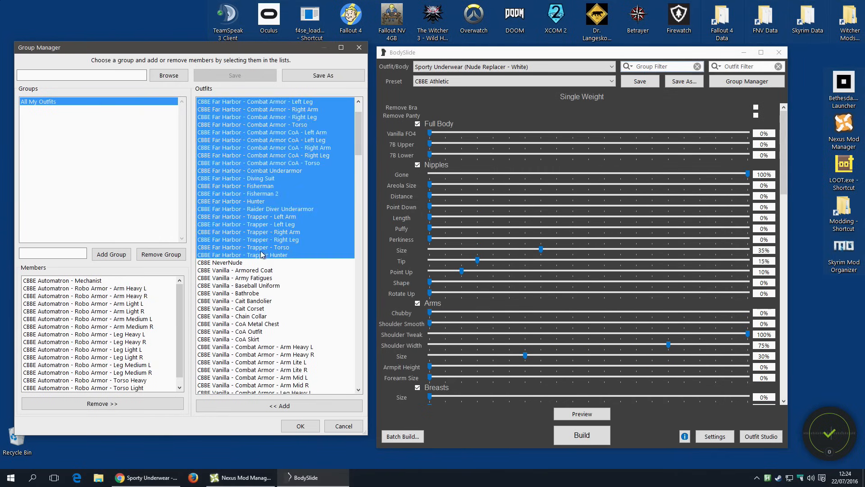
pyautogui.scroll(2, 266, 252)
pyautogui.click(270, 406)
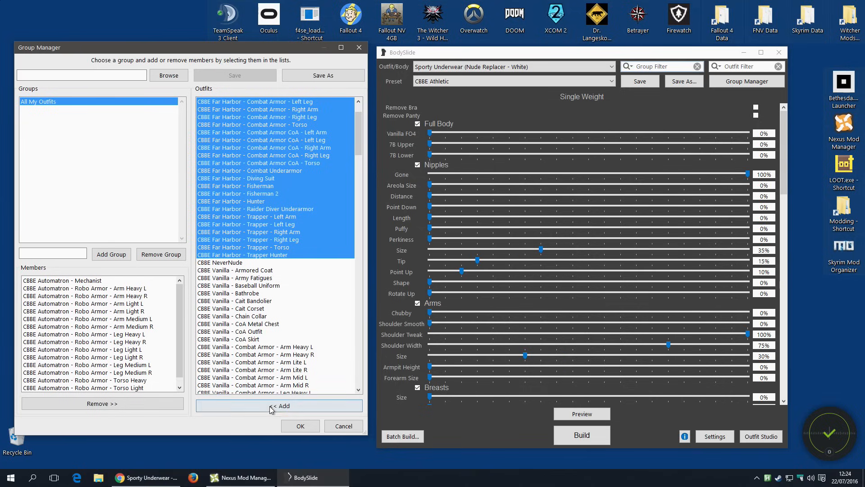
# Add all the CBBE Vanilla outfits, ending with Womens Casual, to the All My Outfits group
pyautogui.click(235, 126)
pyautogui.scroll(-20, 275, 261)
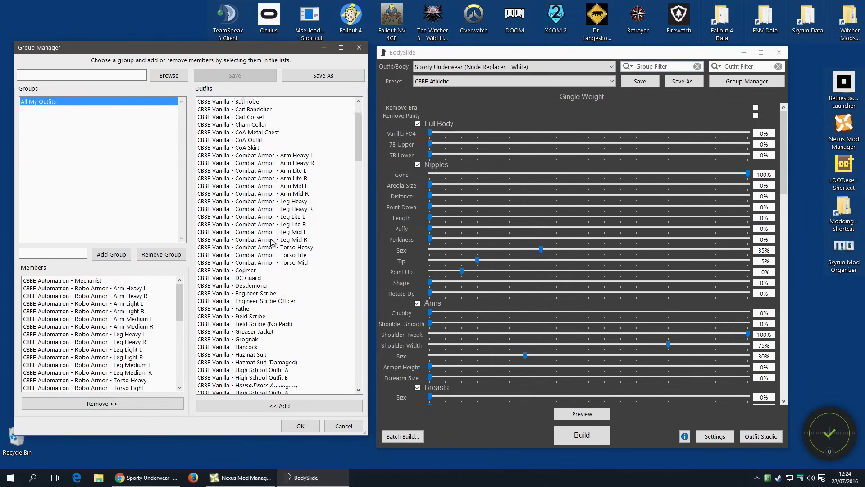
pyautogui.scroll(-20, 277, 280)
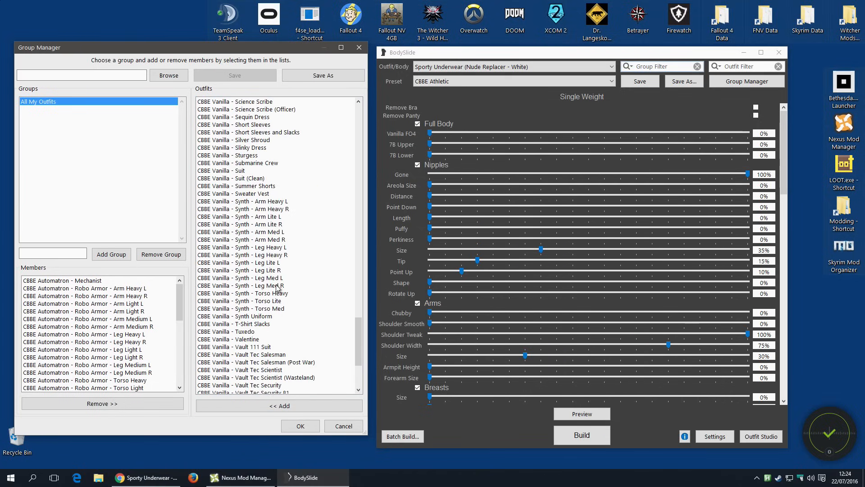
pyautogui.keyDown('shift'); pyautogui.click(248, 324); pyautogui.keyUp('shift')
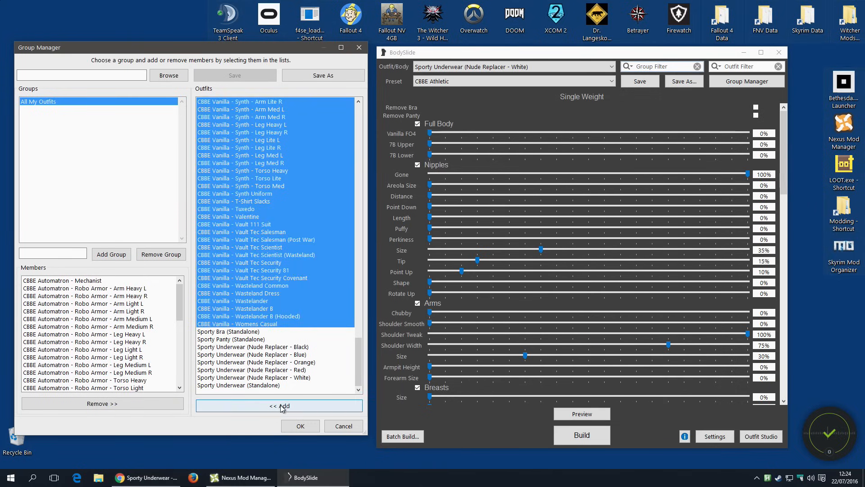
pyautogui.click(282, 406)
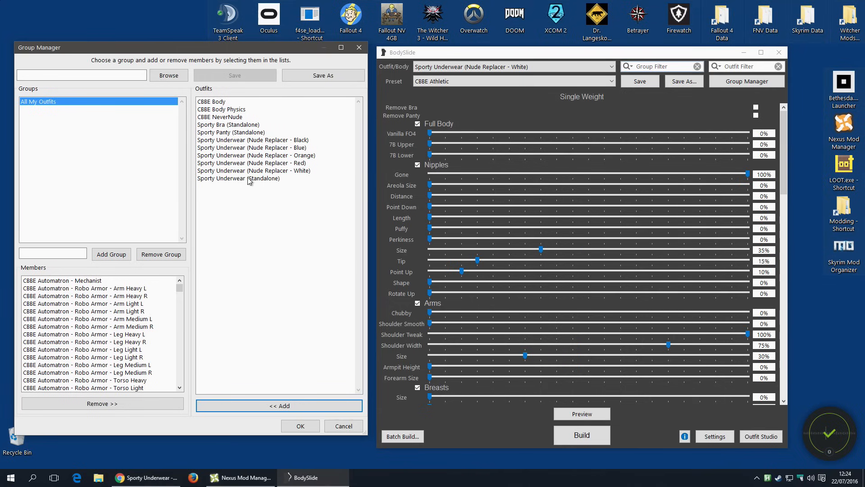
# Add the standalone Sporty Underwear, Sporty Panty and Sporty Bra outfits to the All My Outfits group
pyautogui.click(263, 178)
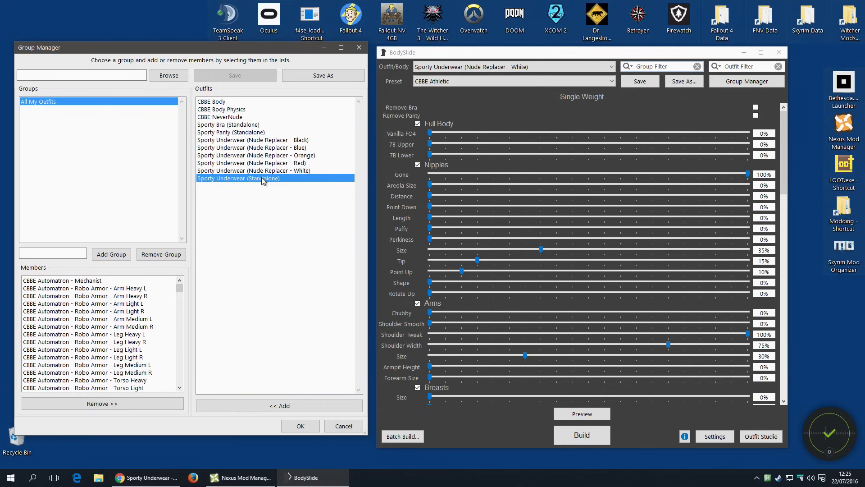
pyautogui.click(280, 406)
pyautogui.click(224, 134)
pyautogui.click(273, 406)
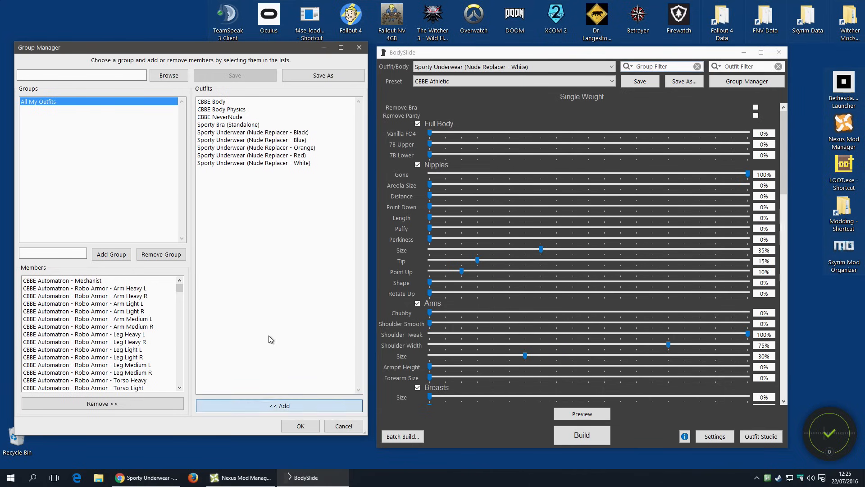
pyautogui.click(239, 119)
pyautogui.click(240, 125)
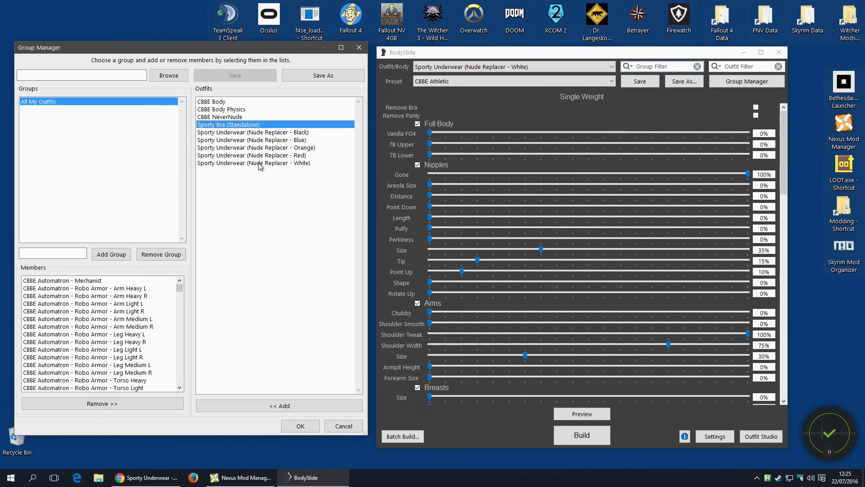
pyautogui.click(280, 405)
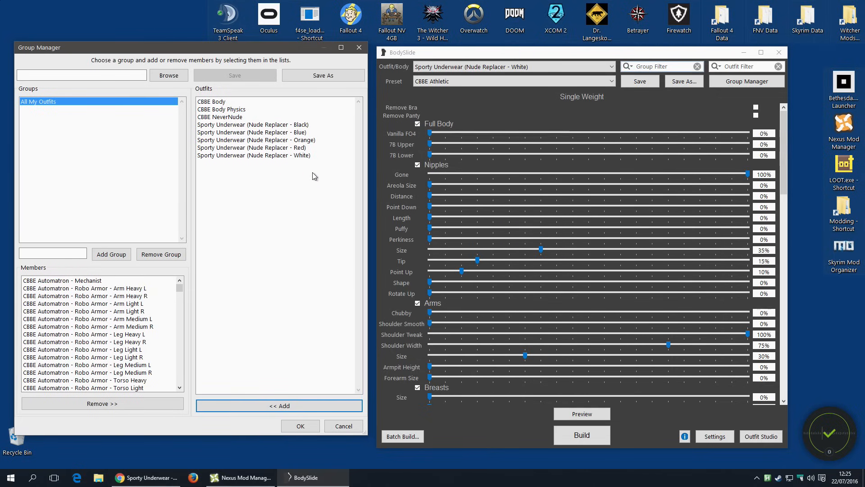
# Save the group in the SliderGroups folder as AllMyOutfits and close the Group Manager
pyautogui.moveTo(180, 294); pyautogui.dragTo(182, 273)
pyautogui.click(324, 75)
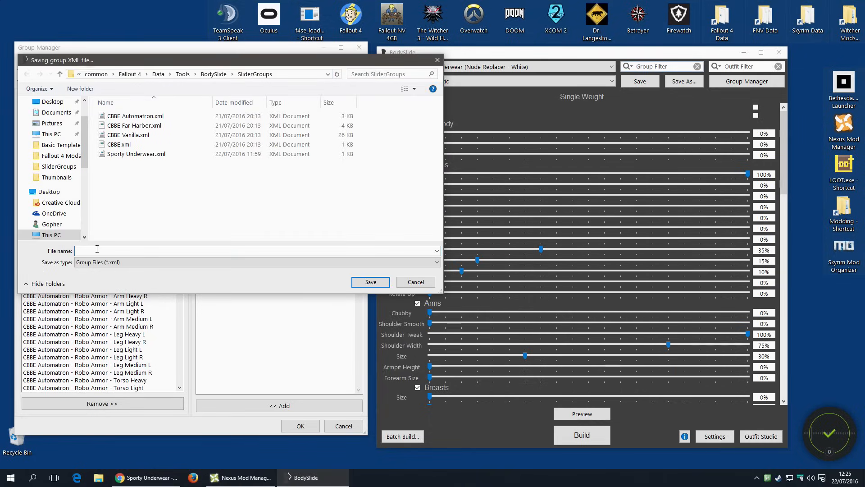
pyautogui.write('AllMyOutfits')
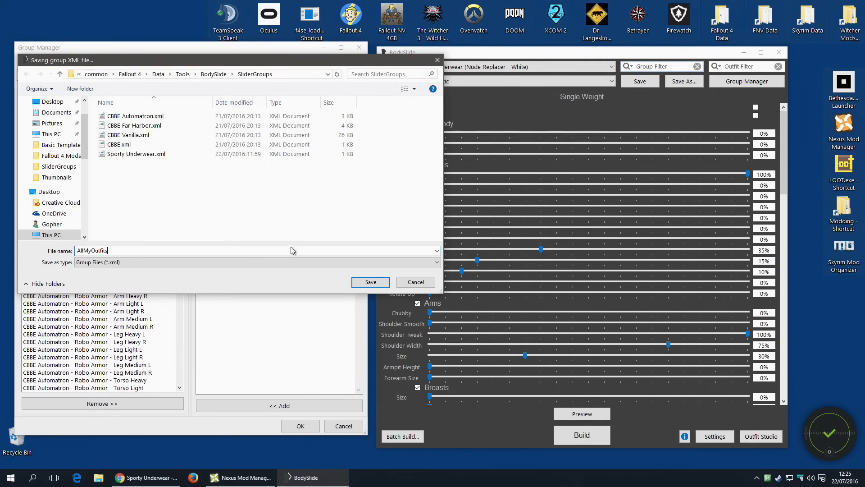
pyautogui.click(370, 283)
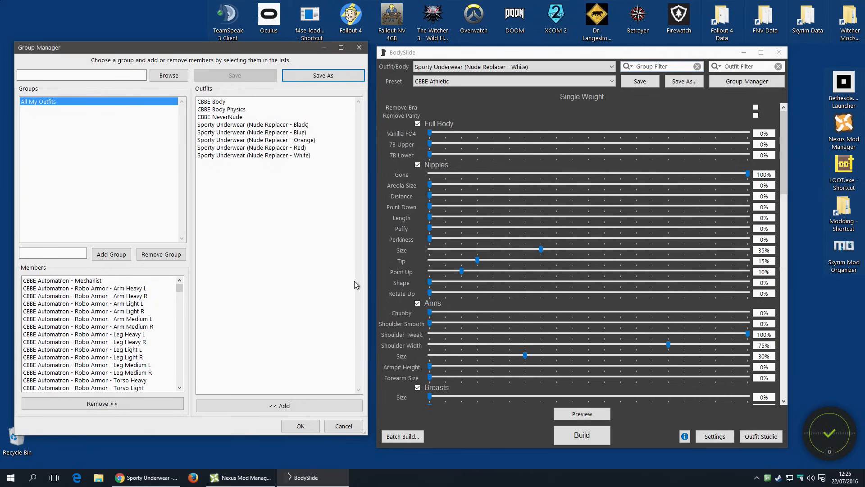
pyautogui.click(301, 426)
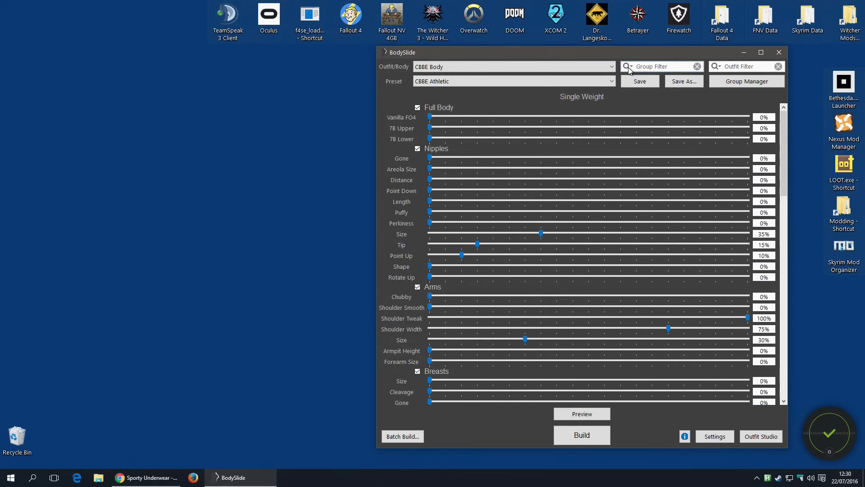
# Refresh the groups and filter the outfits by All My Outfits, looking through the filtered outfit list
pyautogui.click(629, 68)
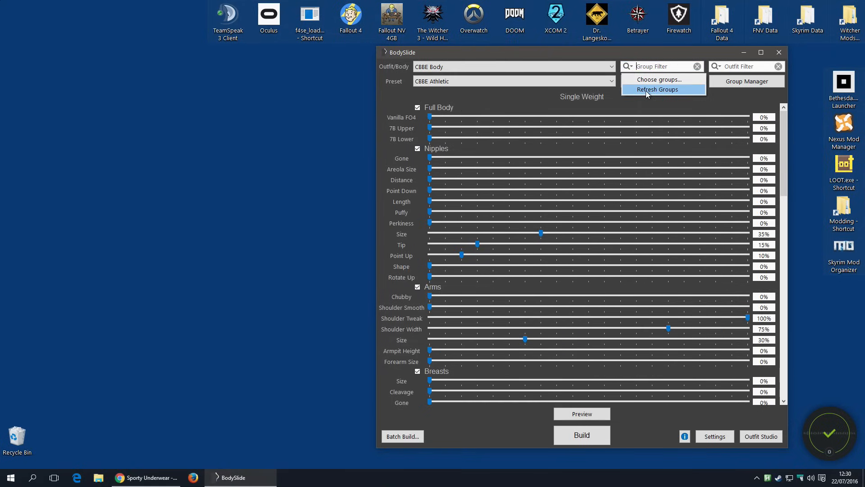
pyautogui.click(672, 91)
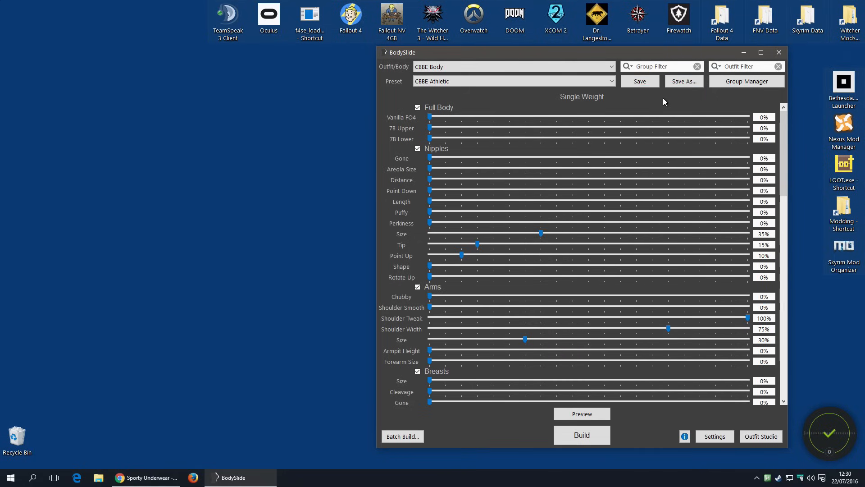
pyautogui.click(627, 68)
pyautogui.click(645, 82)
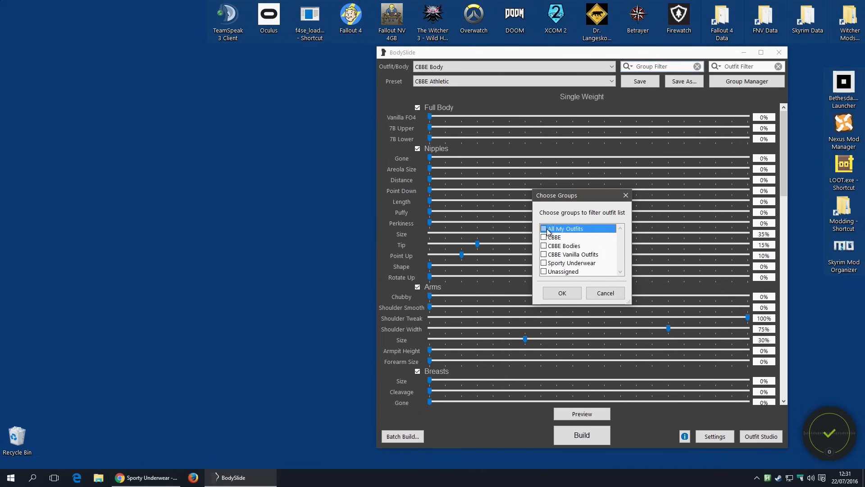
pyautogui.click(563, 293)
pyautogui.click(612, 67)
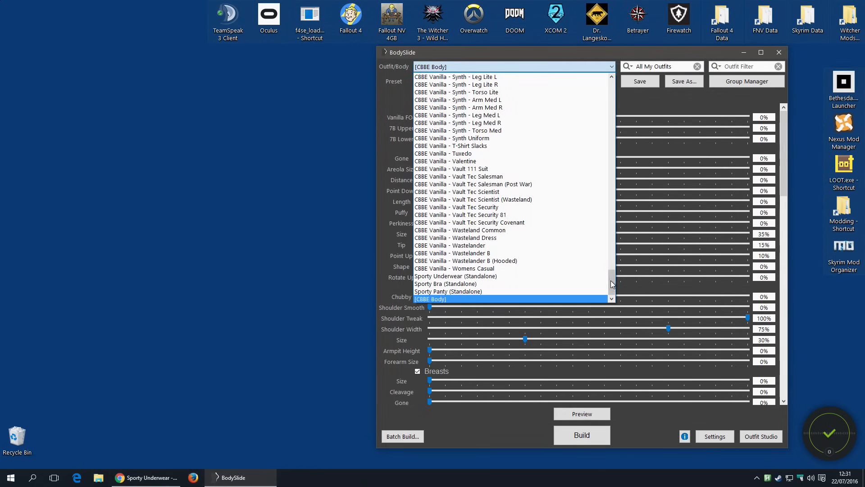
pyautogui.moveTo(611, 283); pyautogui.dragTo(613, 272)
pyautogui.moveTo(615, 160); pyautogui.dragTo(614, 289)
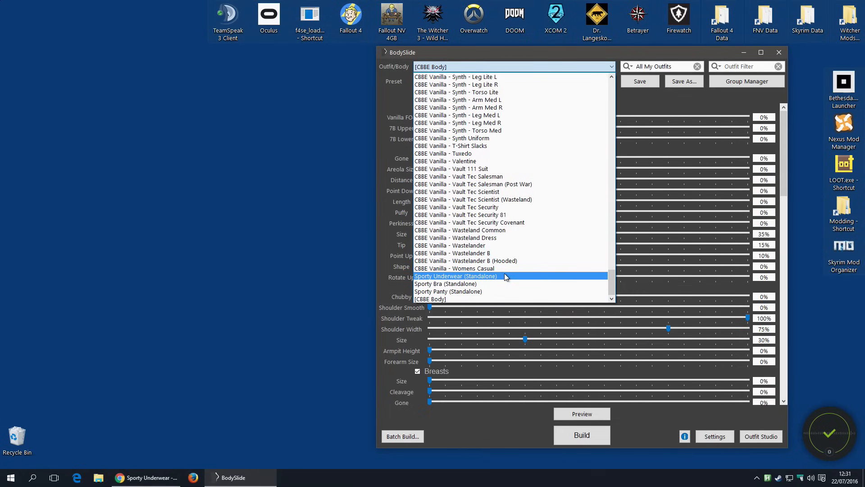
pyautogui.click(739, 102)
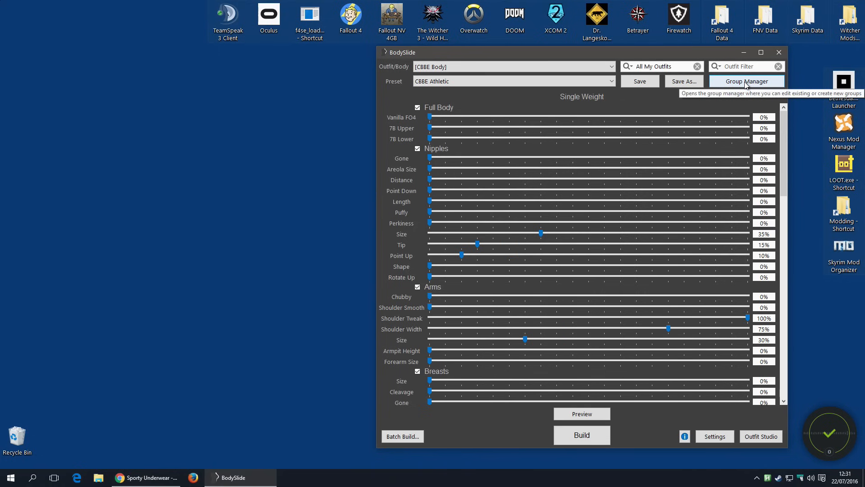
# Load AllMyOutfits.xml in the Group Manager and enlarge the window to examine the All My Outfits members
pyautogui.click(746, 83)
pyautogui.moveTo(597, 144); pyautogui.dragTo(217, 57)
pyautogui.click(179, 83)
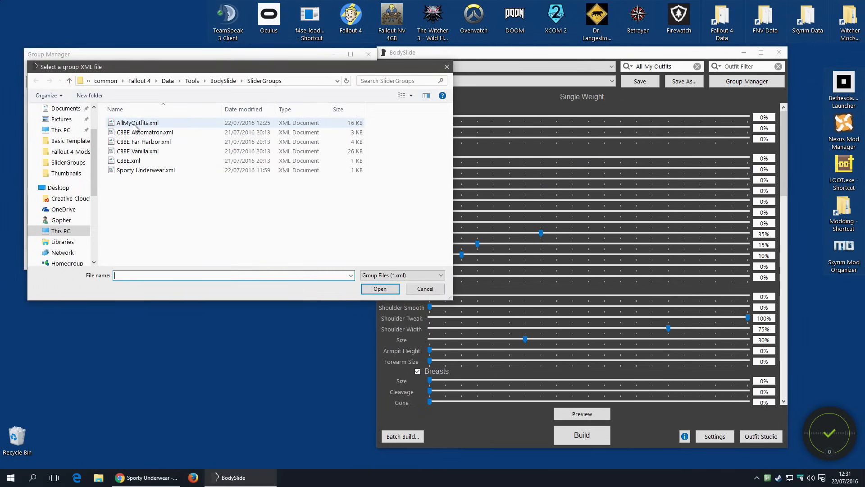
pyautogui.click(135, 124)
pyautogui.click(374, 289)
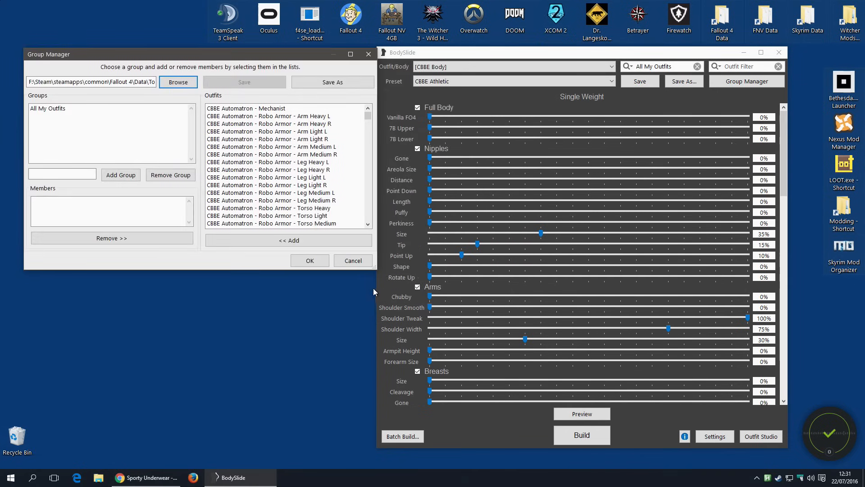
pyautogui.click(45, 109)
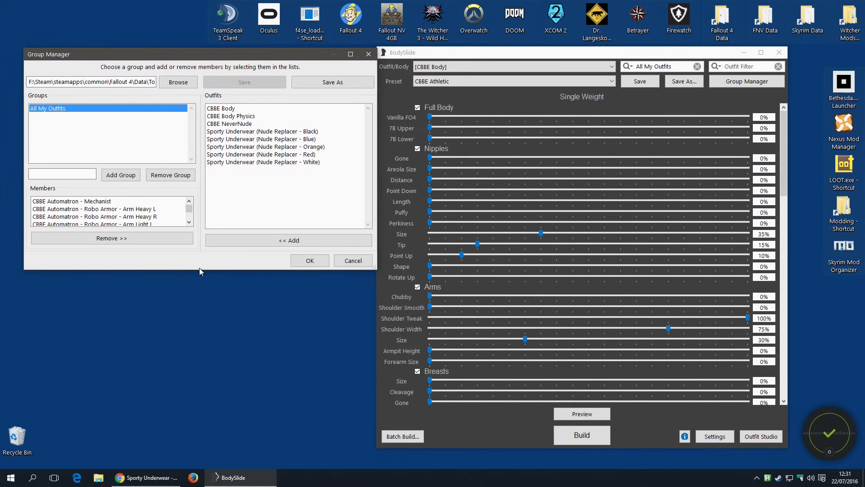
pyautogui.moveTo(200, 270); pyautogui.dragTo(216, 408)
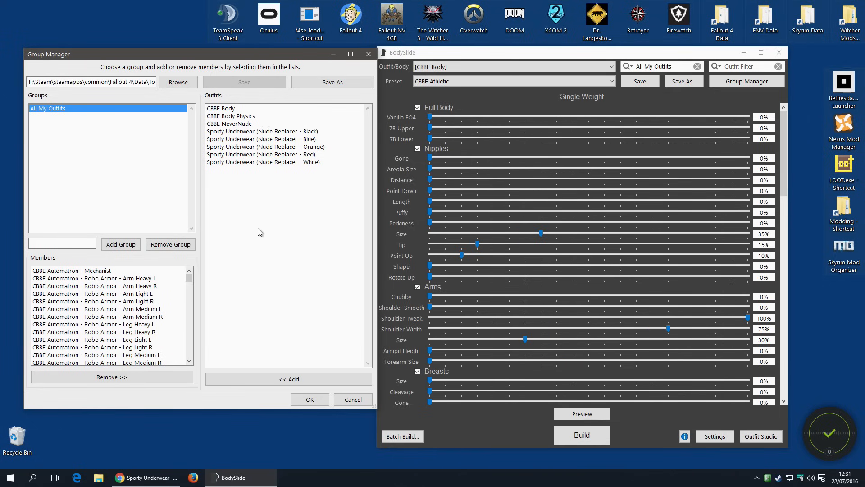
# Add Sporty Underwear (Nude Replacer - Black) to the All My Outfits group and close the Group Manager without saving
pyautogui.click(267, 132)
pyautogui.click(274, 378)
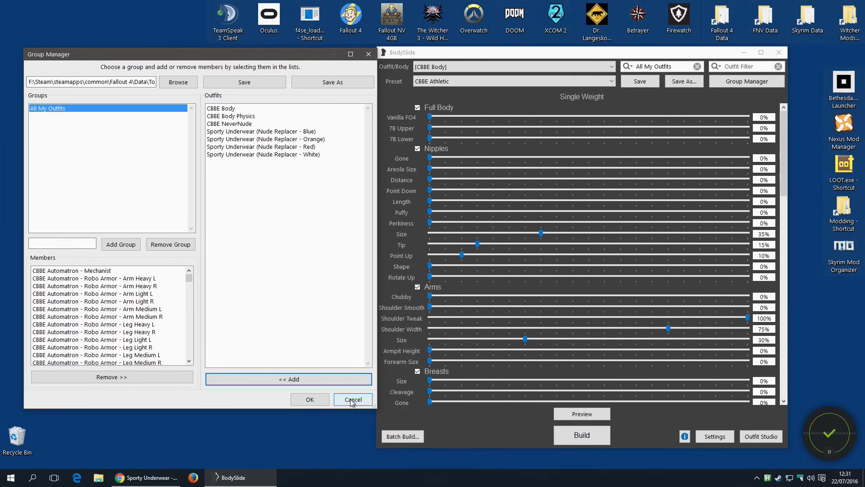
pyautogui.click(310, 400)
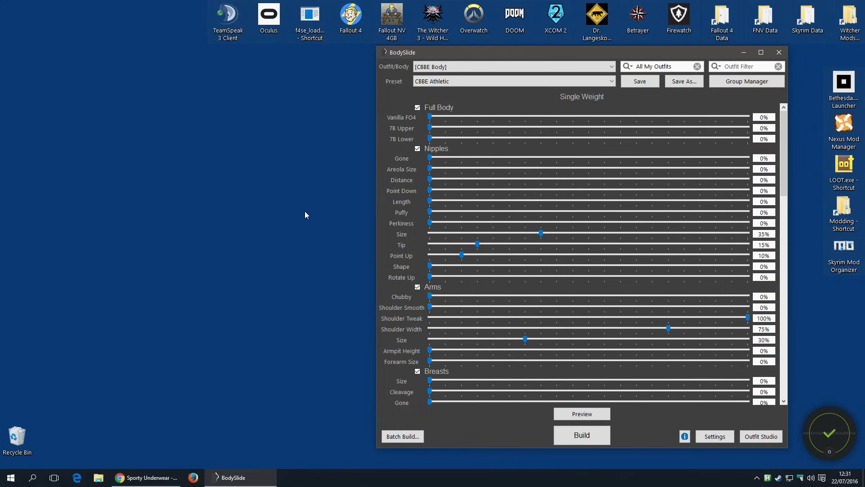
# Refresh the groups, reopen the Group Manager with CBBE Vanilla.xml loaded and examine the CBBE Vanilla Outfits group
pyautogui.click(627, 68)
pyautogui.click(650, 89)
pyautogui.moveTo(558, 145); pyautogui.dragTo(181, 65)
pyautogui.click(182, 90)
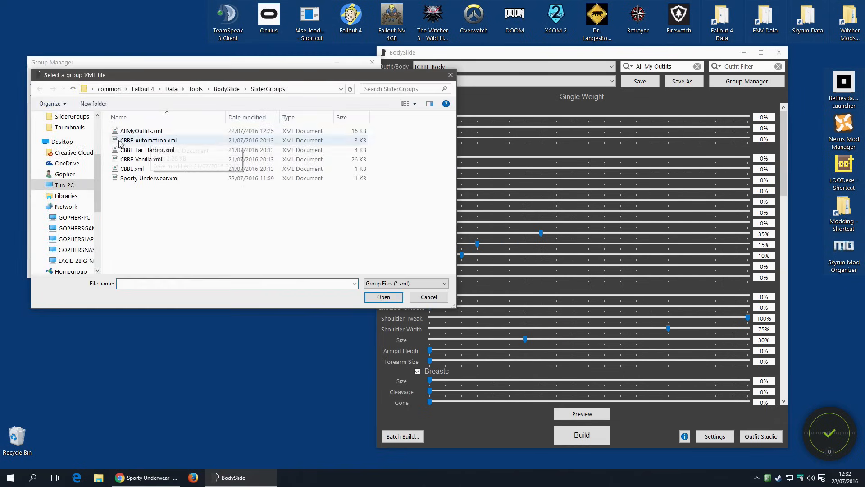
pyautogui.click(142, 160)
pyautogui.click(383, 296)
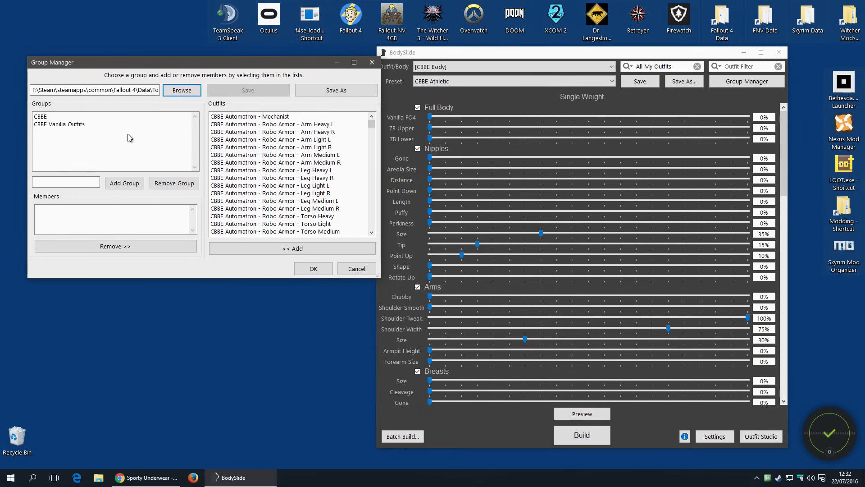
pyautogui.click(83, 125)
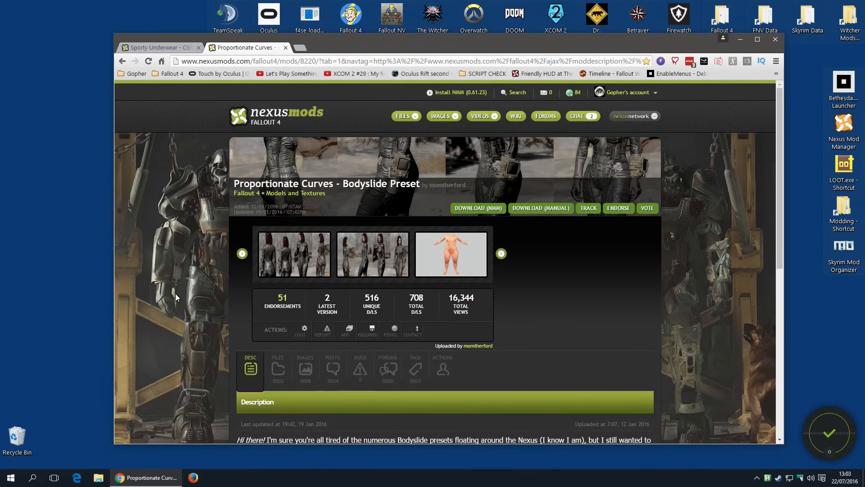
# Download the version 2 update of Proportionate Curves - Bodyslide Preset from Nexus Mods and activate it in Nexus Mod Manager
pyautogui.scroll(-3, 175, 293)
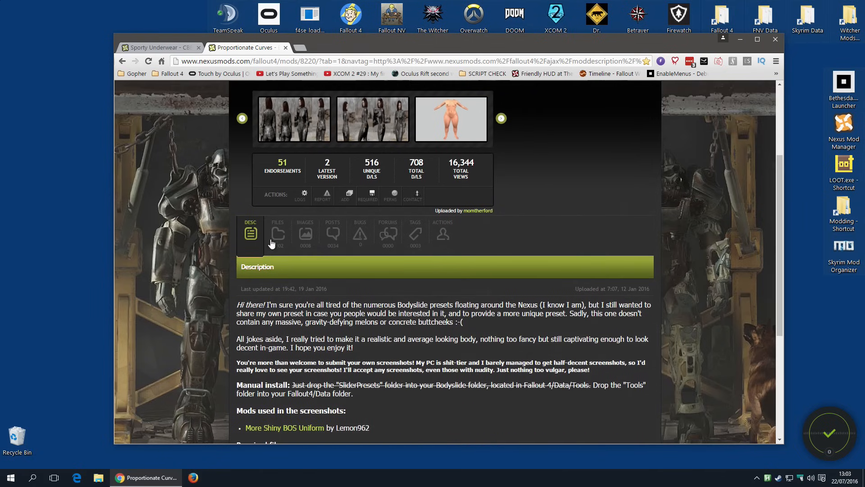
pyautogui.click(279, 236)
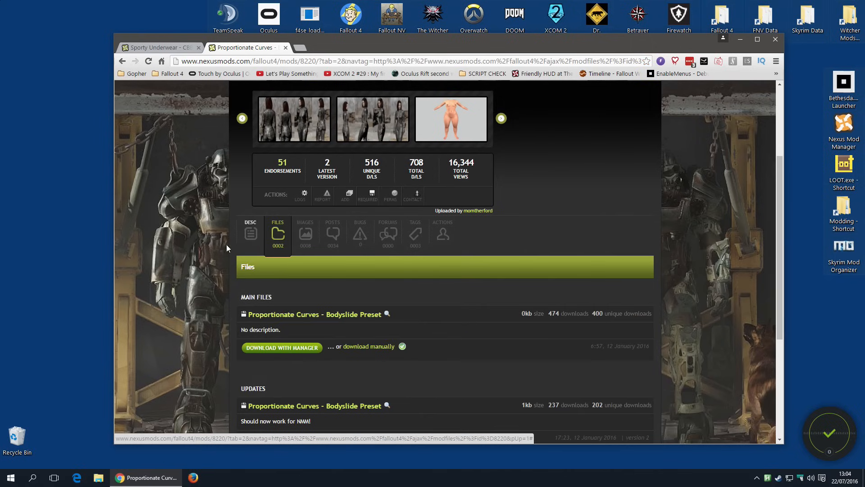
pyautogui.scroll(-3, 201, 245)
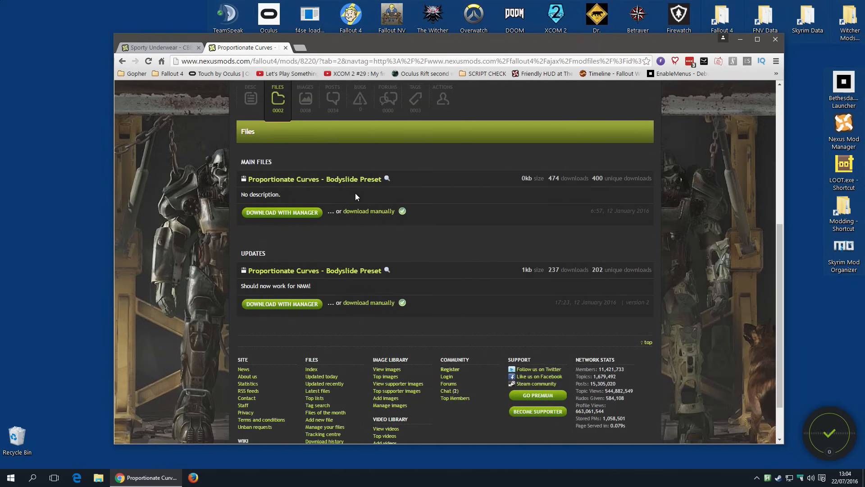
pyautogui.click(290, 304)
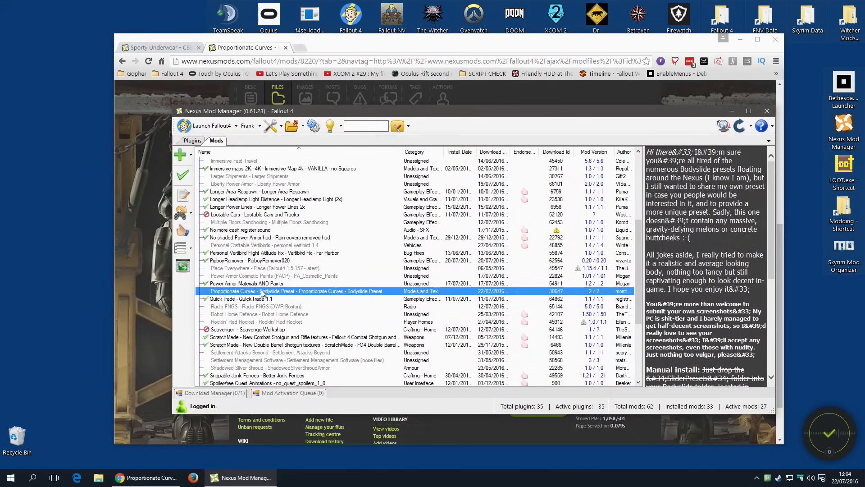
pyautogui.click(183, 175)
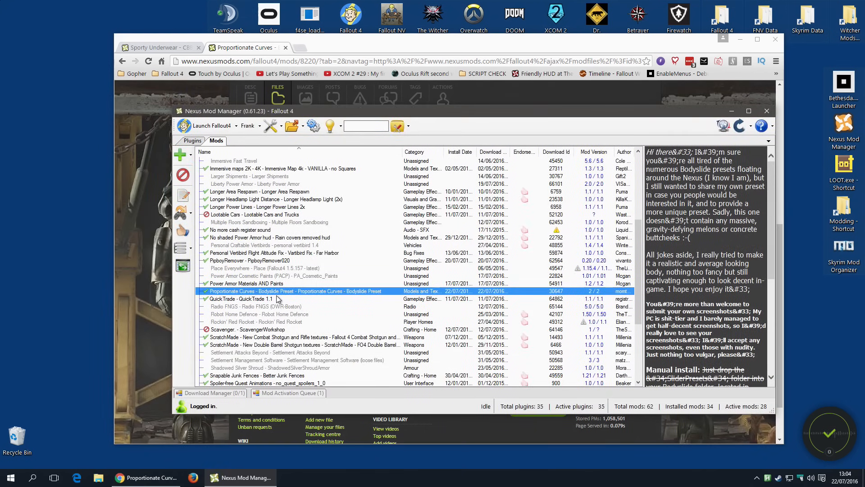
# Minimize the browser, launch BodySlide from Nexus Mod Manager's supported tools and look through the available presets
pyautogui.click(740, 41)
pyautogui.click(740, 44)
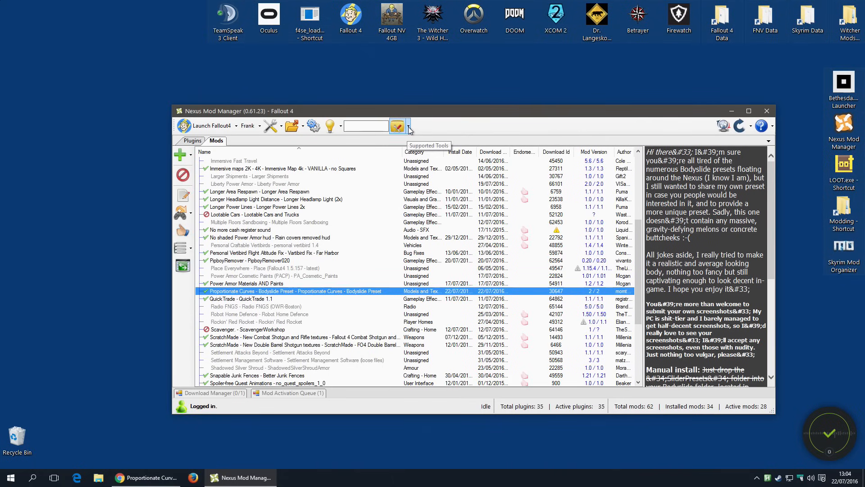
pyautogui.click(408, 126)
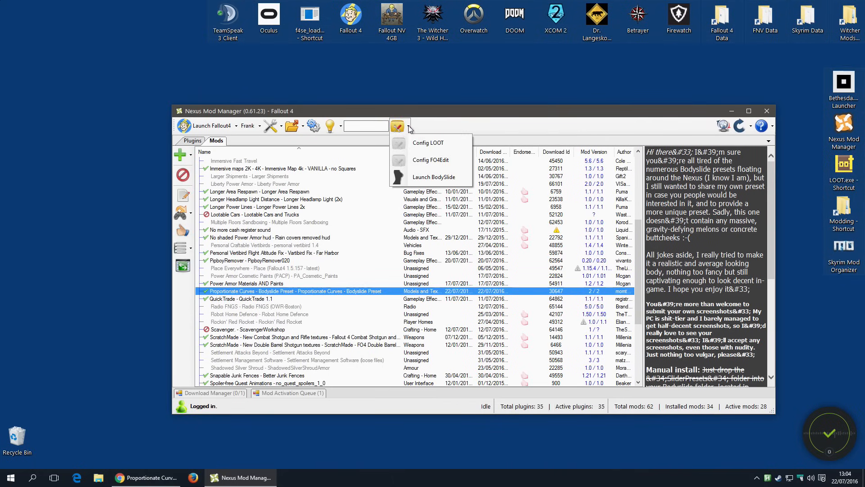
pyautogui.click(444, 180)
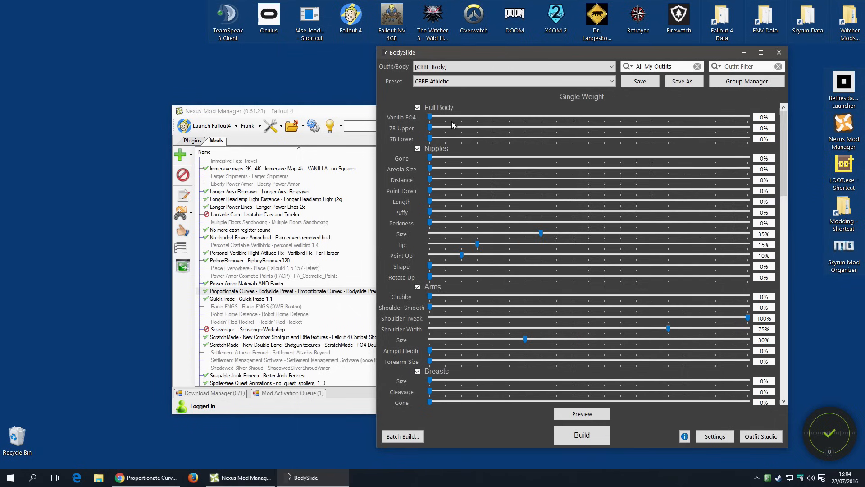
pyautogui.click(612, 82)
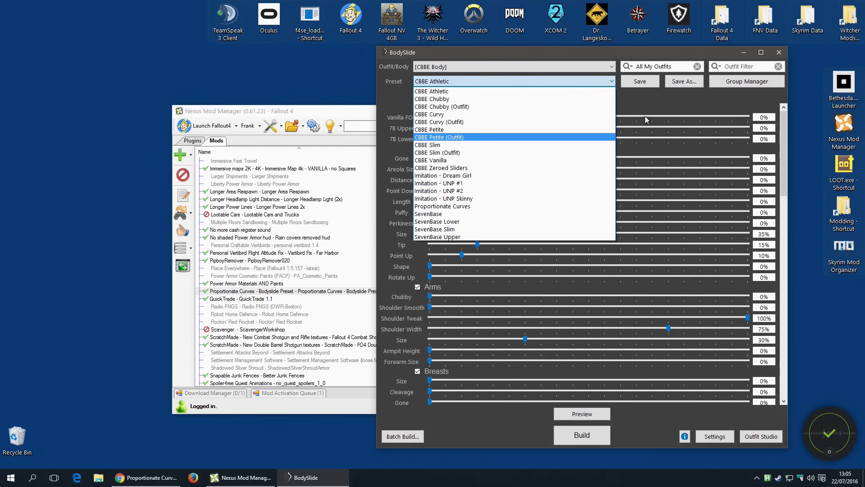
pyautogui.click(644, 104)
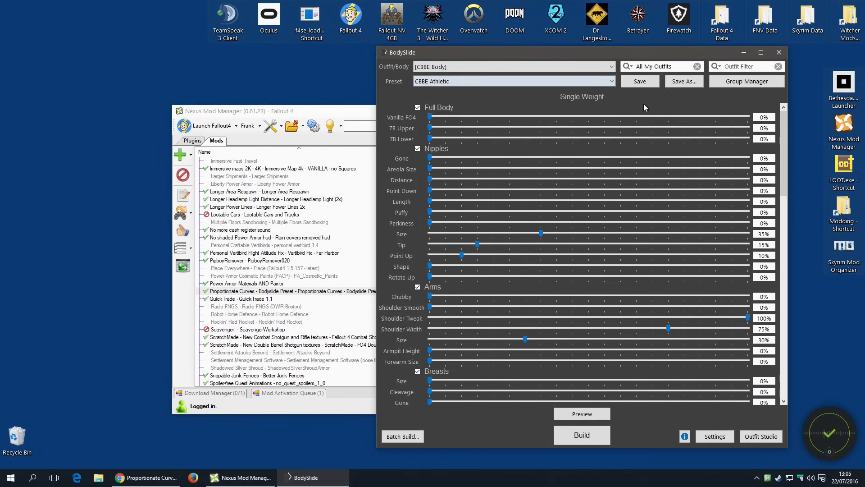
# Preview the CBBE Vanilla - Vault 111 Suit outfit and apply the Proportionate Curves preset to it
pyautogui.click(611, 68)
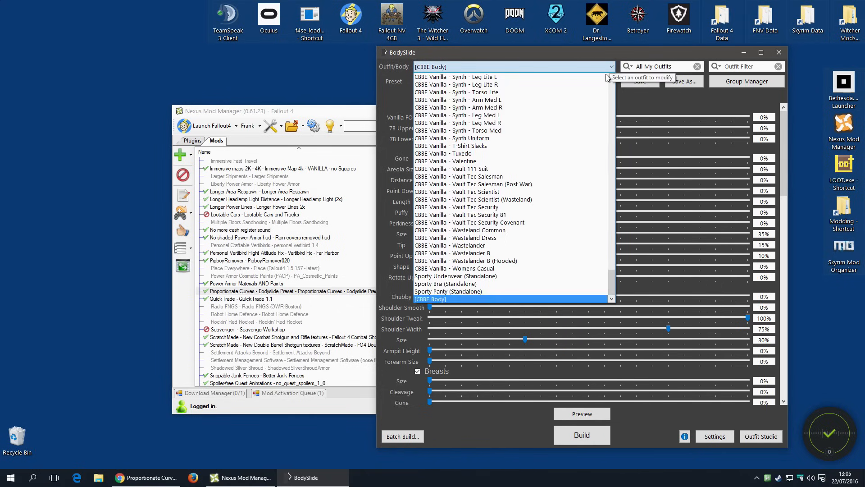
pyautogui.click(495, 169)
pyautogui.click(582, 414)
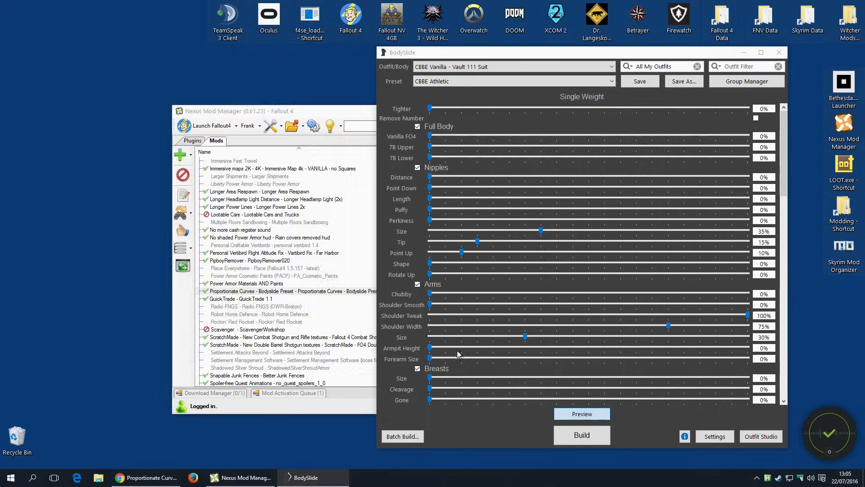
pyautogui.moveTo(206, 169); pyautogui.dragTo(160, 172)
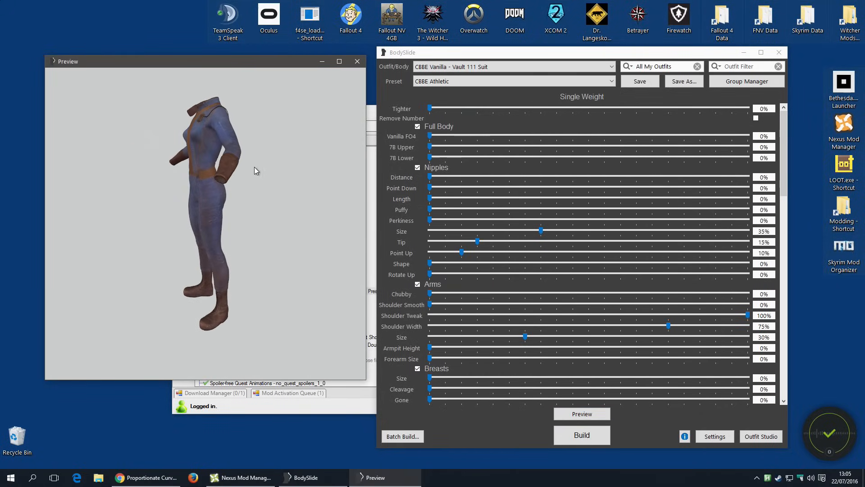
pyautogui.click(611, 81)
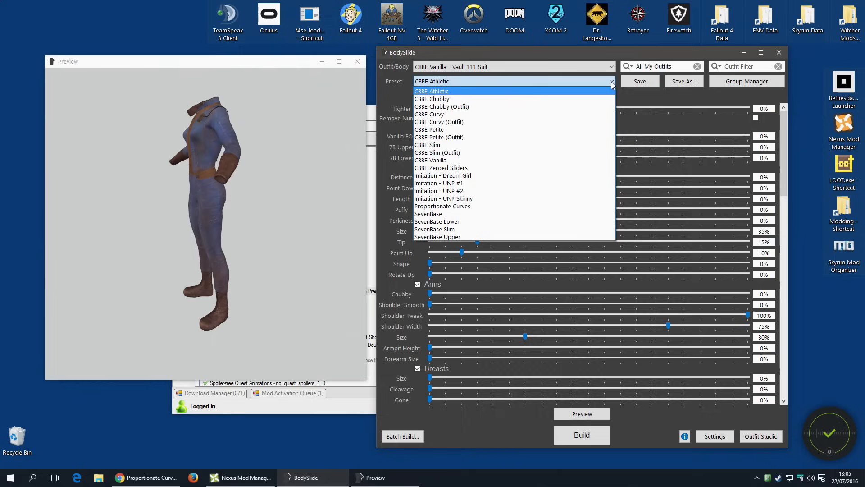
pyautogui.click(464, 210)
pyautogui.click(196, 207)
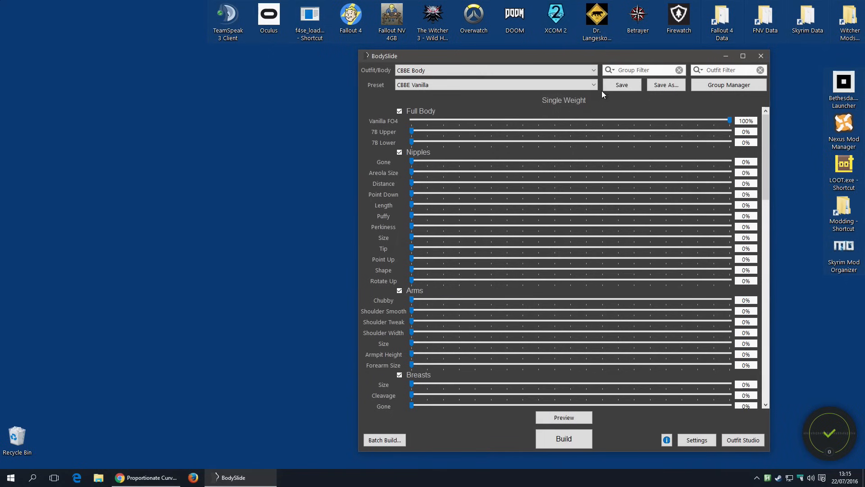
# Choose the CBBE Curvy preset for CBBE Body and create a copy named Gophers Preset with all five groups assigned
pyautogui.click(593, 86)
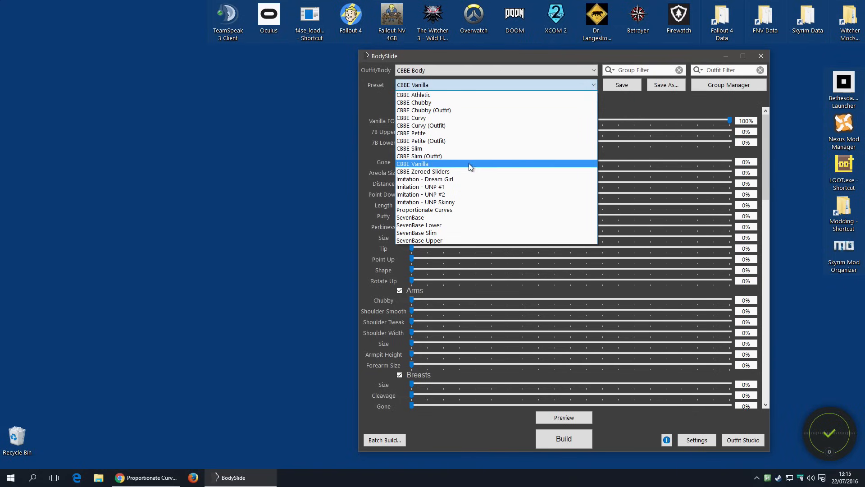
pyautogui.click(429, 119)
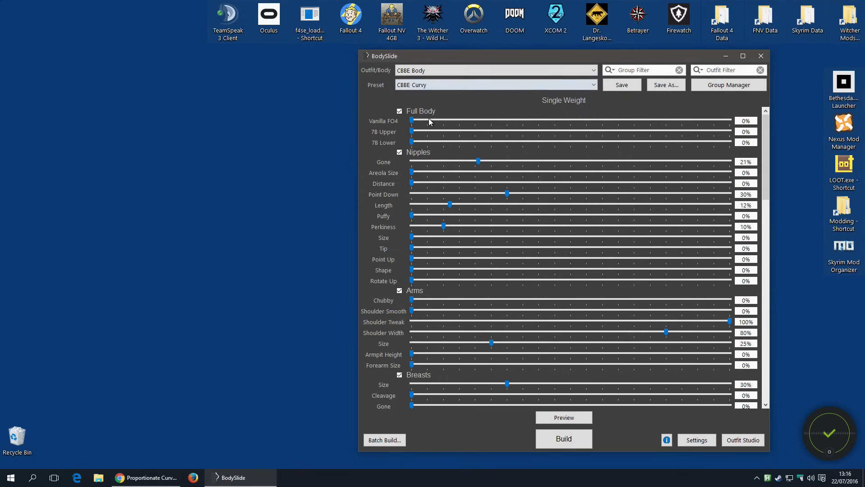
pyautogui.click(666, 88)
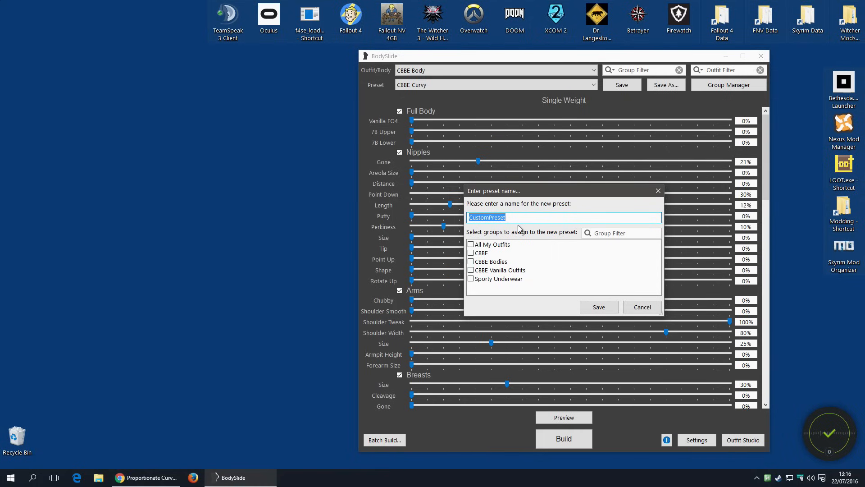
pyautogui.write('Gophers')
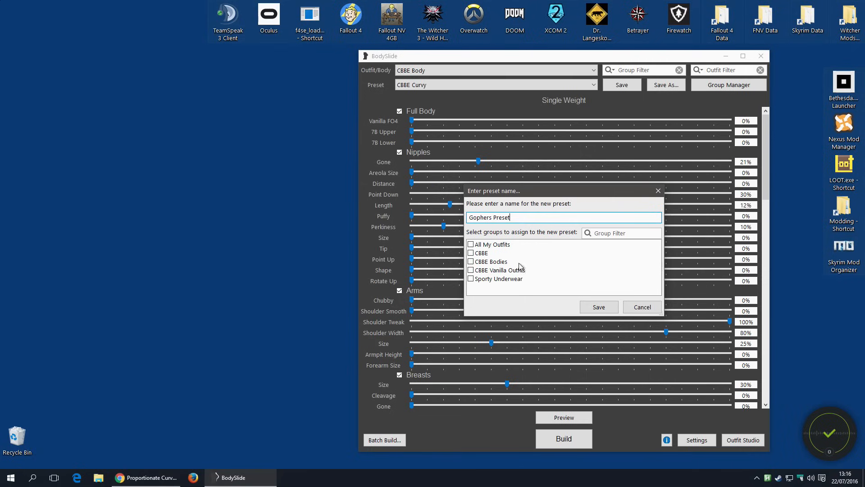
pyautogui.click(471, 246)
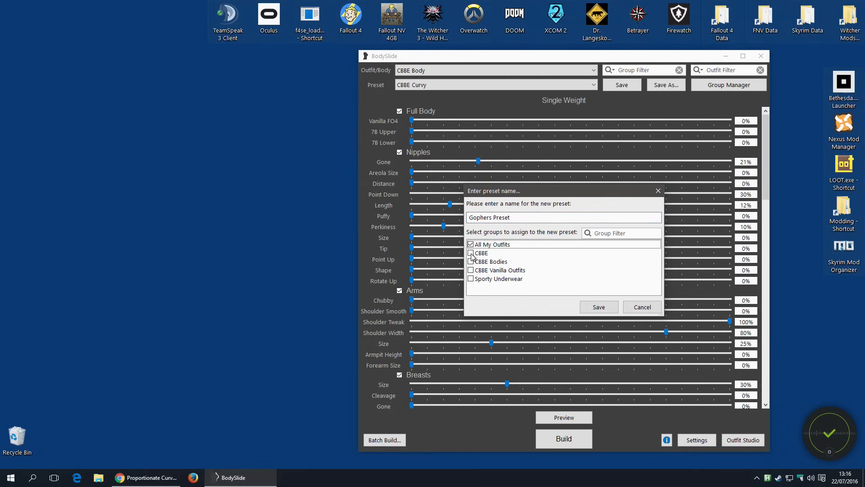
pyautogui.click(470, 270)
pyautogui.click(471, 279)
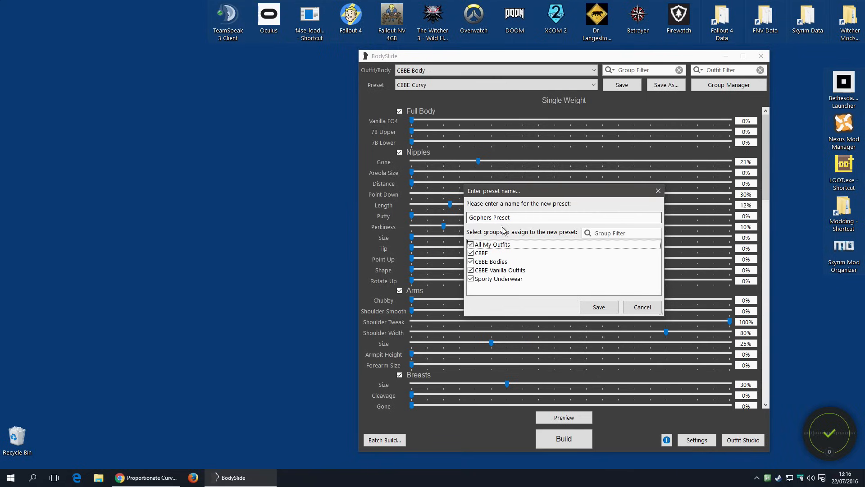
# Limit the new preset to the CBBE Bodies group only, and reassign the other four groups to it
pyautogui.click(470, 245)
pyautogui.click(470, 253)
pyautogui.click(470, 270)
pyautogui.click(470, 278)
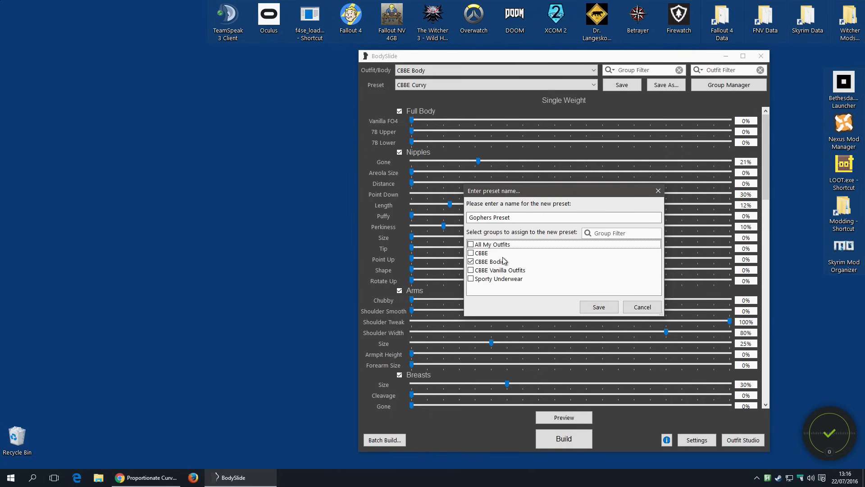
pyautogui.click(471, 245)
pyautogui.click(473, 253)
pyautogui.click(471, 253)
pyautogui.click(470, 278)
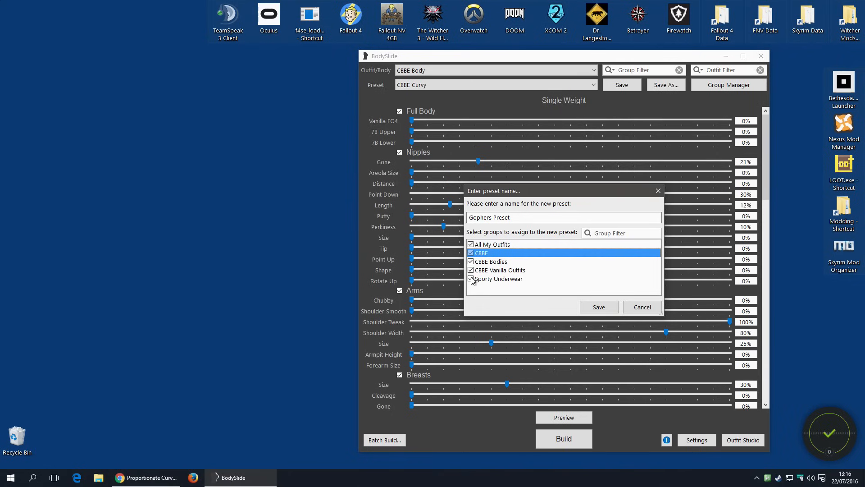
# Save the new preset as Gophers Preset.xml in the SliderPresets folder
pyautogui.click(601, 306)
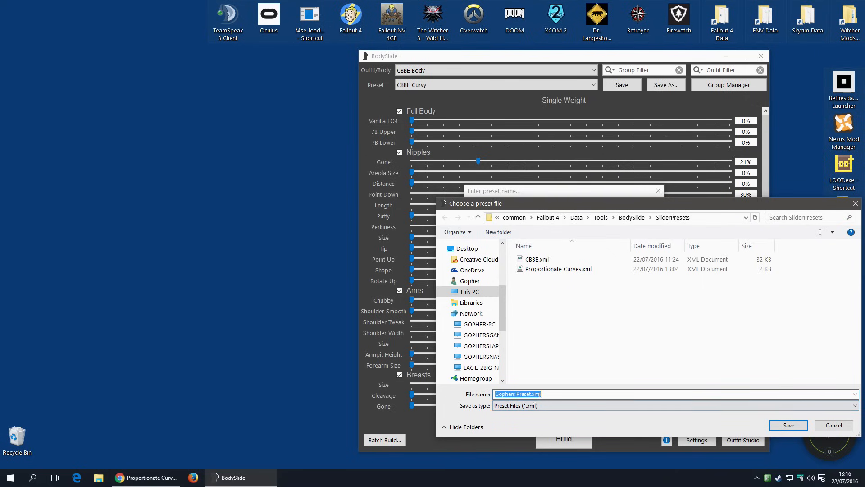
pyautogui.click(788, 426)
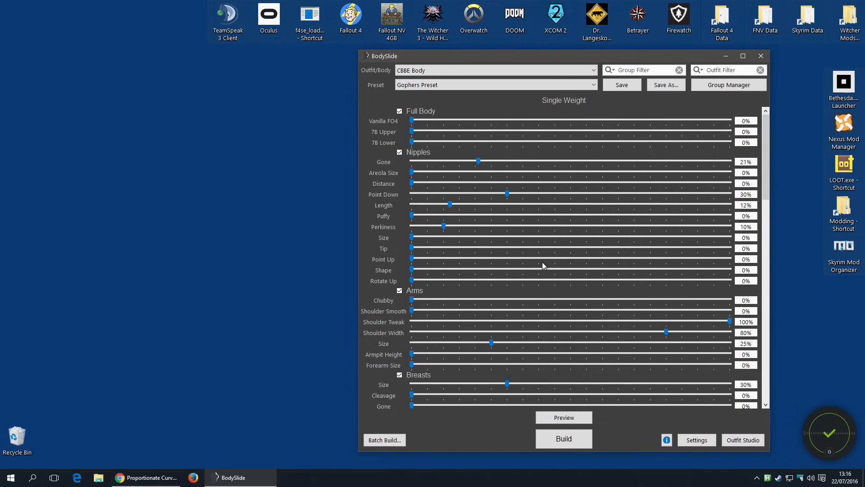
# Select the CBBE Vanilla - Vault 111 Suit outfit and view its preview beside the slider window, turned at an angle
pyautogui.click(583, 71)
pyautogui.click(498, 119)
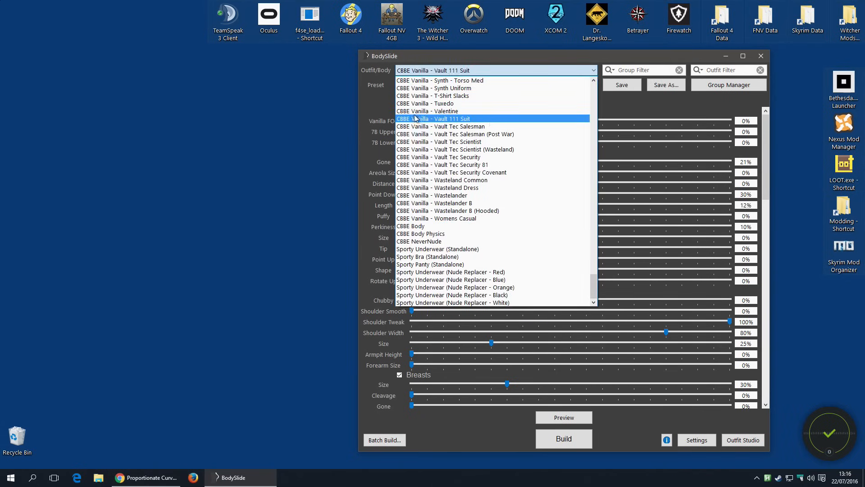
pyautogui.click(560, 418)
pyautogui.moveTo(254, 60); pyautogui.dragTo(214, 79)
pyautogui.moveTo(169, 186); pyautogui.dragTo(139, 188)
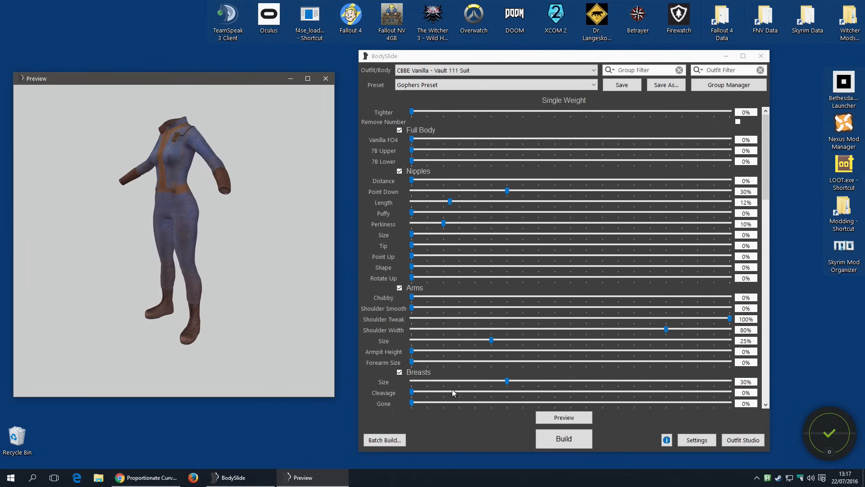
# Set the Hips sliders to 37% Back, 46% Hip Bone and 33% Size while viewing the suit from the side
pyautogui.moveTo(766, 192); pyautogui.dragTo(781, 388)
pyautogui.moveTo(195, 344); pyautogui.dragTo(146, 273)
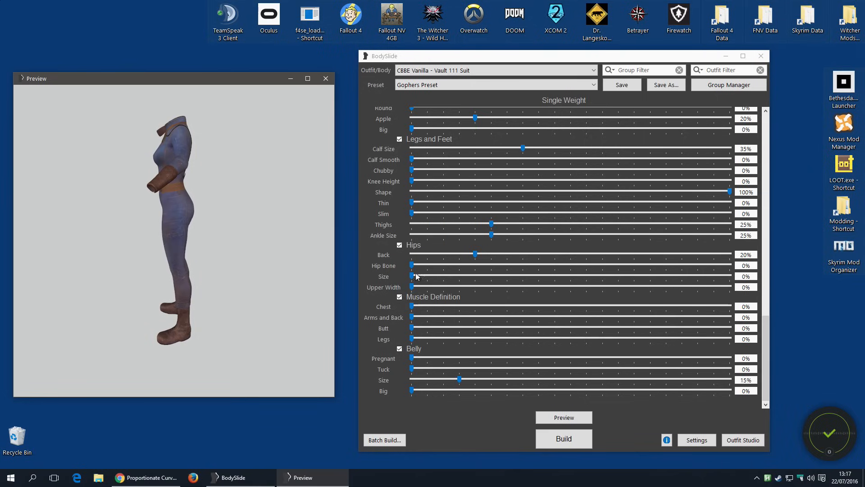
pyautogui.moveTo(474, 254); pyautogui.dragTo(530, 255)
pyautogui.moveTo(412, 265); pyautogui.dragTo(559, 268)
pyautogui.moveTo(412, 276); pyautogui.dragTo(516, 276)
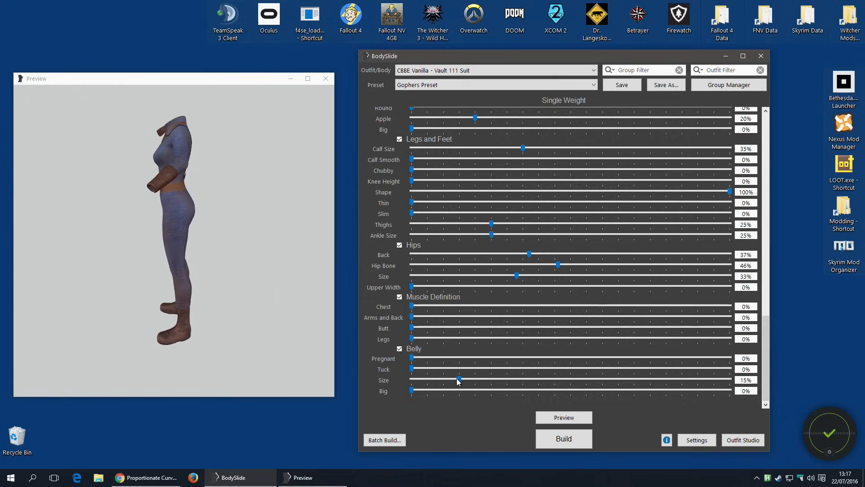
# Raise the Belly Size slider to 27%, check the suit from the front and save the changes to Gophers Preset
pyautogui.moveTo(459, 378); pyautogui.dragTo(498, 378)
pyautogui.moveTo(221, 217); pyautogui.dragTo(271, 216, button='right')
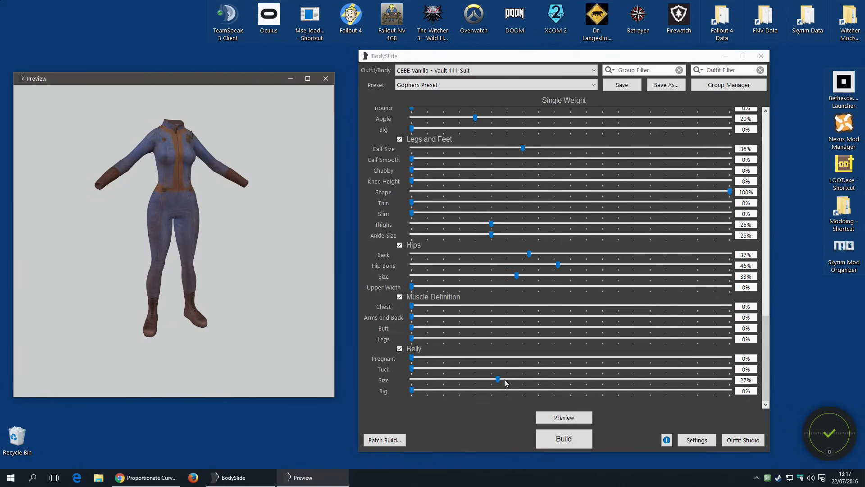
pyautogui.click(625, 88)
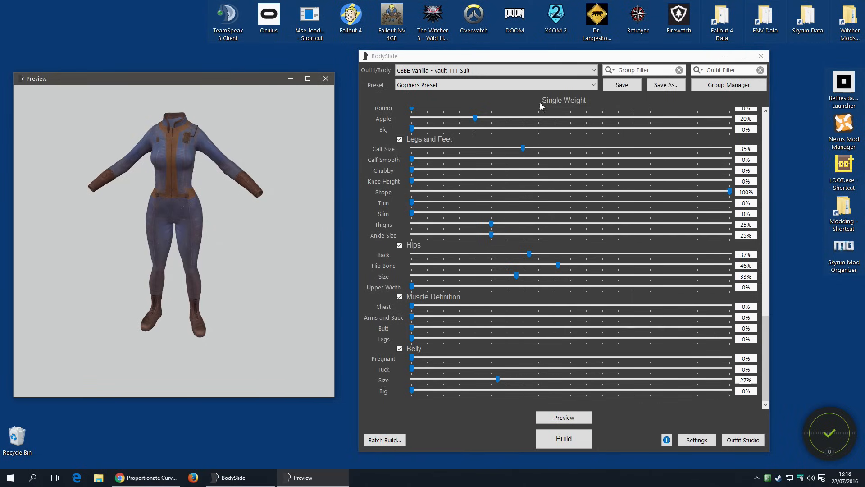
pyautogui.moveTo(153, 176); pyautogui.dragTo(182, 175)
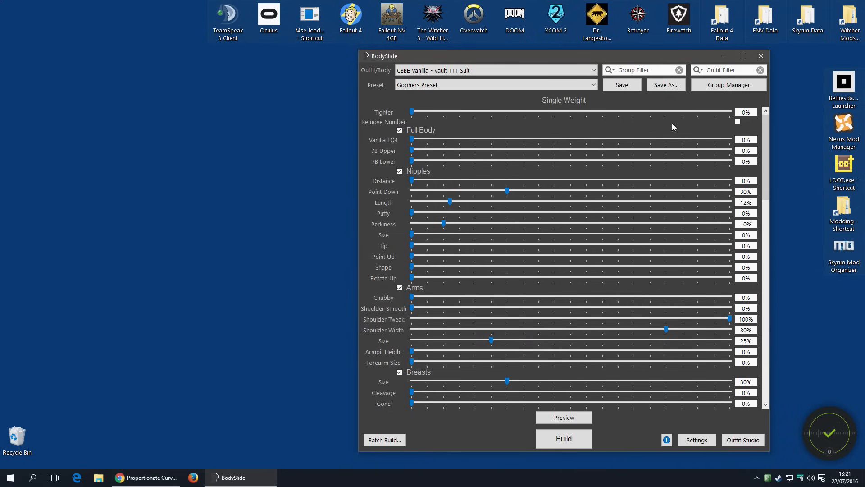
# Save a copy of Gophers Preset named Pregnant, assigned to all five groups, as Pregnant.xml
pyautogui.click(664, 87)
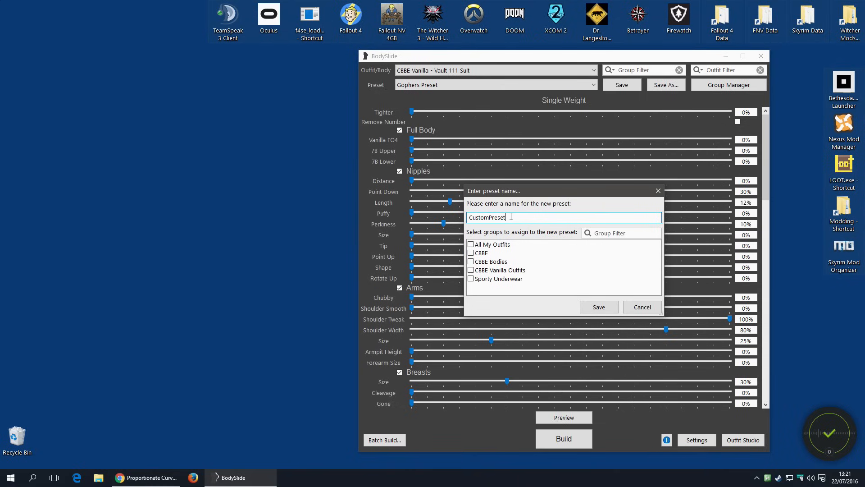
pyautogui.write('Pregnant')
pyautogui.click(470, 244)
pyautogui.click(470, 252)
pyautogui.click(470, 261)
pyautogui.click(470, 270)
pyautogui.click(472, 279)
pyautogui.click(605, 309)
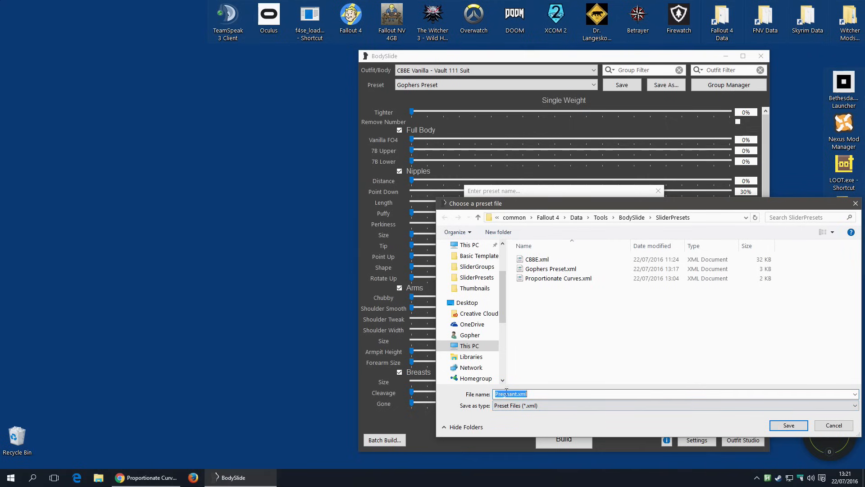
pyautogui.click(790, 426)
# Preview the Vault 111 Suit from an angle, set the Belly's Pregnant slider to 100% and save the Pregnant preset
pyautogui.moveTo(766, 193); pyautogui.dragTo(777, 402)
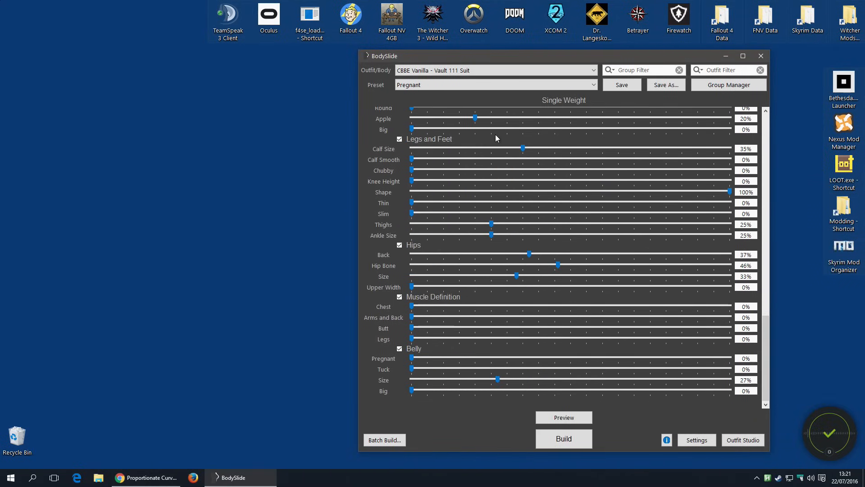
pyautogui.click(564, 418)
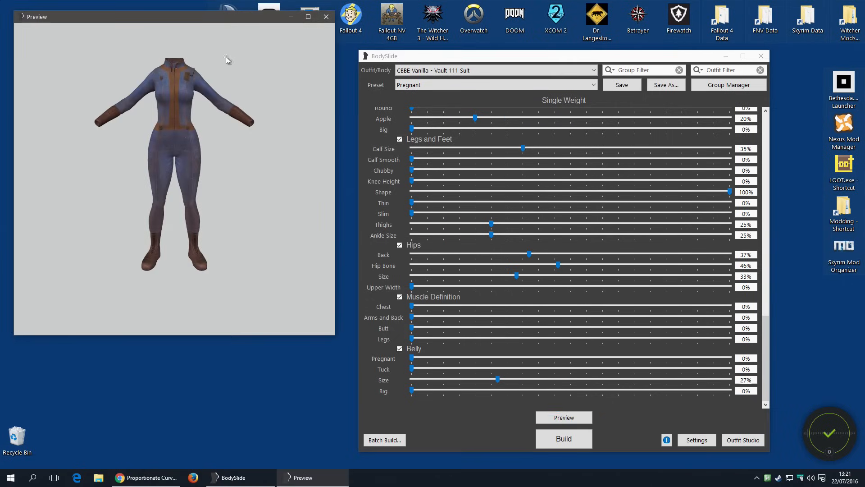
pyautogui.moveTo(190, 18); pyautogui.dragTo(193, 71)
pyautogui.moveTo(194, 158); pyautogui.dragTo(162, 160, button='right')
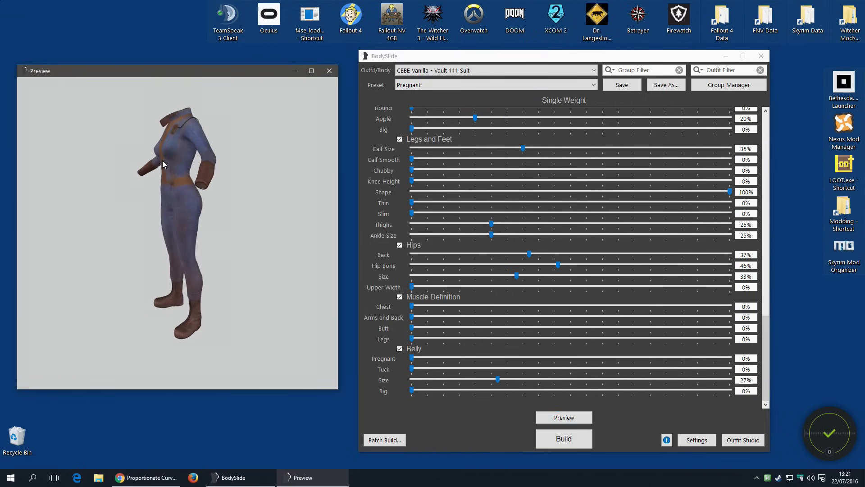
pyautogui.moveTo(411, 358); pyautogui.dragTo(738, 363)
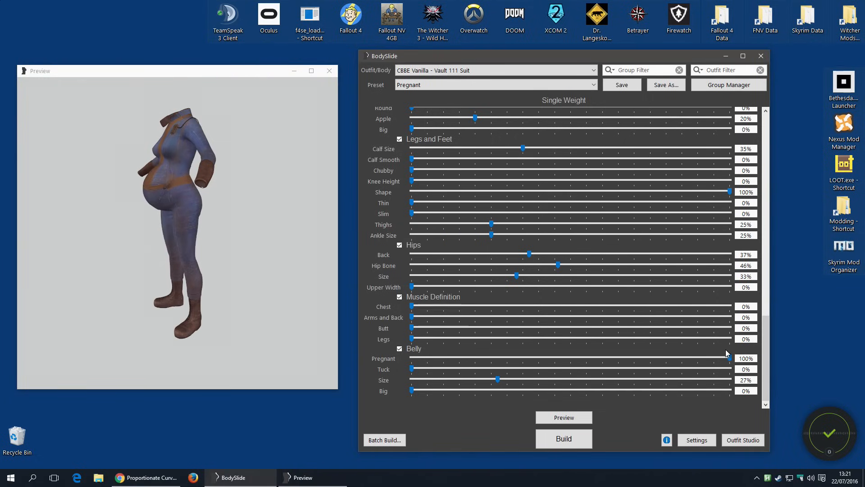
pyautogui.click(621, 87)
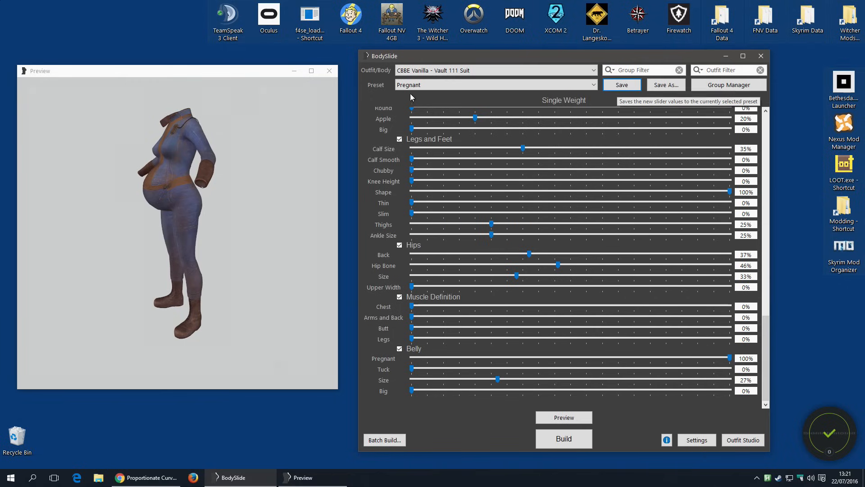
# Select the Sporty Underwear (Nude Replacer - White) outfit with the Pregnant preset, inspect its preview and build it
pyautogui.click(593, 84)
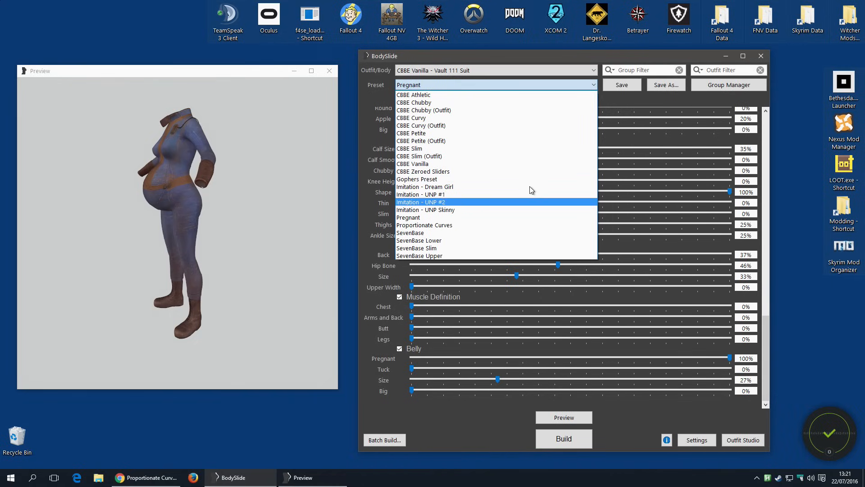
pyautogui.click(581, 72)
pyautogui.click(581, 71)
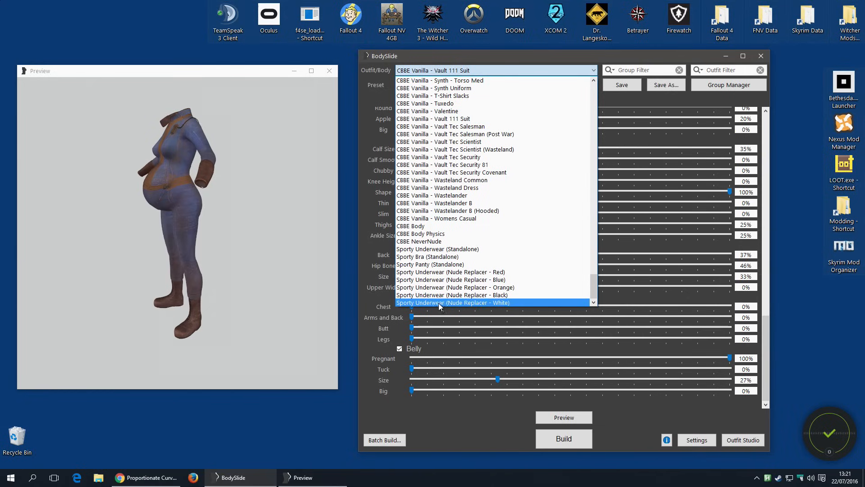
pyautogui.click(467, 303)
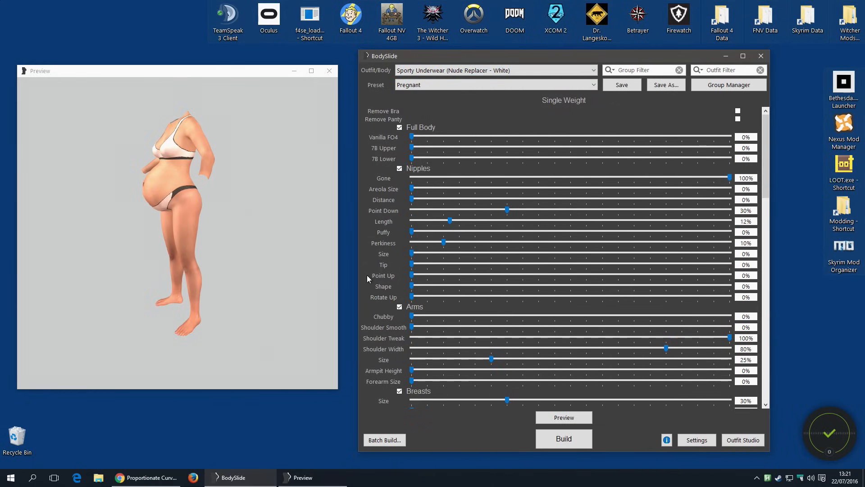
pyautogui.moveTo(225, 290); pyautogui.dragTo(188, 267, button='right')
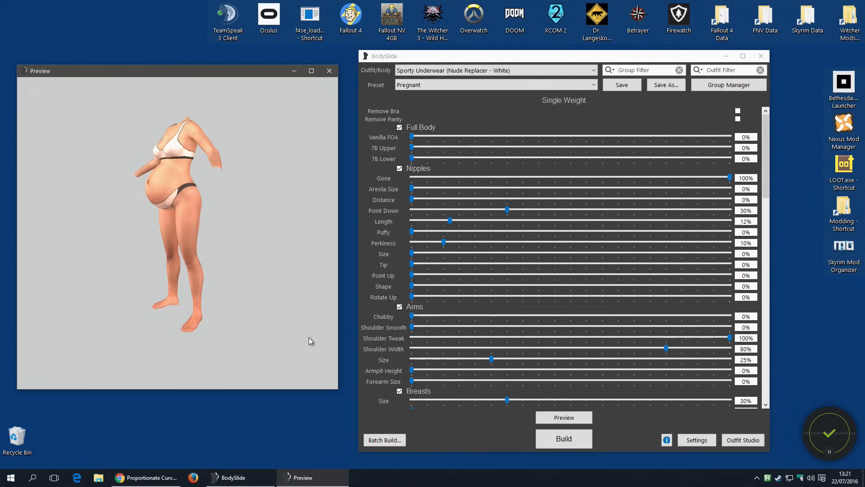
pyautogui.click(567, 443)
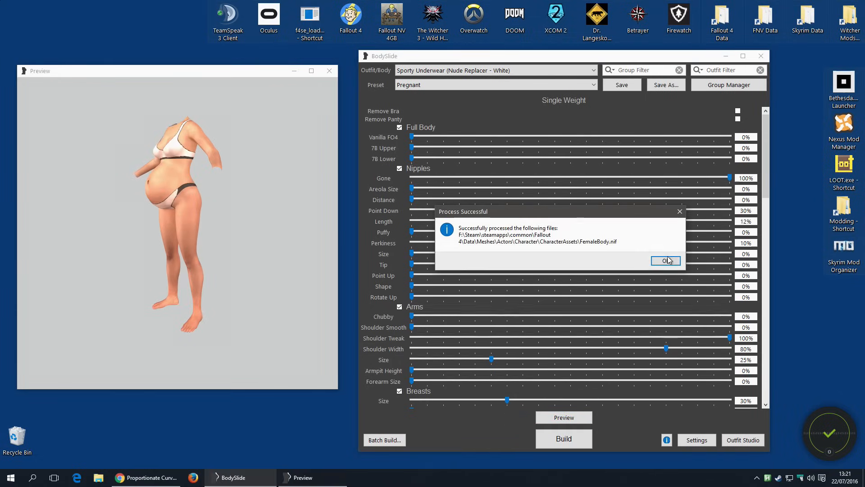
pyautogui.click(666, 260)
pyautogui.moveTo(182, 204); pyautogui.dragTo(212, 210, button='right')
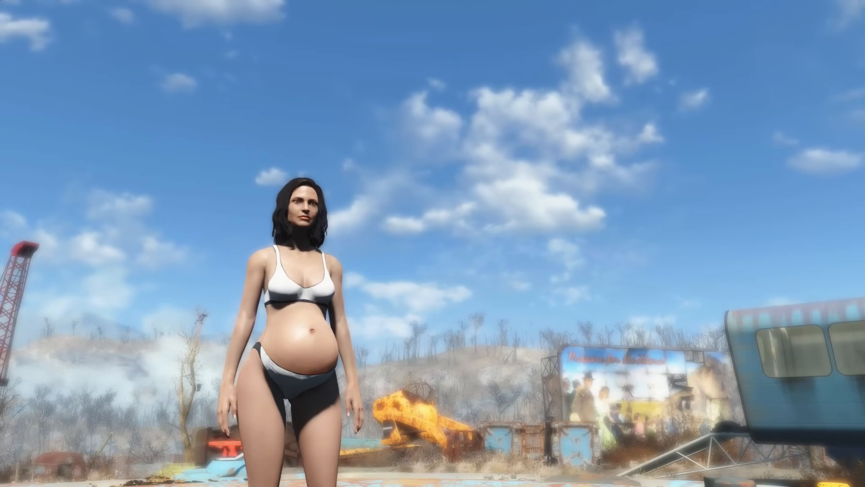
# Switch to Fallout 4, look through the apparel in the Pip-Boy inventory and close the Pip-Boy
pyautogui.press('Tab')
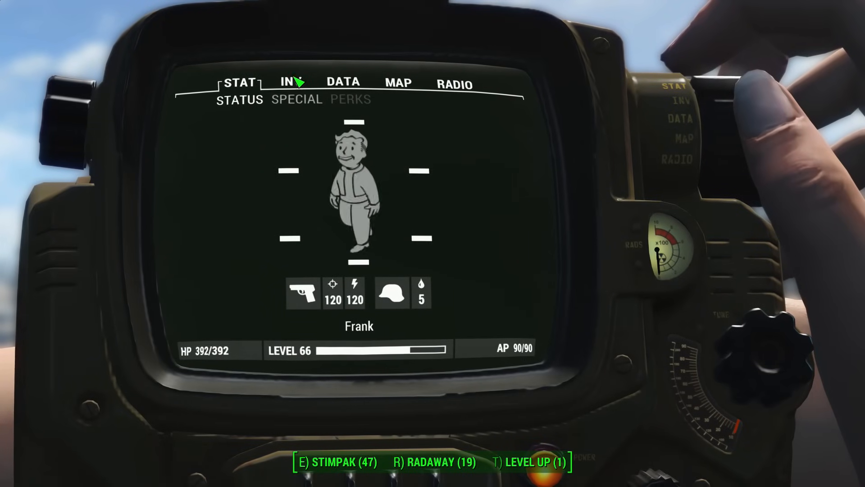
pyautogui.click(293, 82)
pyautogui.click(357, 100)
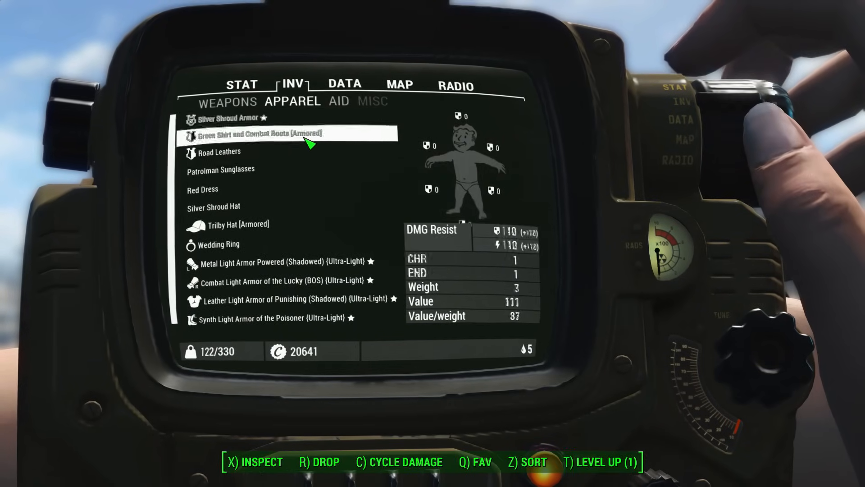
pyautogui.press('Tab')
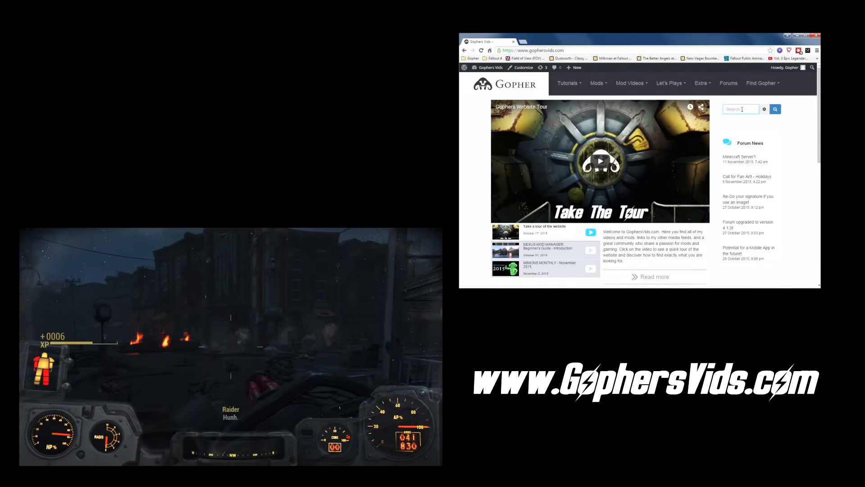
# Switch to the Gophers Vids website, search only its mods for "xre cars" and view the XRE – CARS v0_86 page with its related videos
pyautogui.write('xre cars')
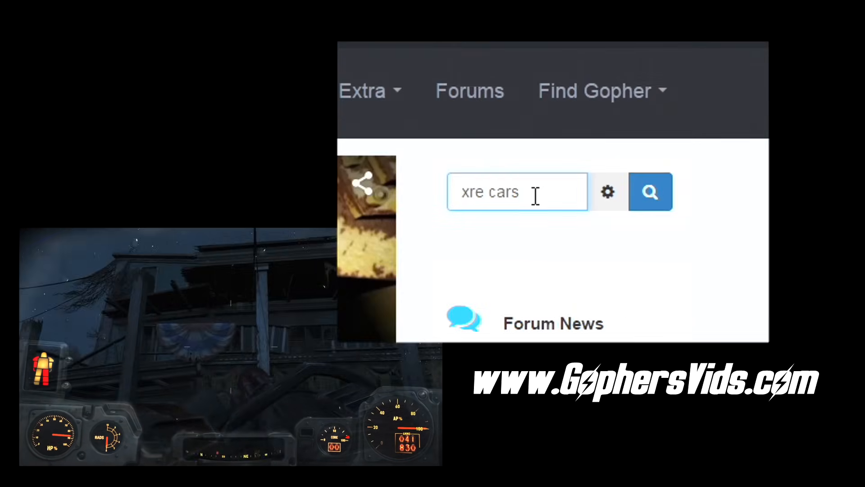
pyautogui.click(608, 197)
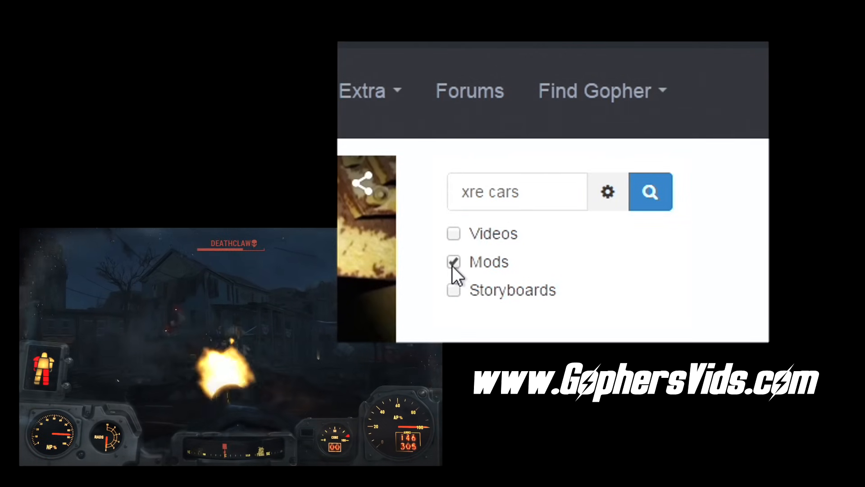
pyautogui.click(663, 201)
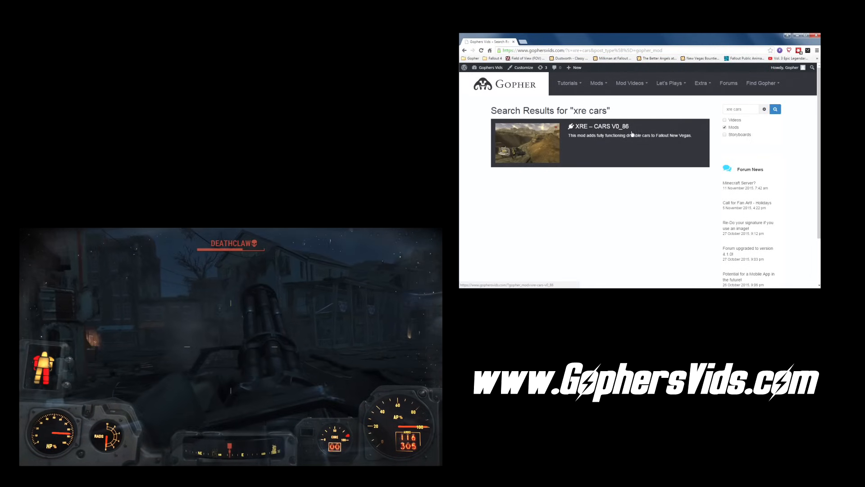
pyautogui.click(608, 130)
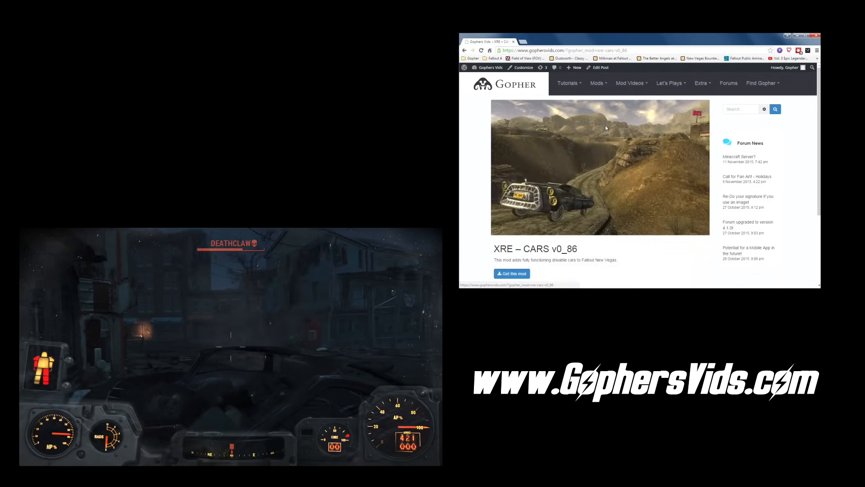
pyautogui.scroll(-4, 536, 192)
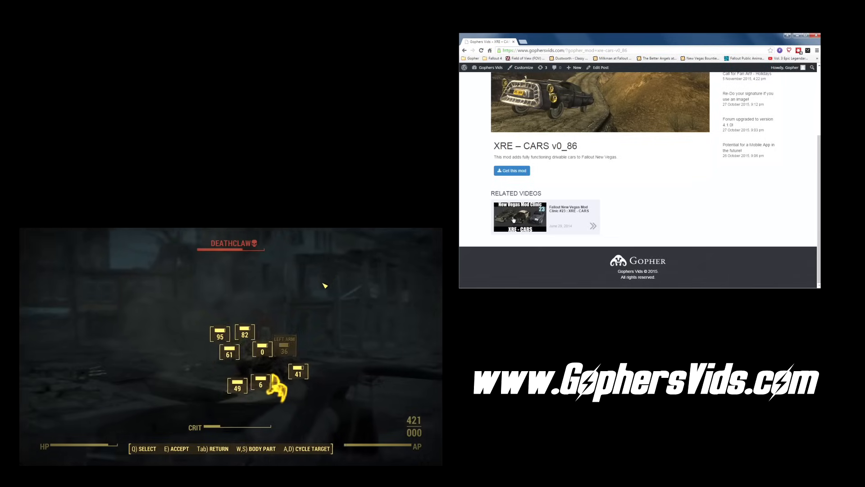